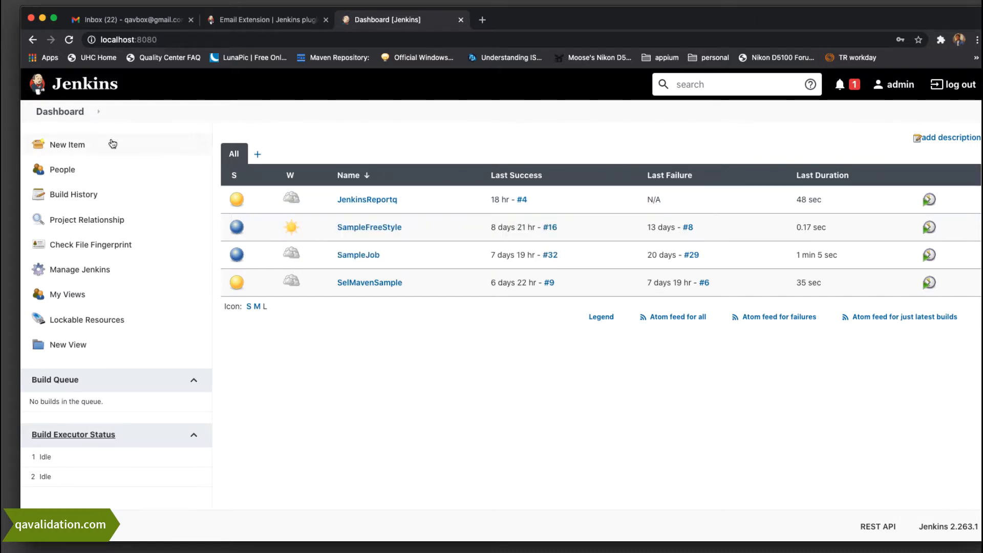
Filter installed plugins by 'mail' to confirm Email Extension 2.77 and Mailer 1.32.1 are present
click(99, 114)
click(80, 269)
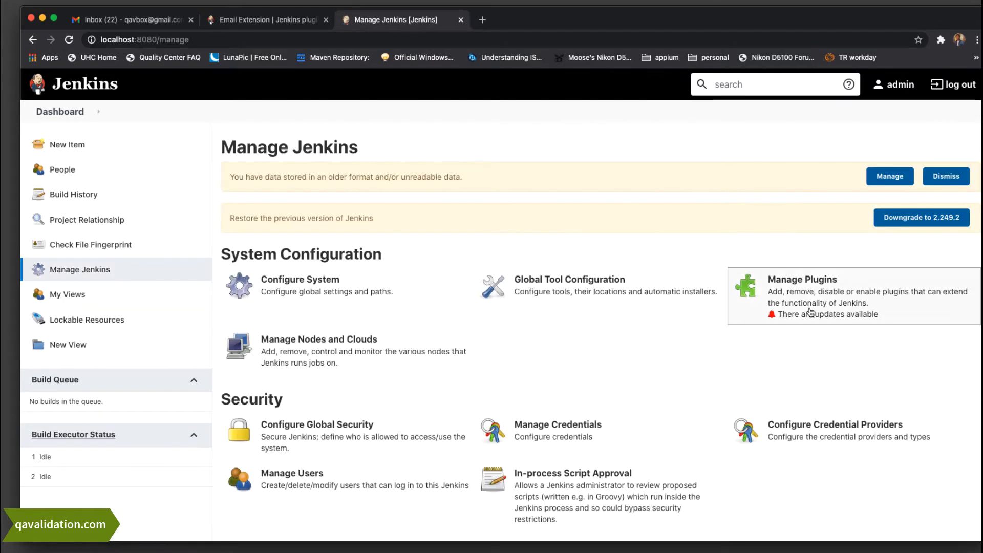
click(832, 293)
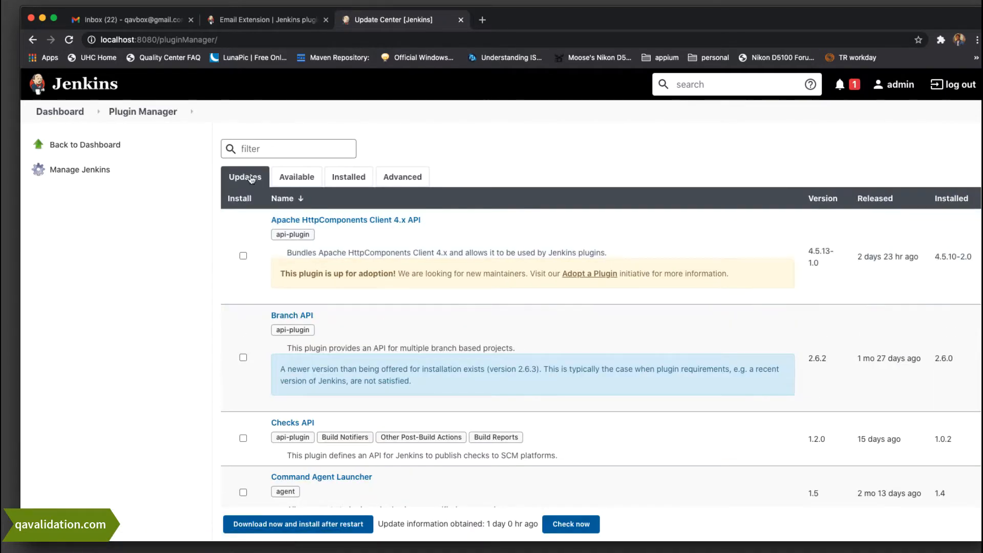
click(349, 177)
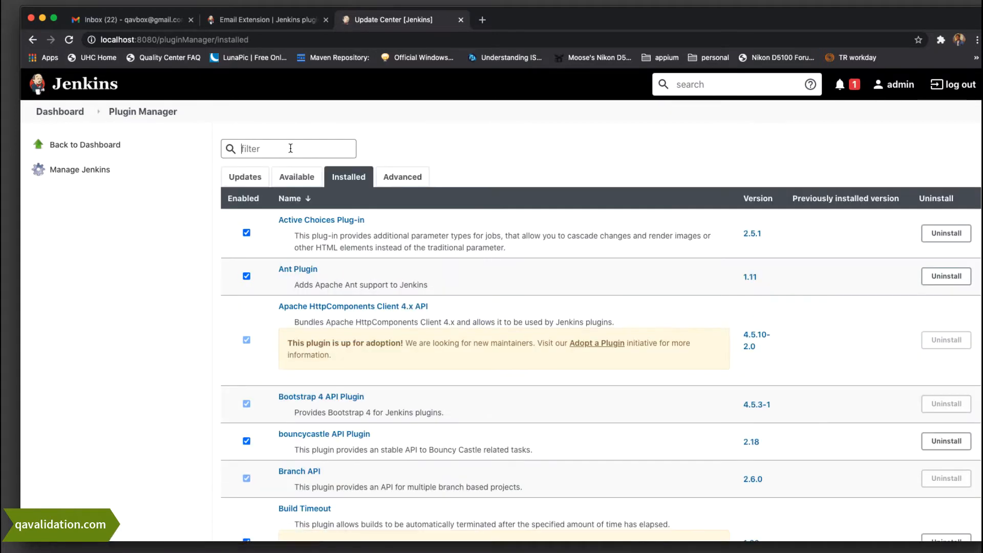
text(mail)
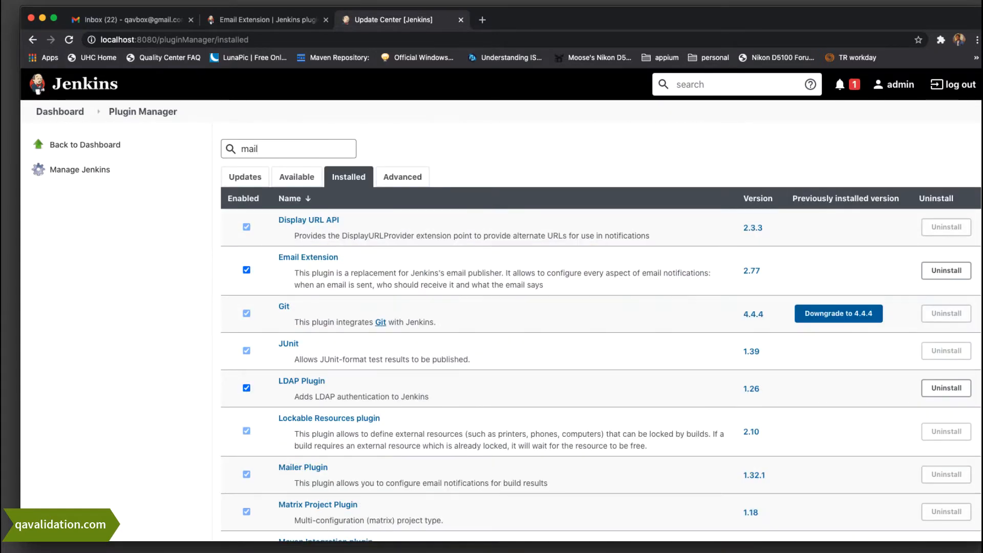
scroll(450, 410, down, 5)
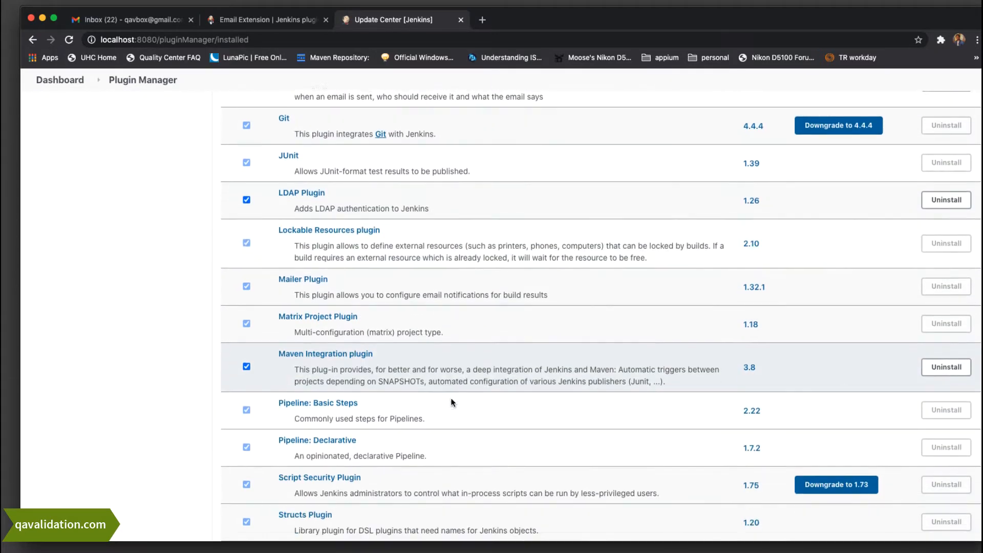
scroll(452, 402, up, 3)
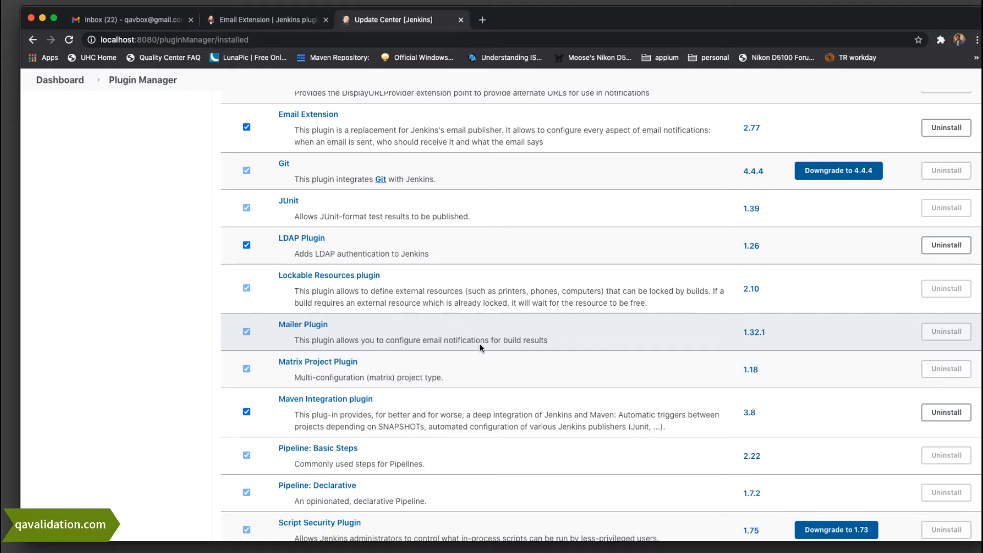
Open the JenkinsReportq Maven project from the dashboard and go to its Configure page
click(54, 80)
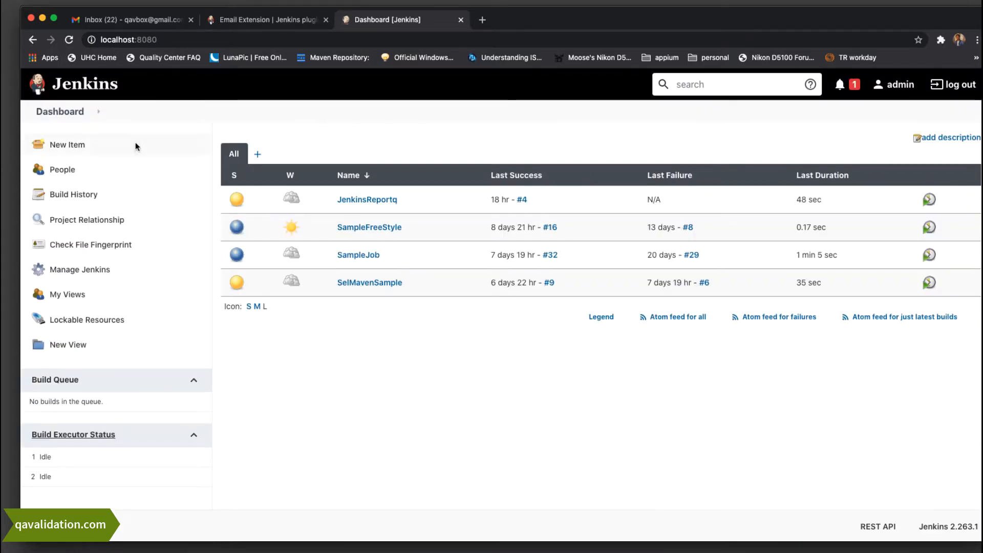
click(377, 202)
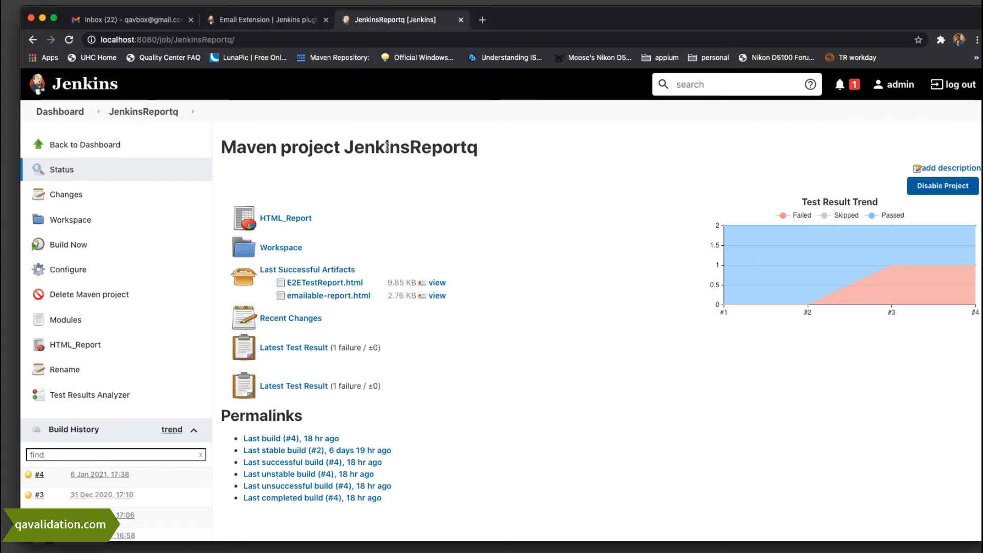
double_click(387, 148)
click(588, 231)
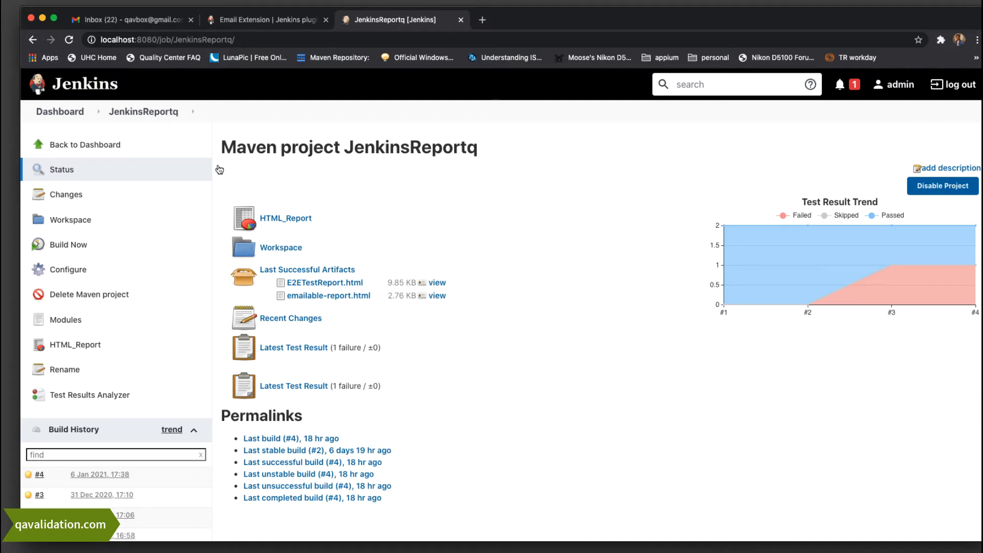
click(67, 275)
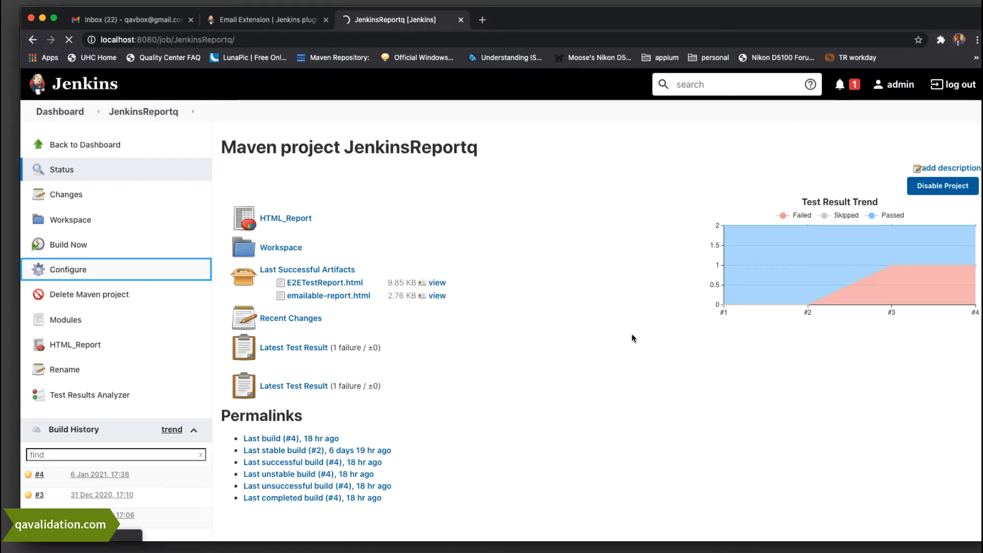
Review the pom.xml and test Maven settings, then enable E-mail Notification in Build Settings
scroll(585, 321, down, 5)
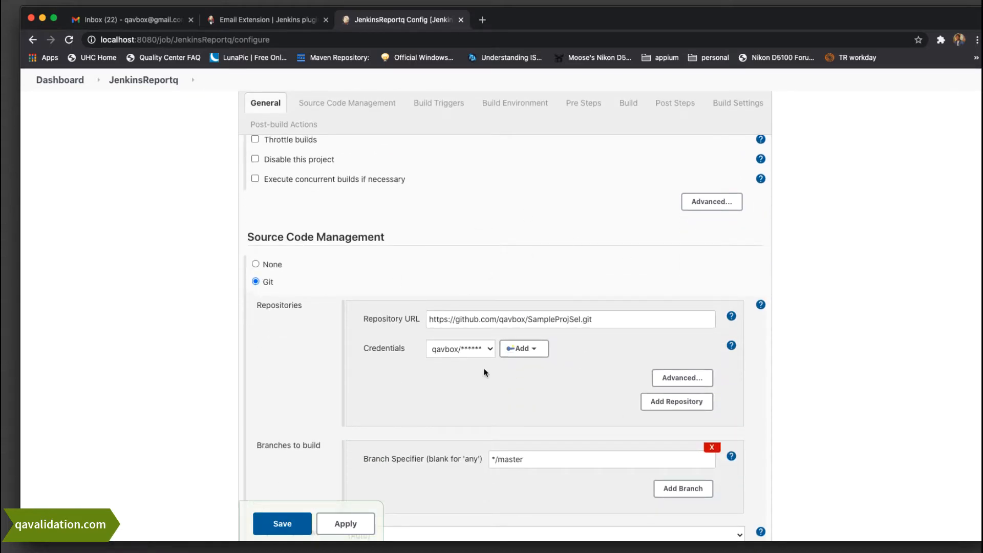
scroll(661, 323, down, 5)
scroll(665, 320, down, 9)
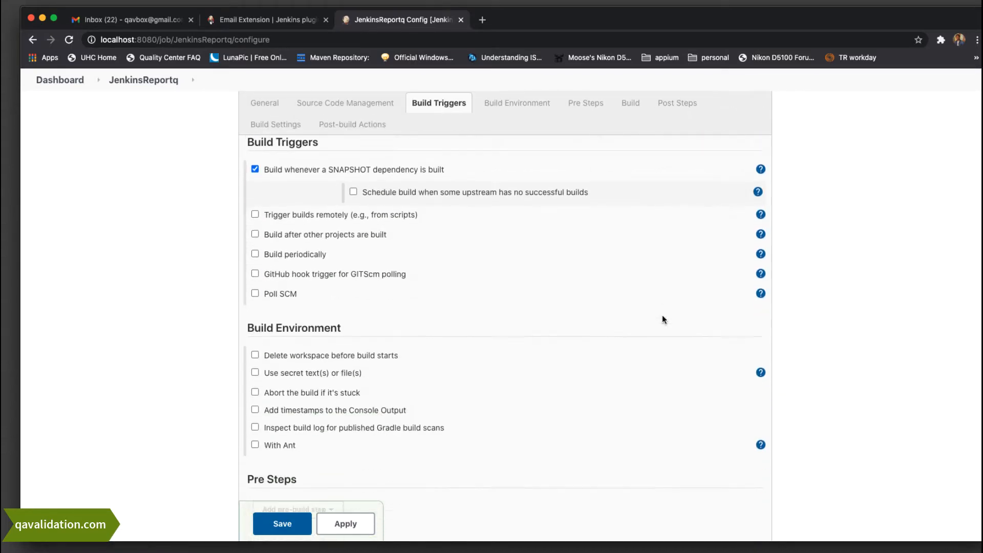
scroll(663, 319, down, 1)
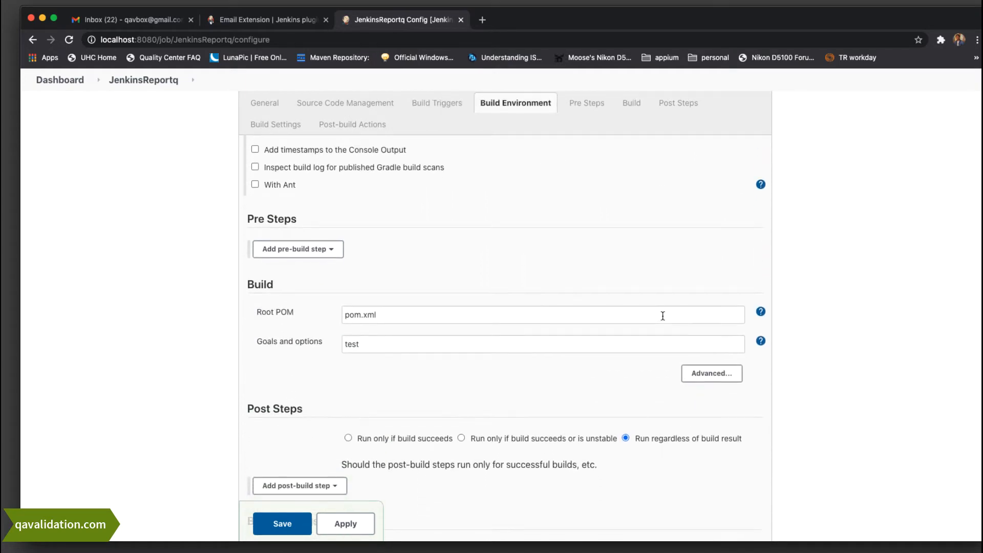
drag(406, 311, 294, 314)
click(383, 344)
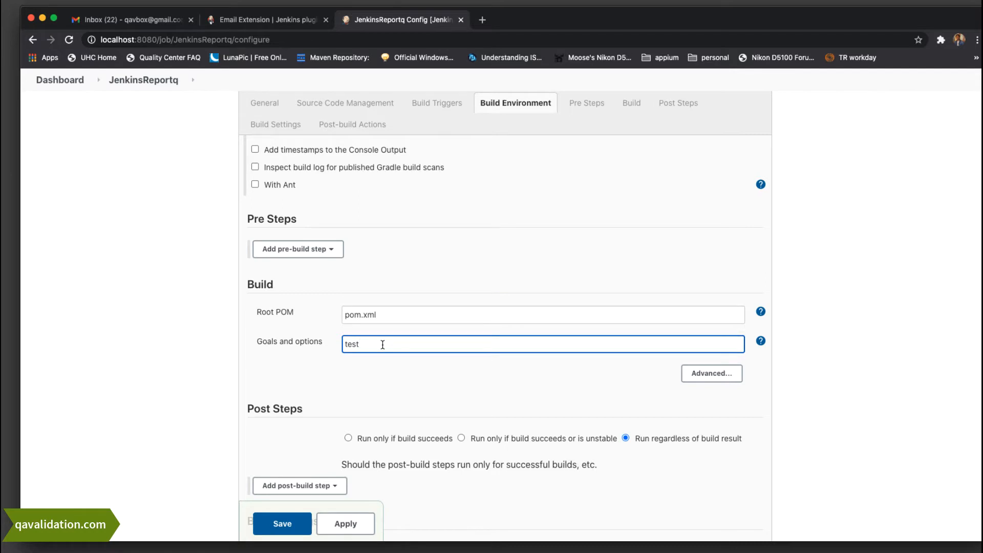
scroll(382, 344, down, 5)
scroll(382, 348, down, 10)
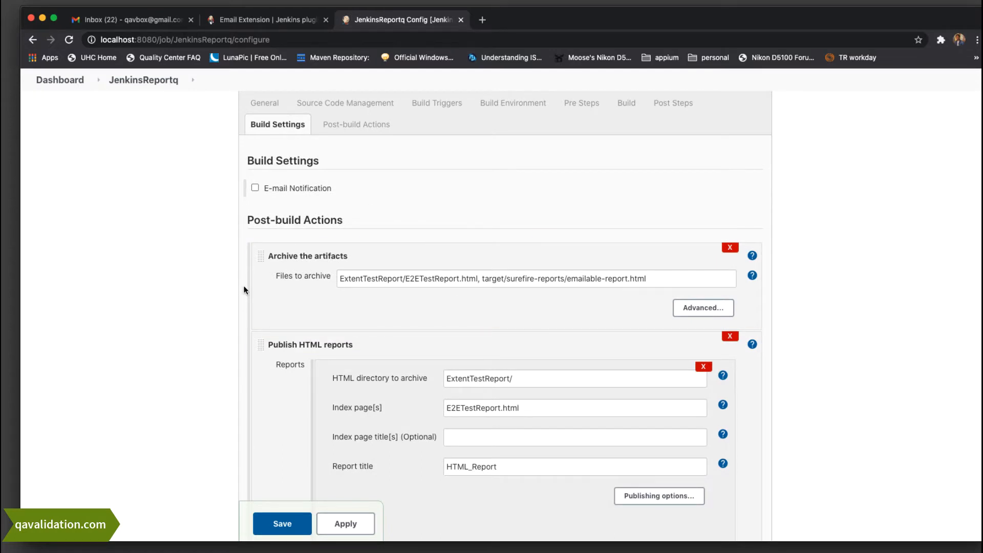
scroll(245, 290, up, 9)
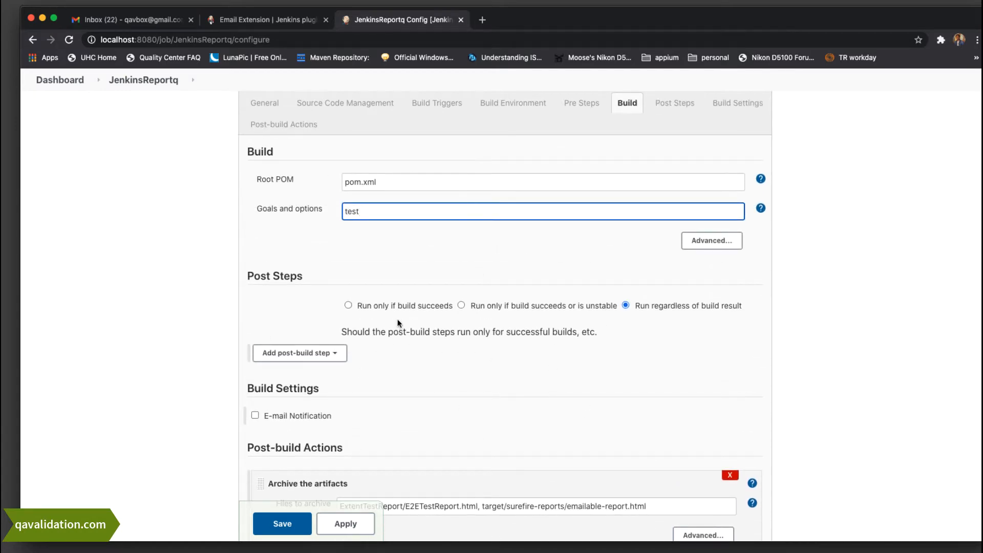
scroll(607, 279, down, 10)
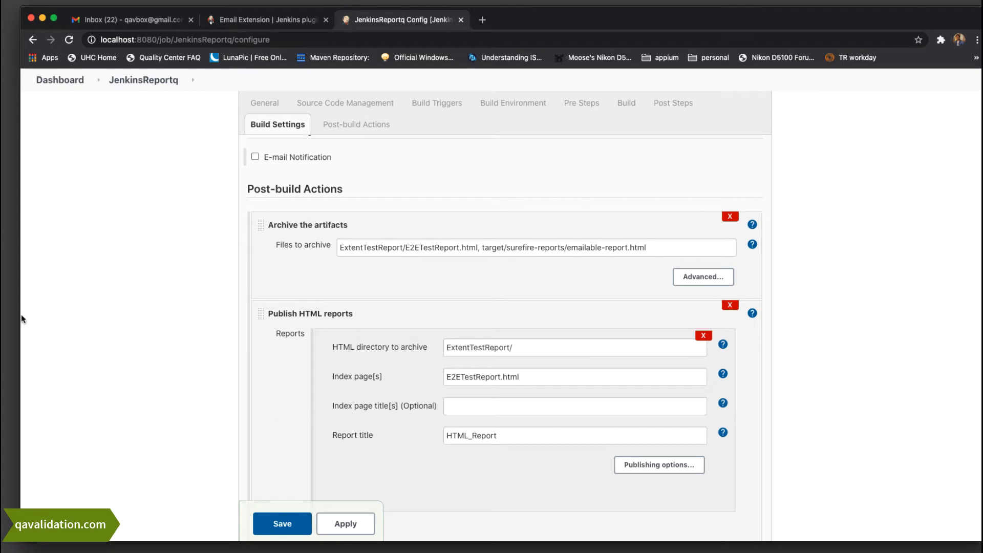
scroll(494, 302, up, 4)
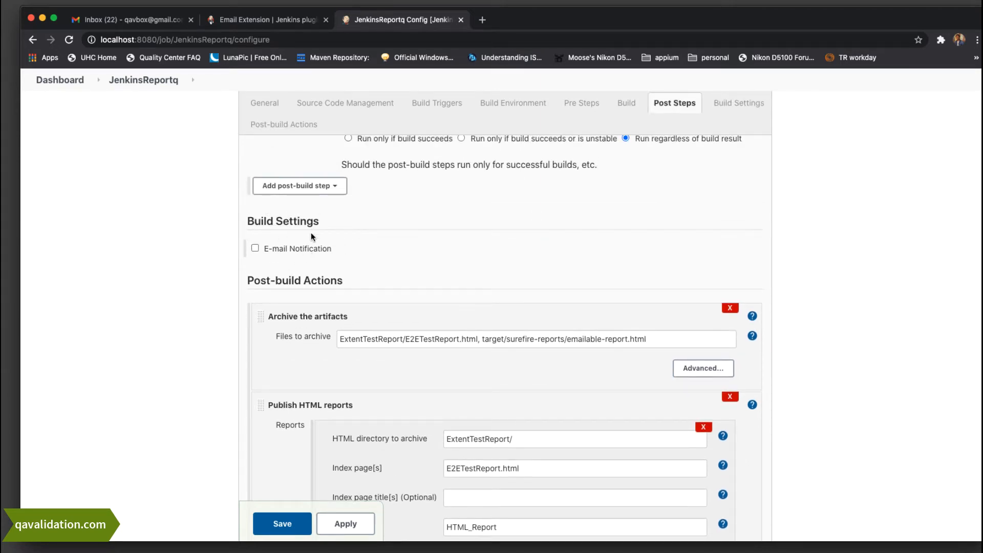
click(254, 248)
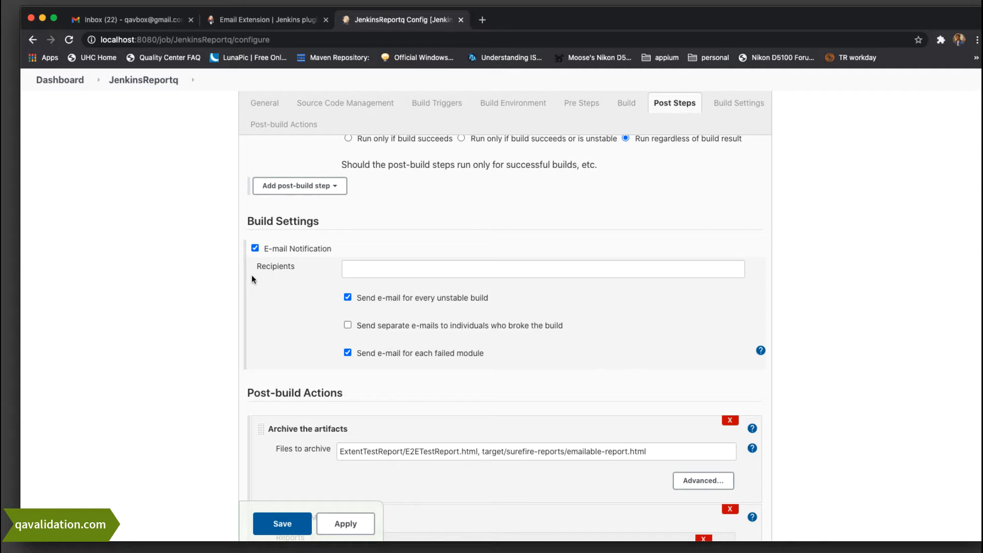
Enter the recipient's e-mail address in the notification Recipients field and save the job
click(405, 271)
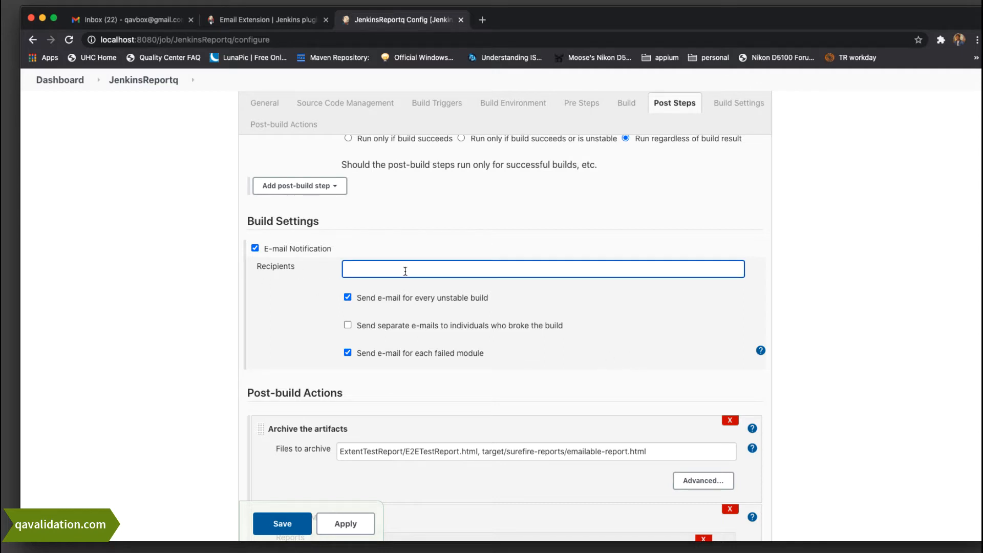
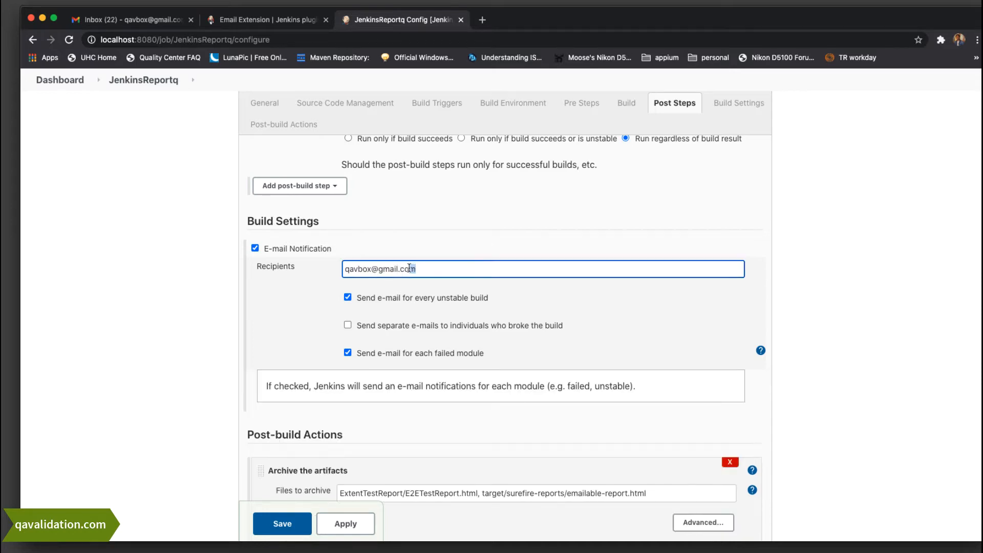
drag(410, 268, 326, 267)
click(433, 269)
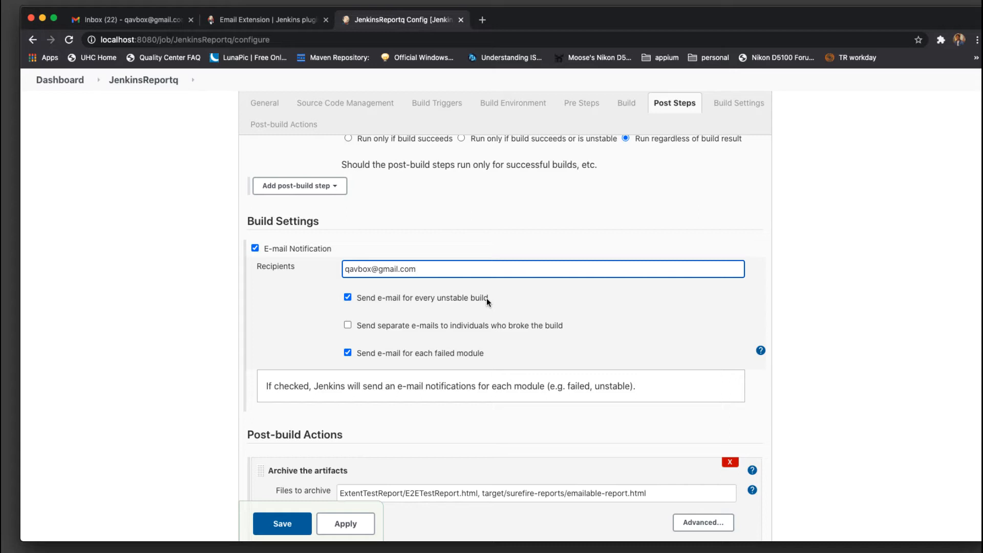
triple_click(451, 268)
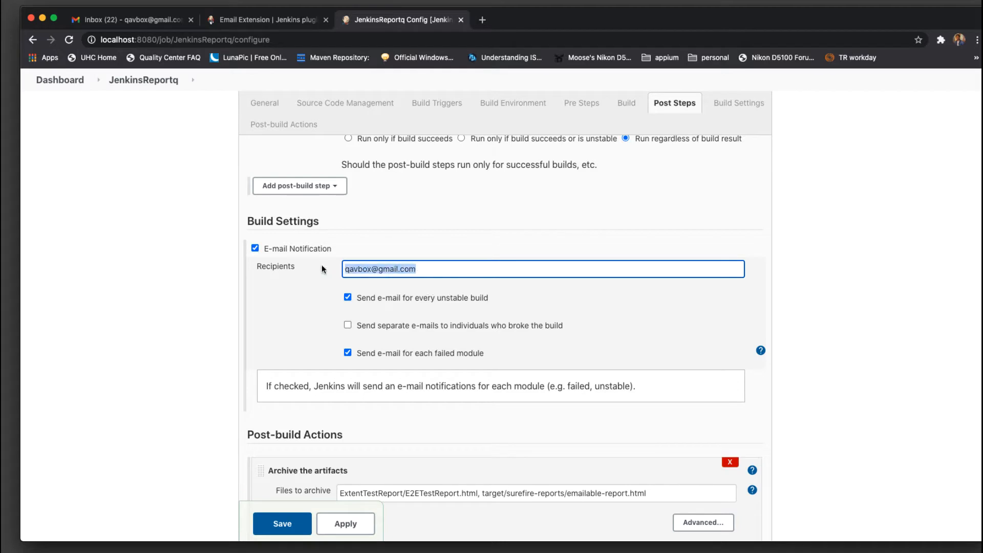
click(431, 270)
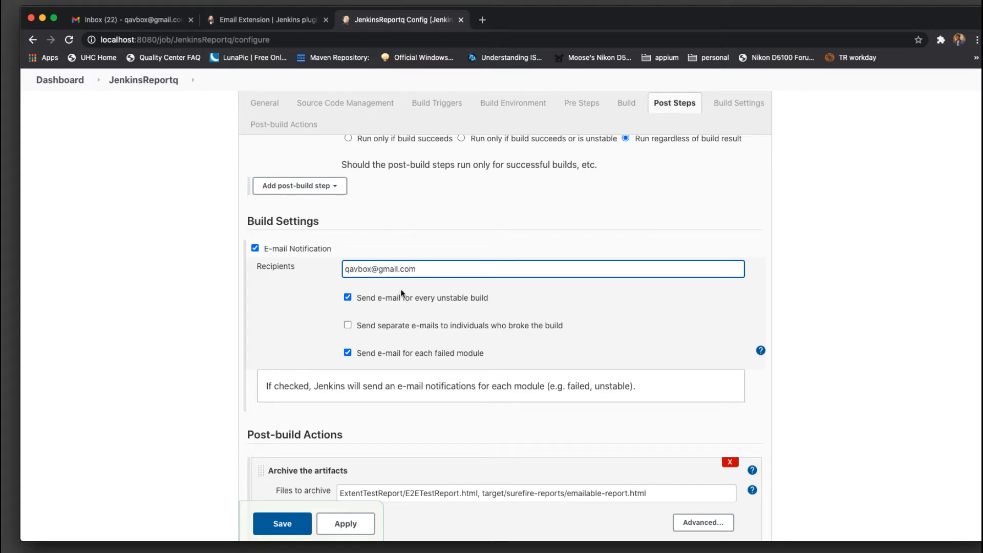
click(279, 532)
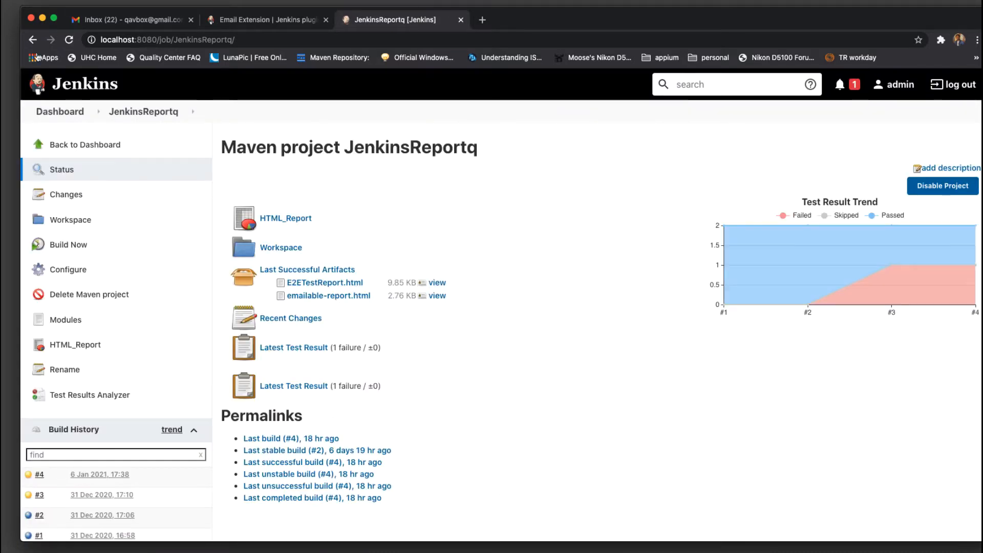
click(89, 113)
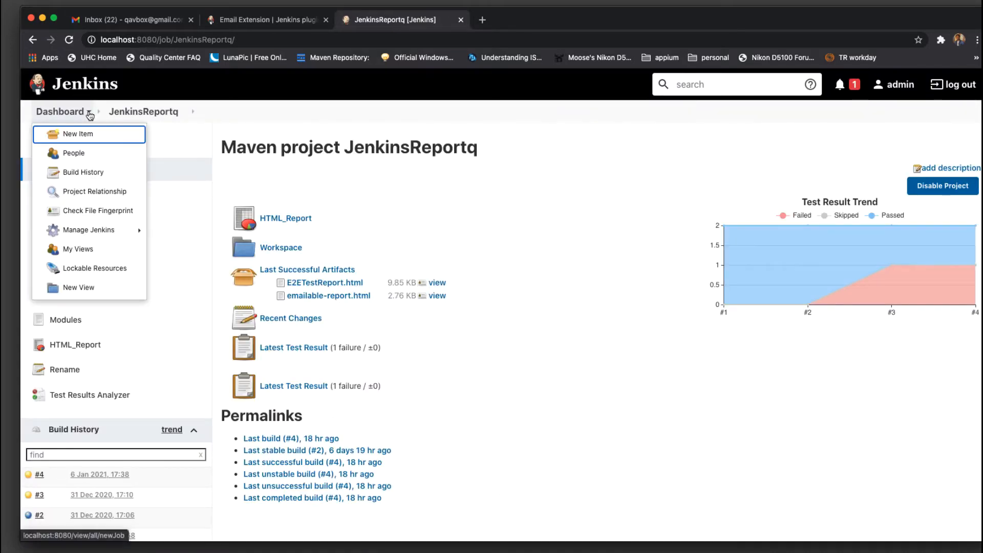
mouse_move(86, 235)
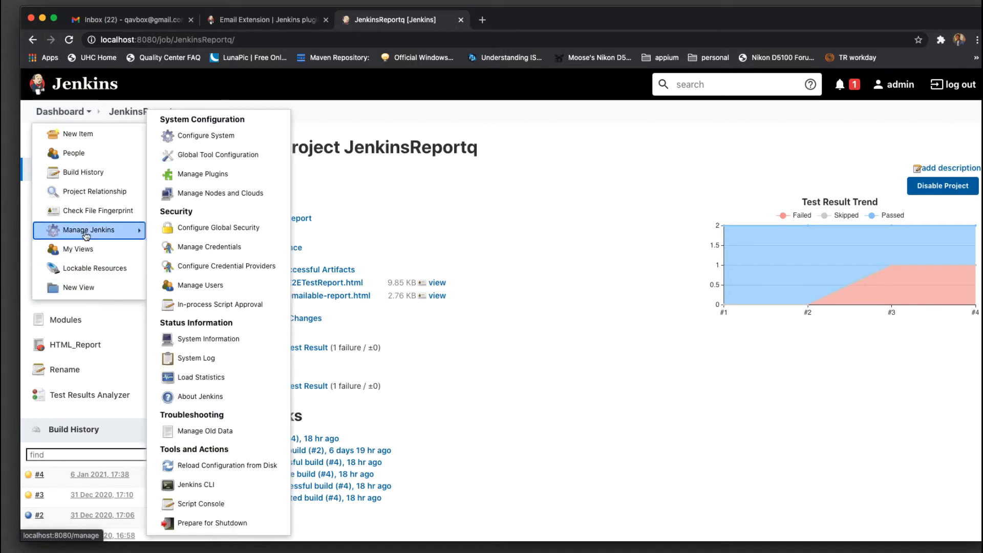
click(207, 139)
scroll(658, 267, down, 6)
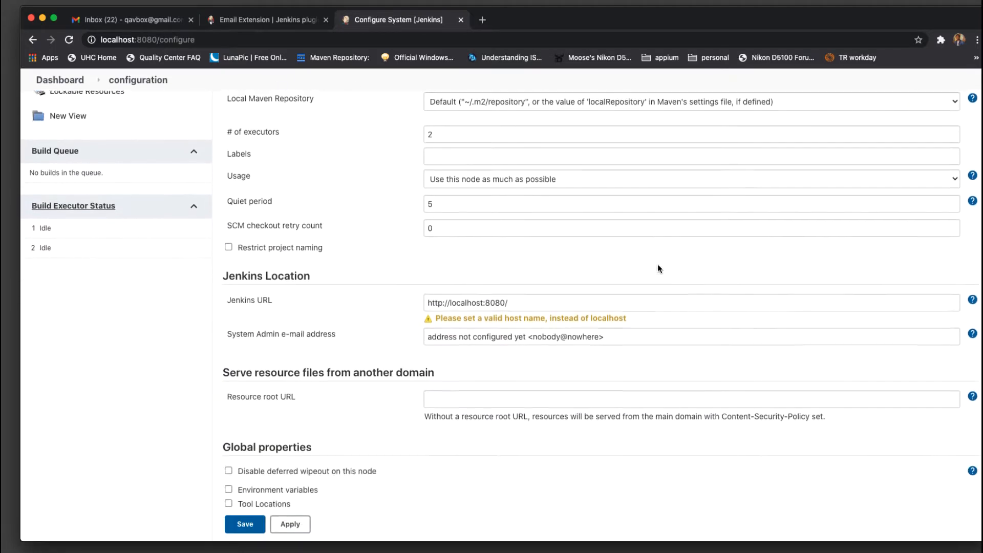
scroll(658, 268, down, 15)
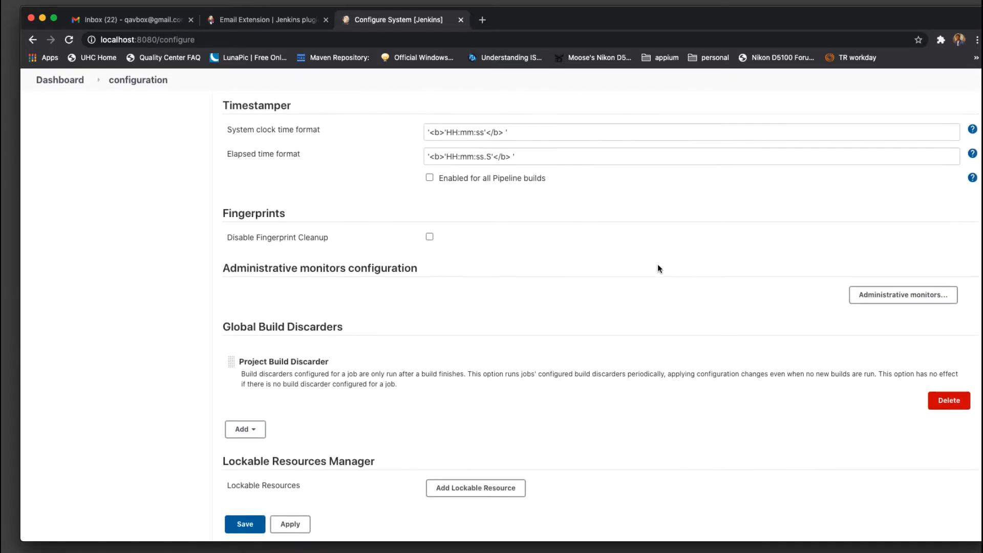
scroll(658, 268, down, 15)
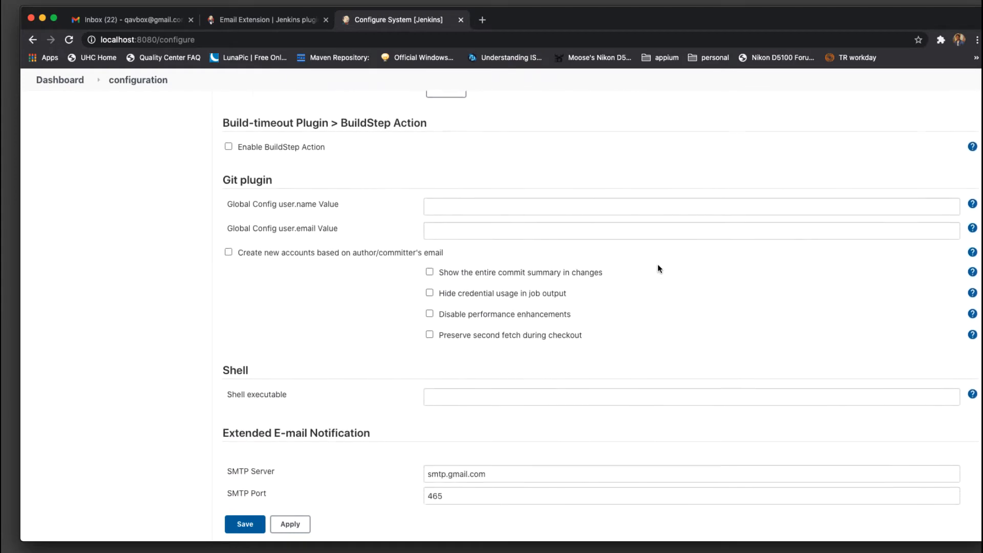
scroll(658, 269, down, 15)
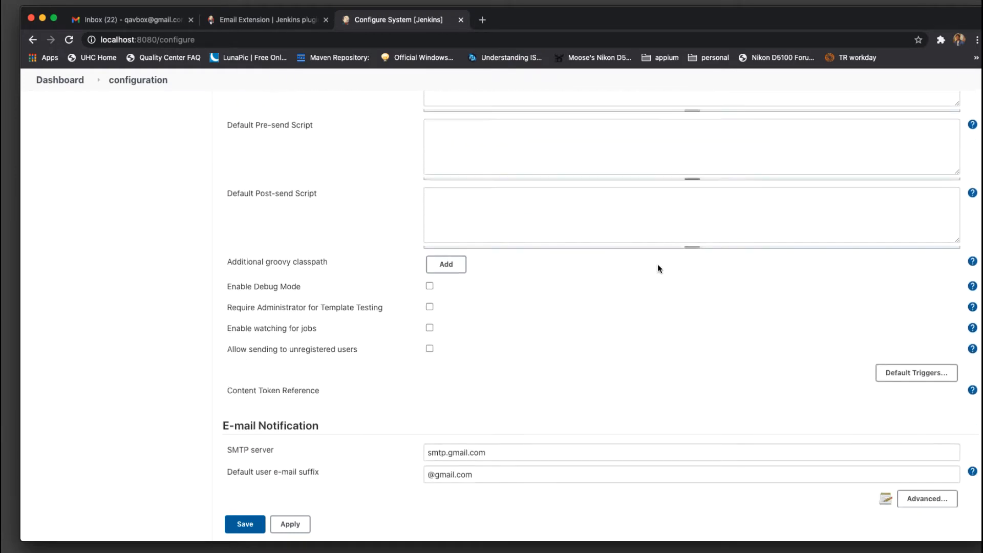
scroll(658, 267, down, 10)
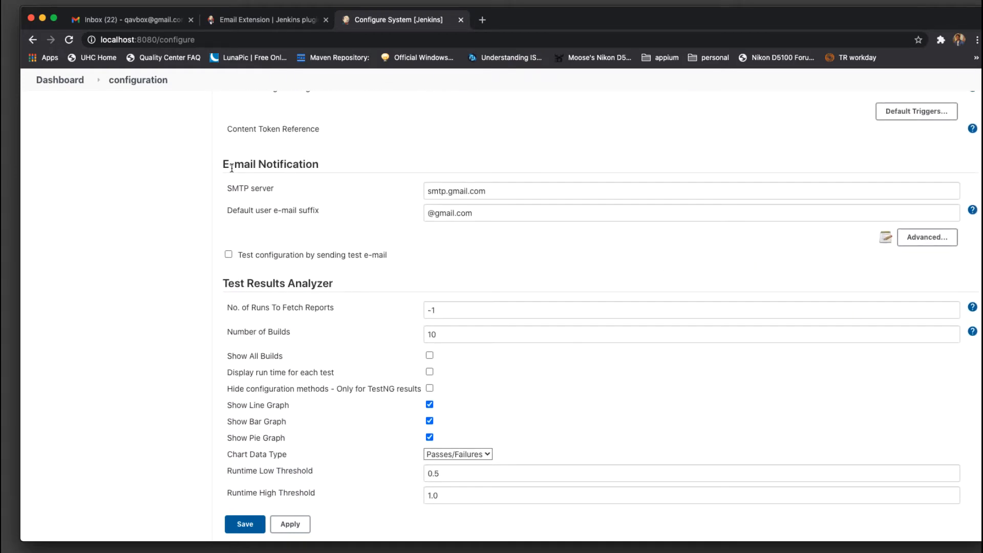
mouse_move(218, 164)
mouse_down()
mouse_move(343, 164)
mouse_move(217, 167)
mouse_up()
click(255, 164)
drag(509, 192, 399, 193)
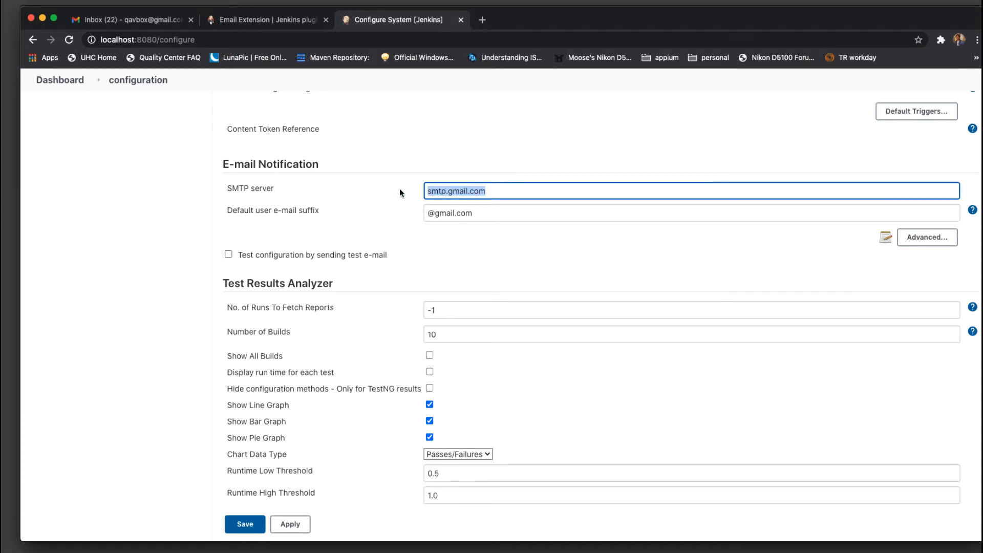
click(487, 213)
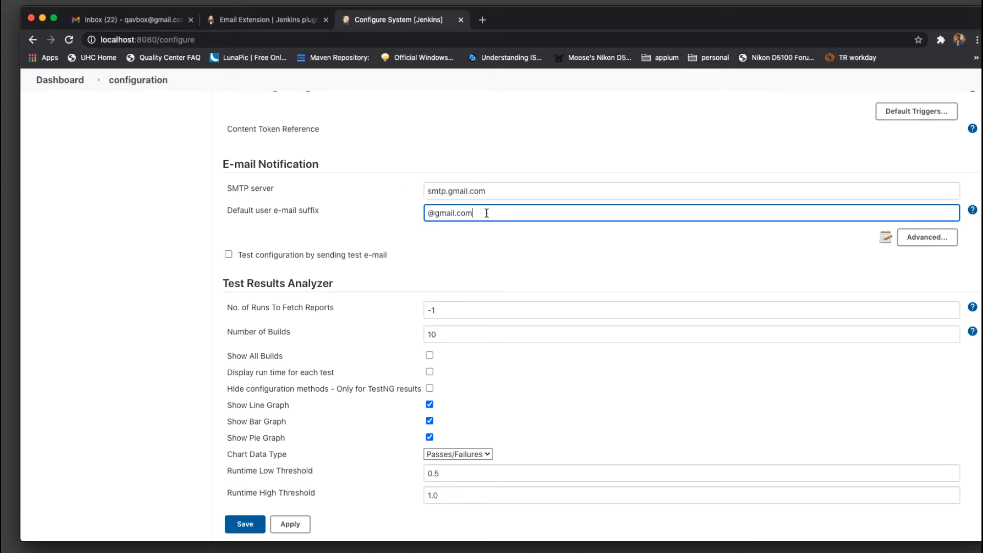
drag(486, 213, 405, 211)
click(483, 214)
click(922, 239)
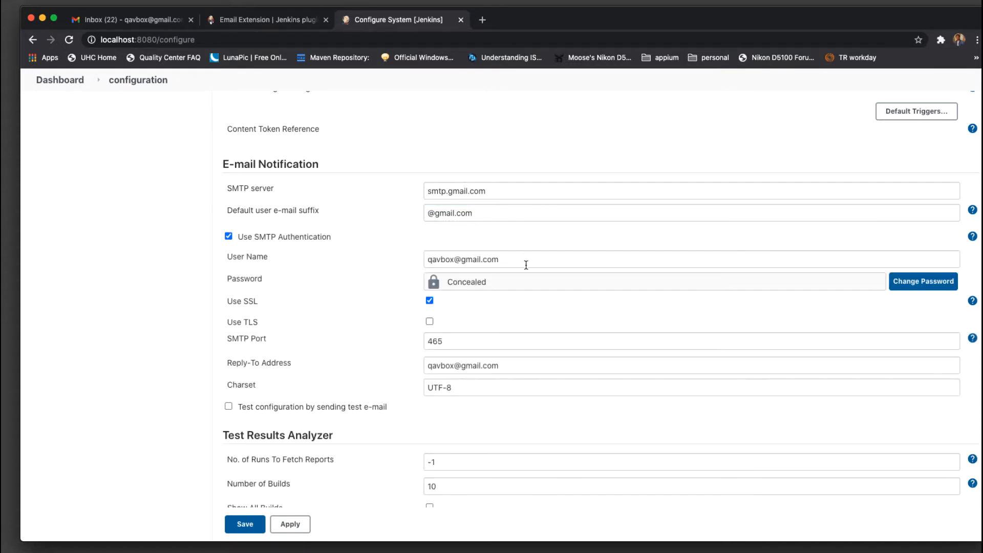
scroll(534, 249, down, 3)
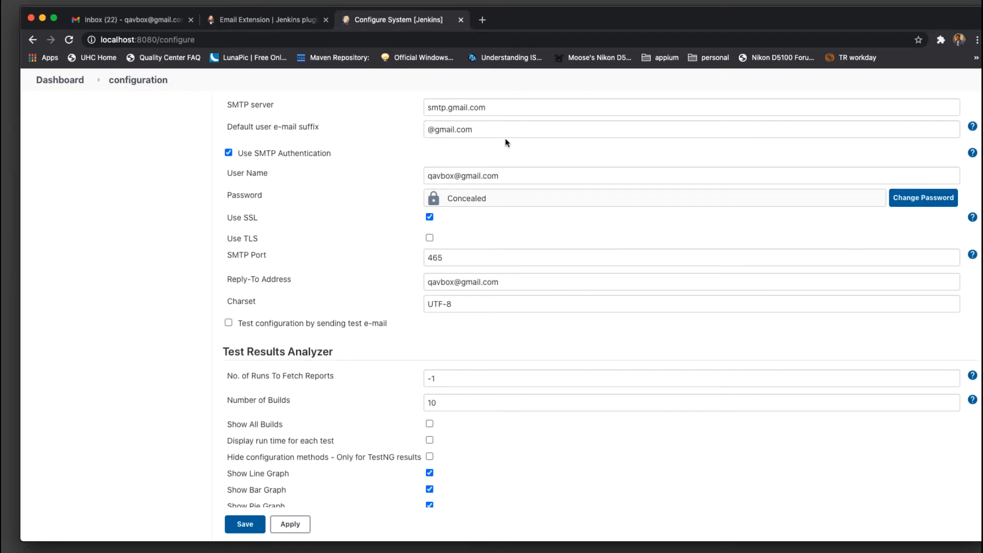
scroll(553, 209, up, 1)
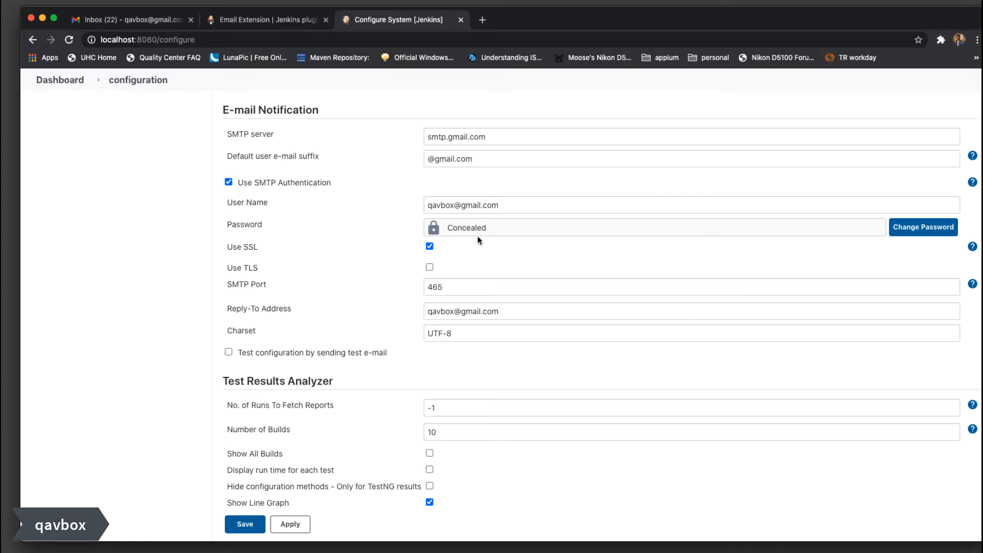
click(424, 205)
drag(425, 205, 523, 207)
click(524, 207)
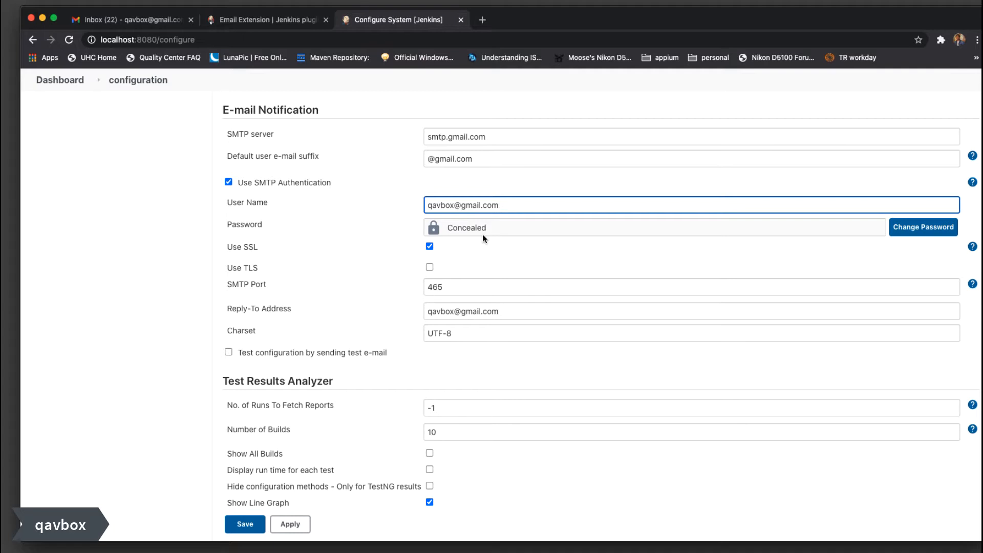
click(226, 247)
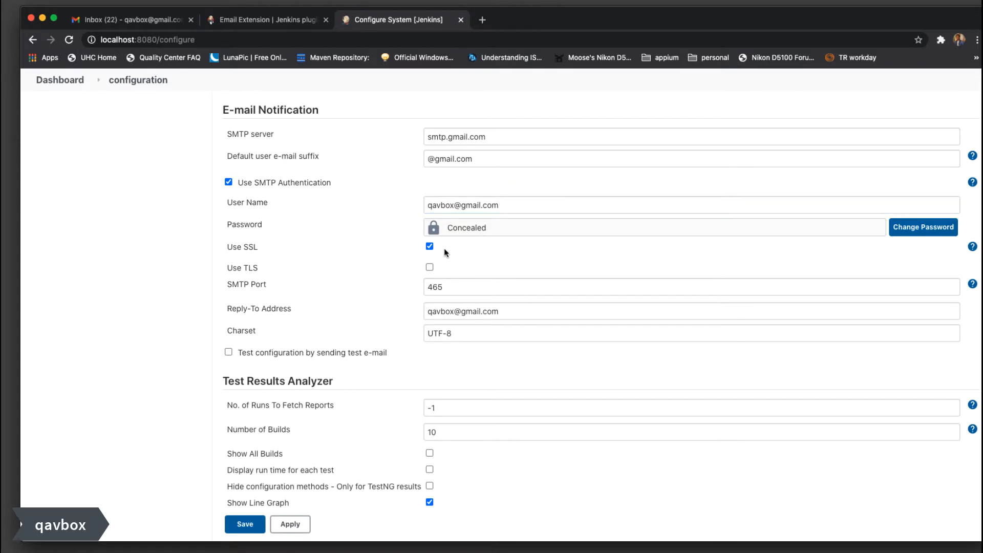
scroll(444, 248, down, 3)
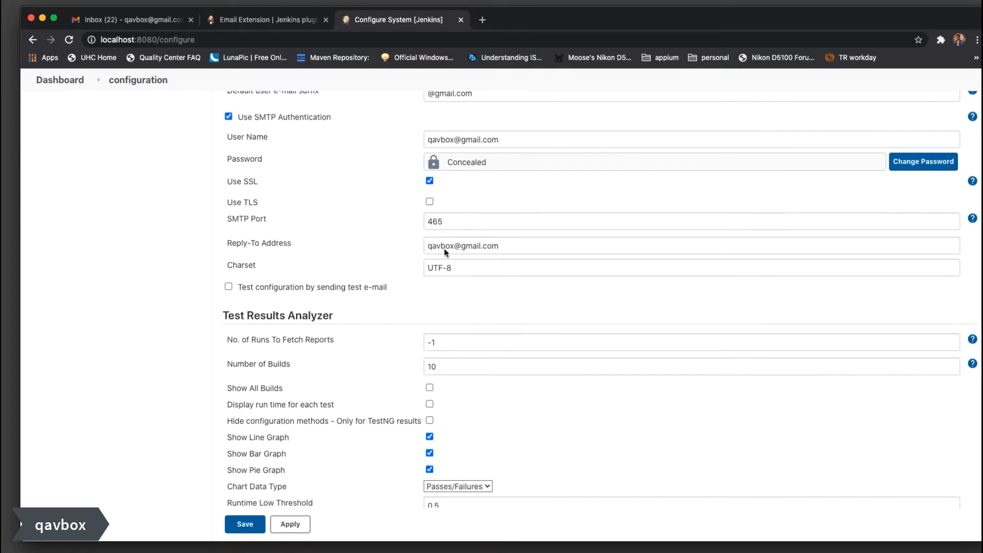
double_click(473, 219)
scroll(488, 162, up, 4)
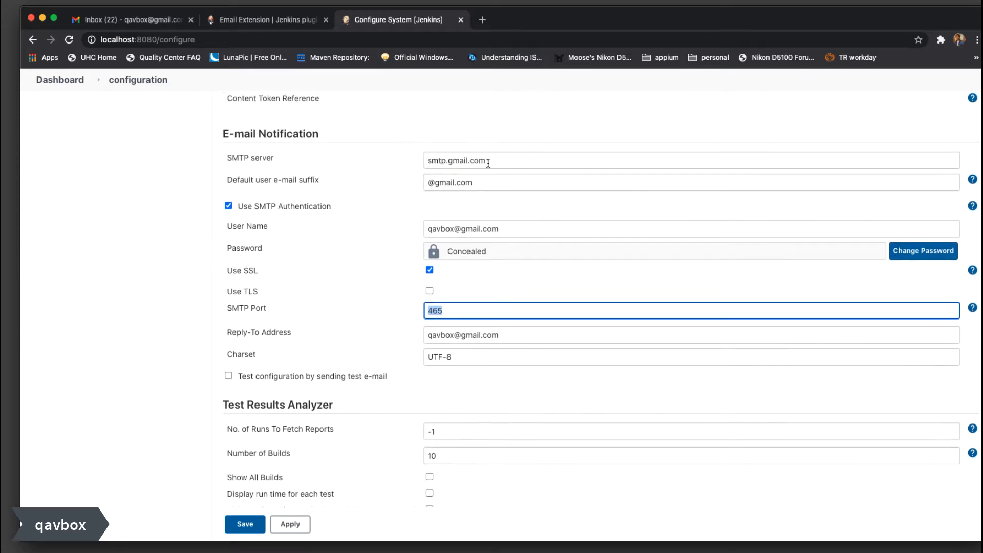
drag(510, 159, 385, 158)
click(451, 308)
drag(450, 308, 406, 312)
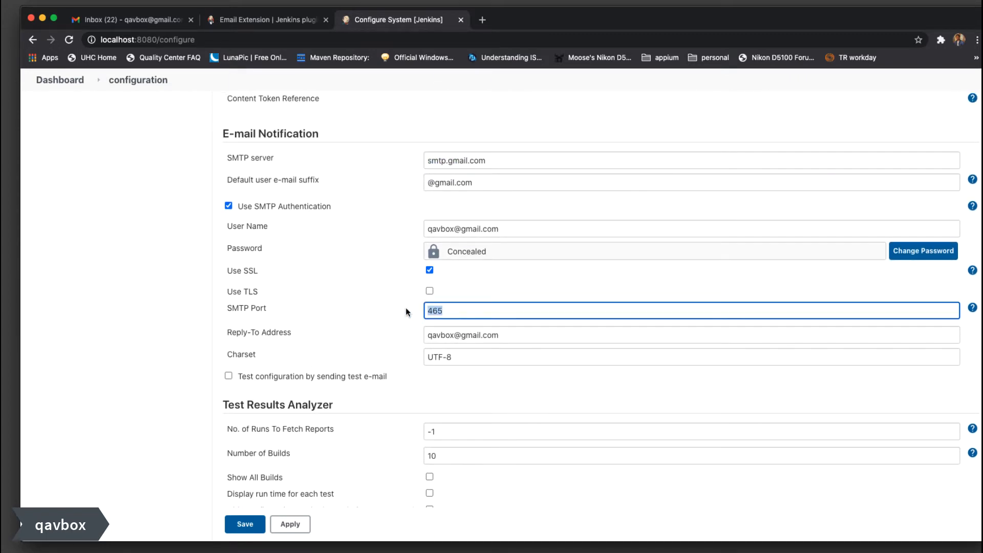
click(511, 336)
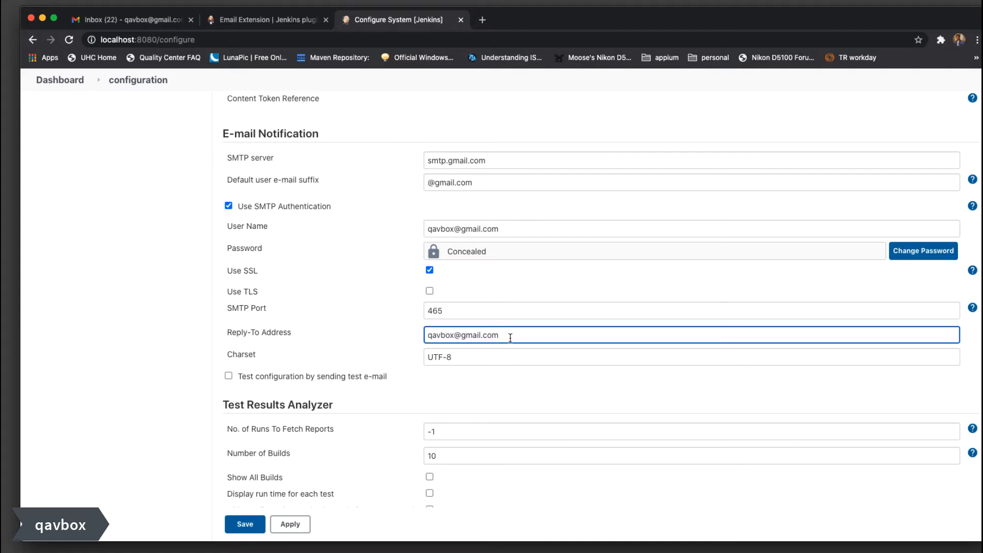
drag(528, 336, 383, 330)
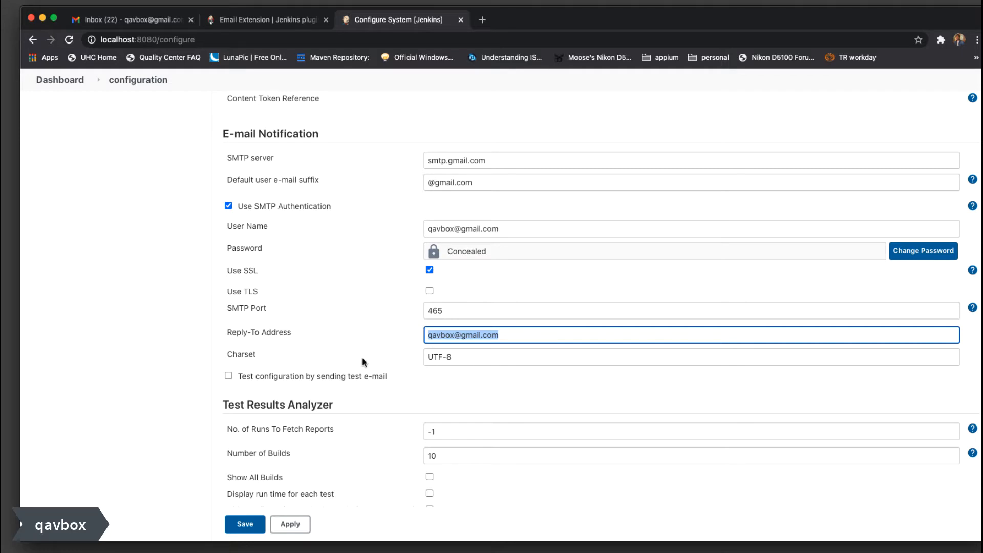
drag(471, 357, 413, 357)
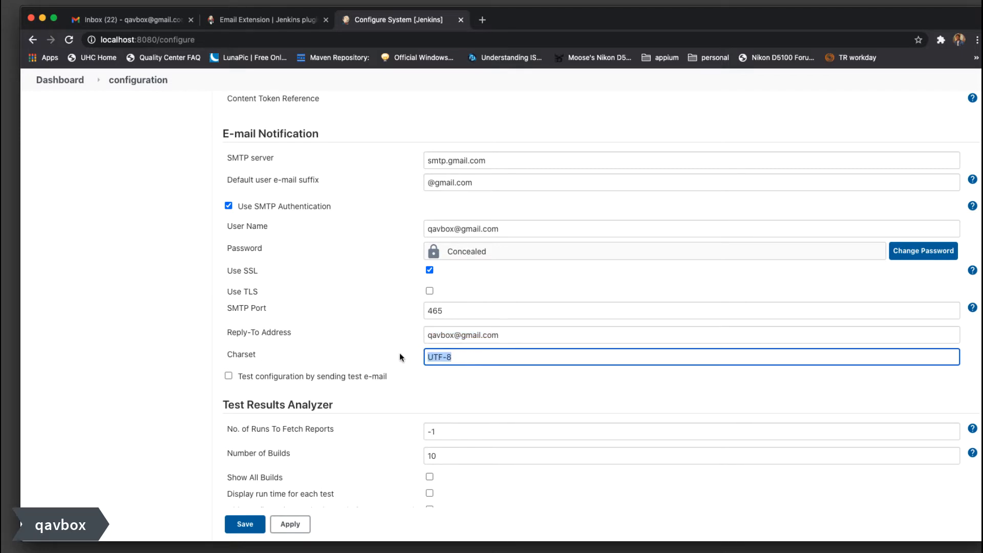
click(496, 358)
scroll(530, 270, down, 1)
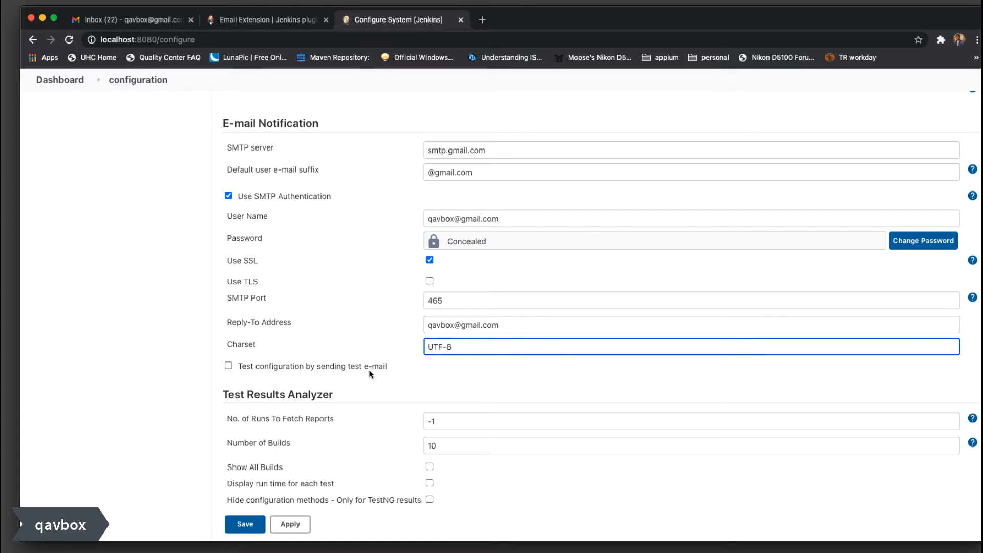
Enable the test e-mail option, enter the recipient's Gmail address, and confirm it sent successfully
click(228, 366)
click(484, 386)
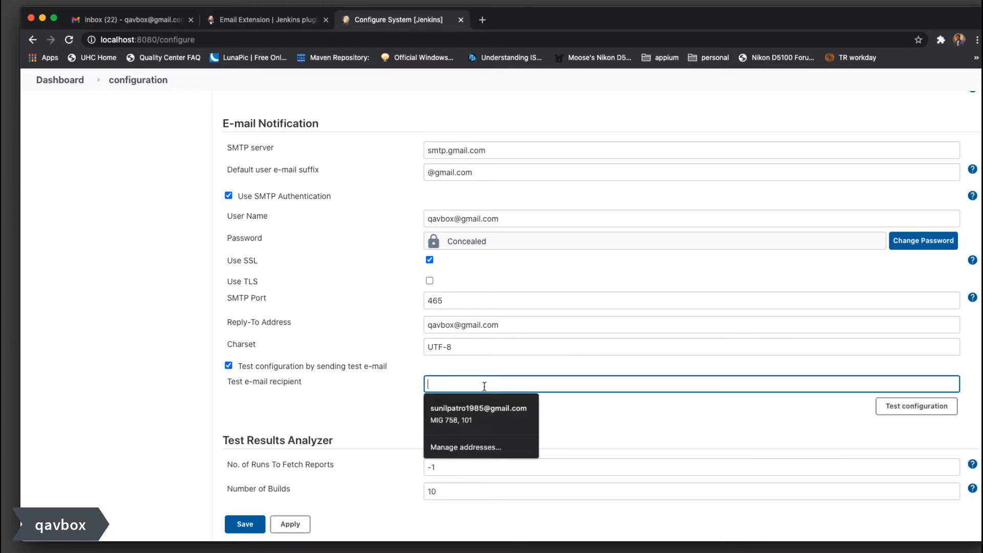
click(389, 402)
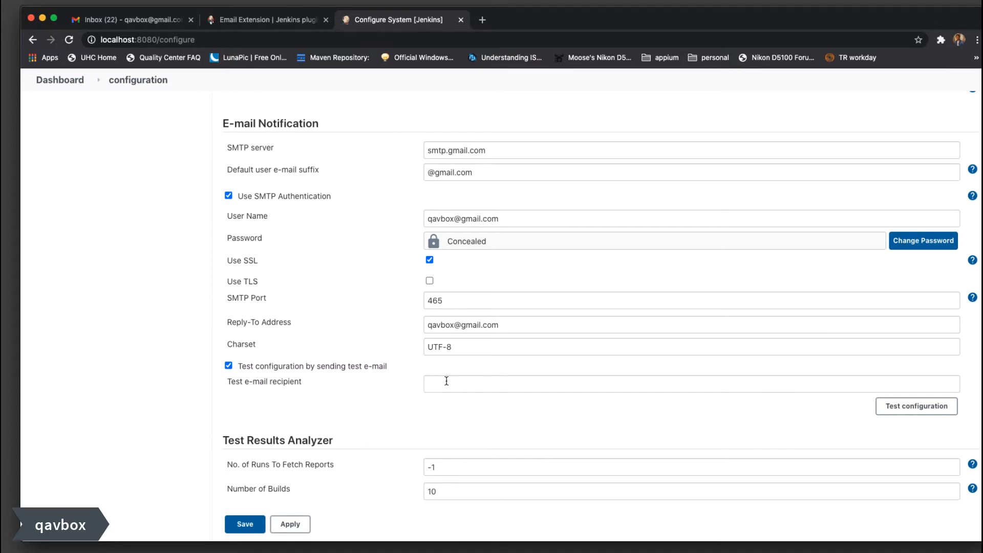
click(447, 381)
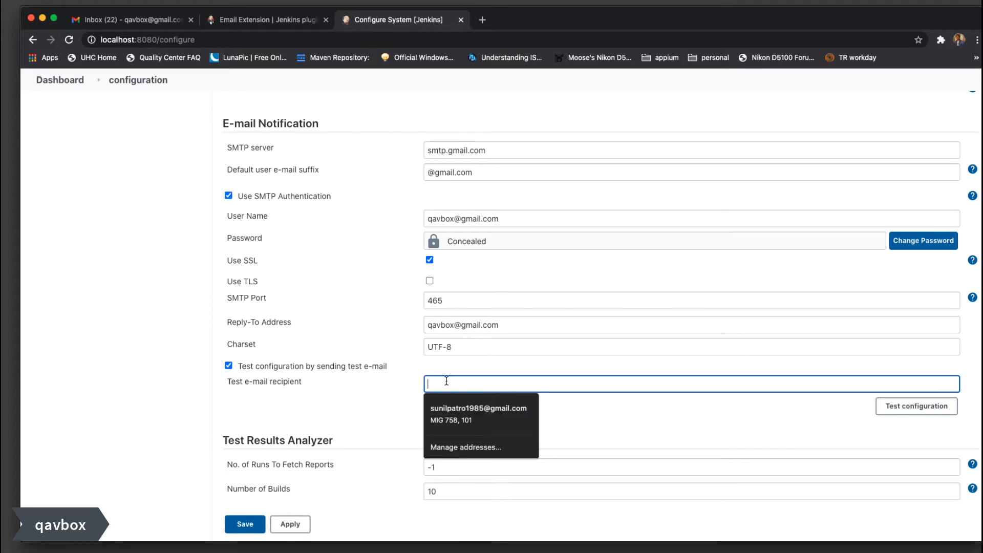
text(su)
key(BackSpace)
key(BackSpace)
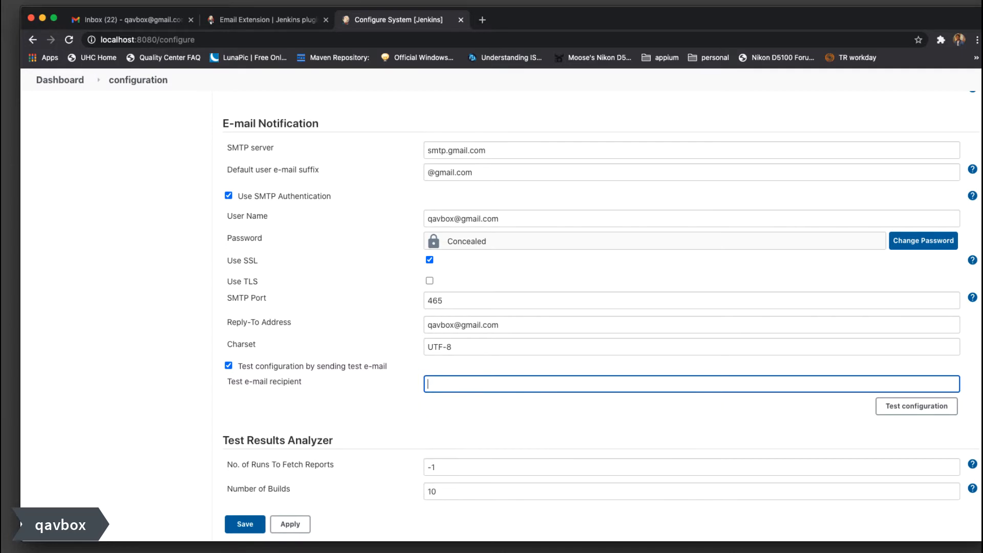
click(916, 413)
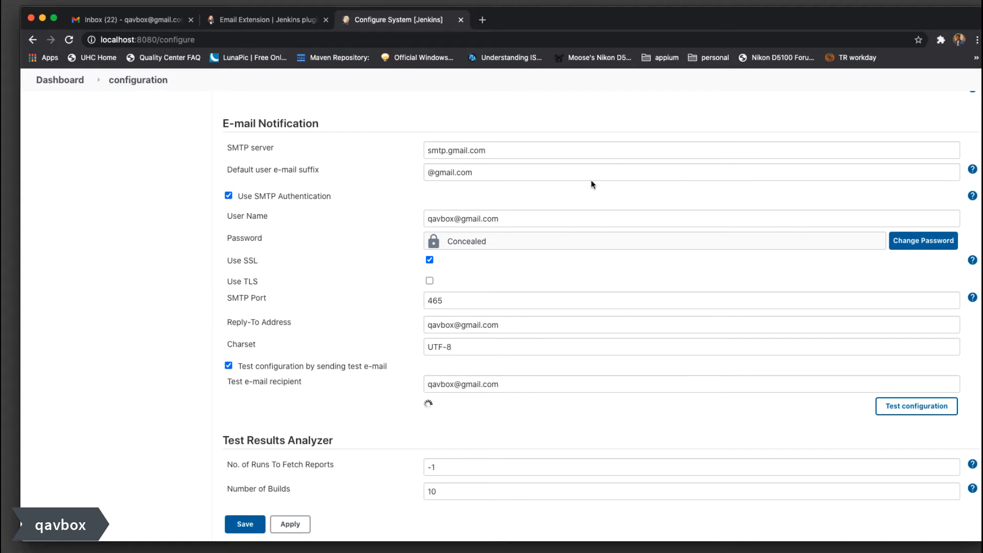
drag(423, 403, 534, 408)
click(566, 412)
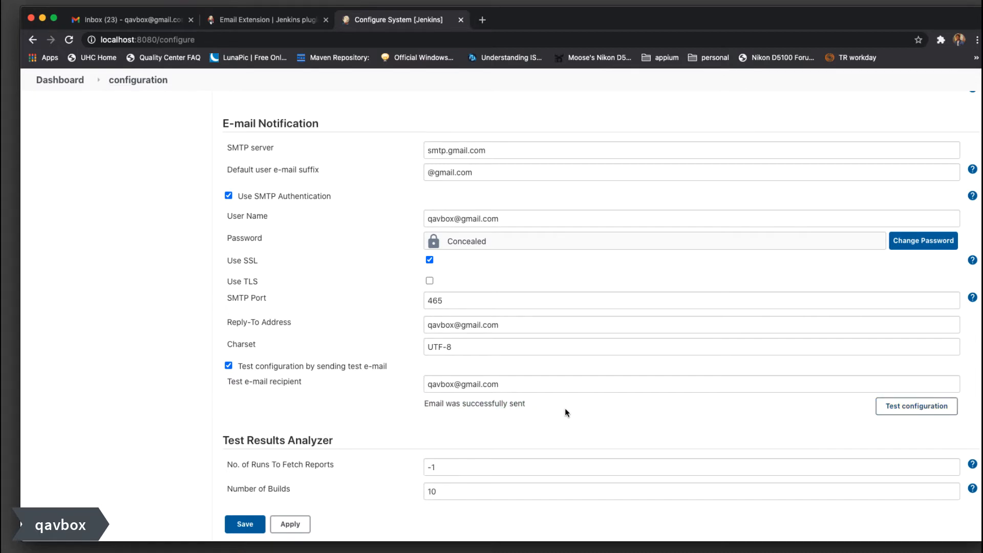
Open Test email #1 from Jenkins in the Gmail inbox and read its subject and body
click(97, 21)
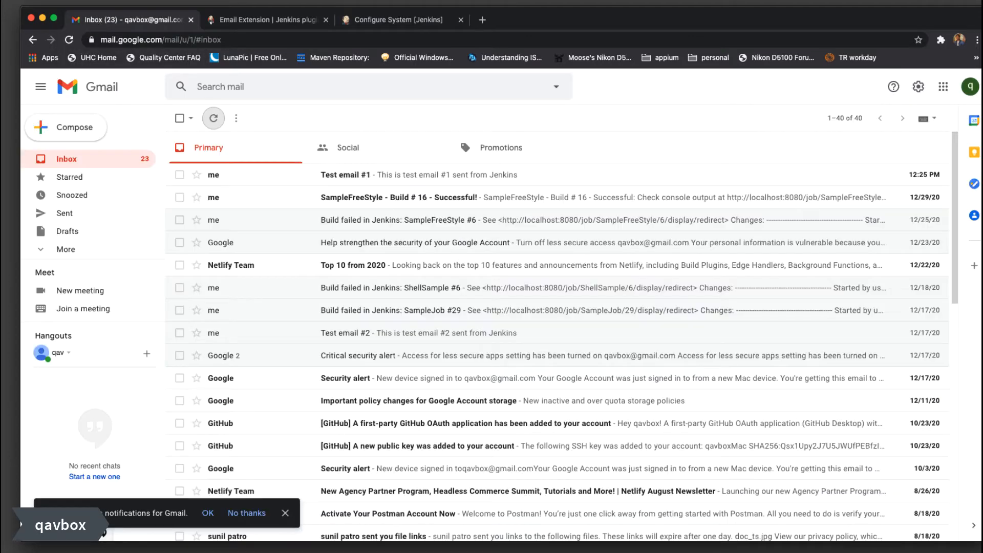
click(483, 176)
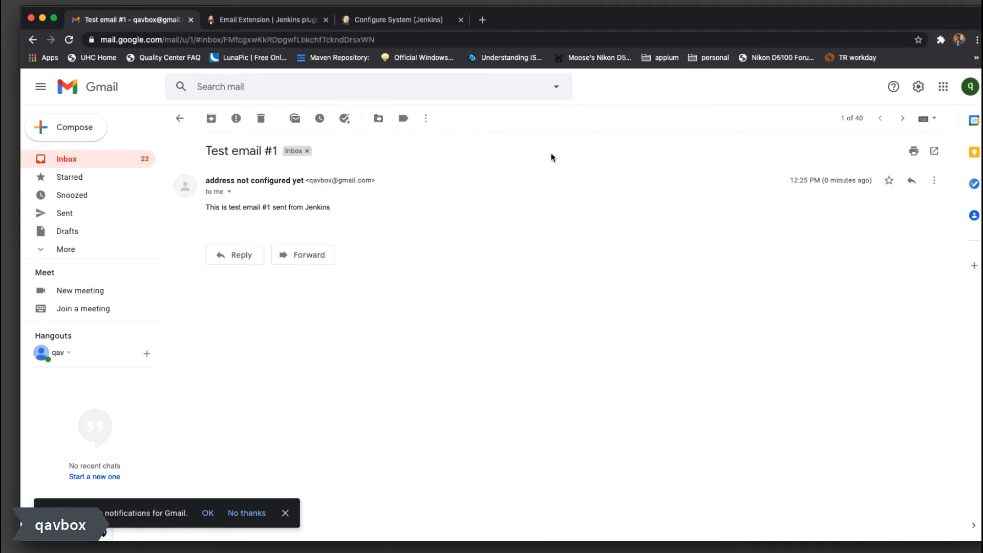
drag(206, 150, 280, 154)
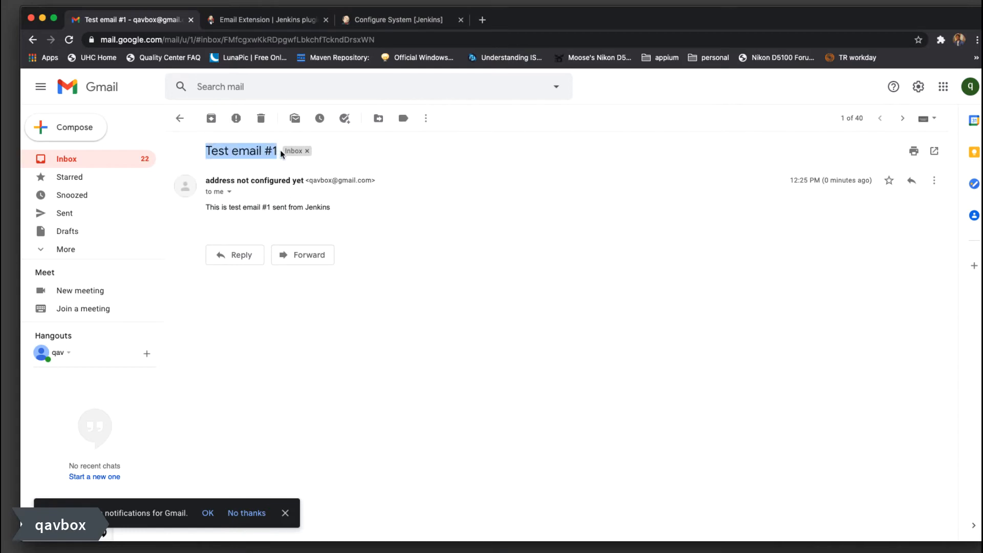
drag(200, 206, 343, 212)
click(360, 209)
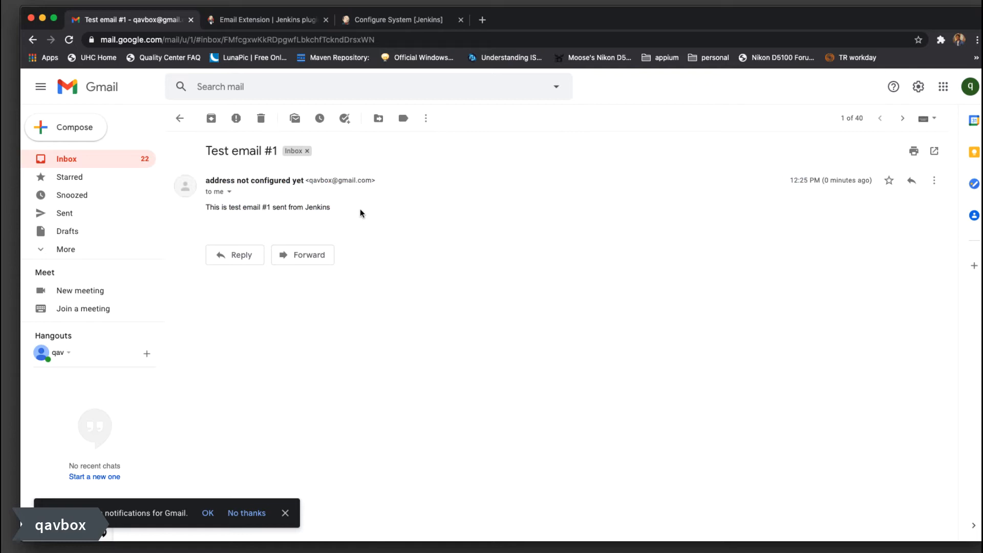
Inspect the message's from, reply-to and to details, noting the sender is not configured yet
click(225, 194)
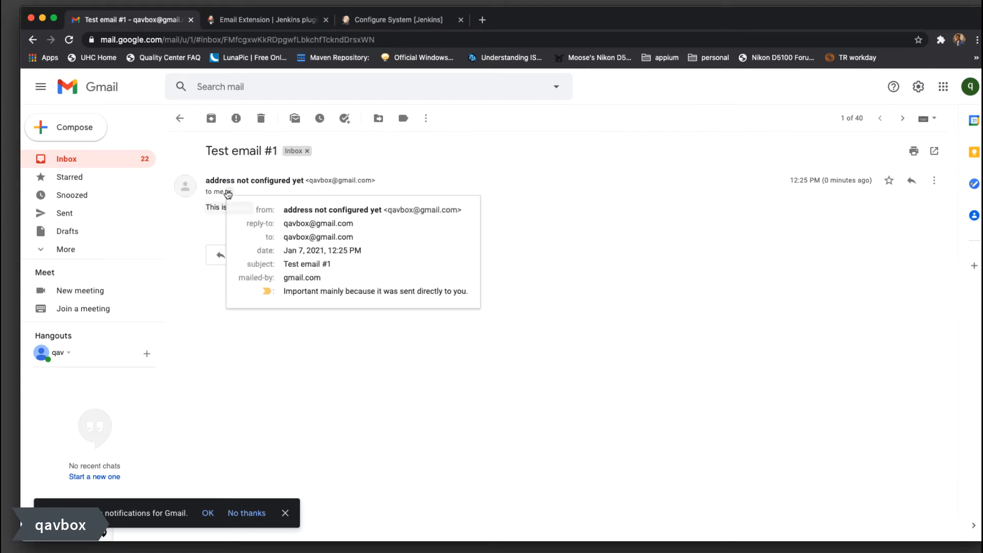
click(283, 223)
drag(285, 236, 359, 239)
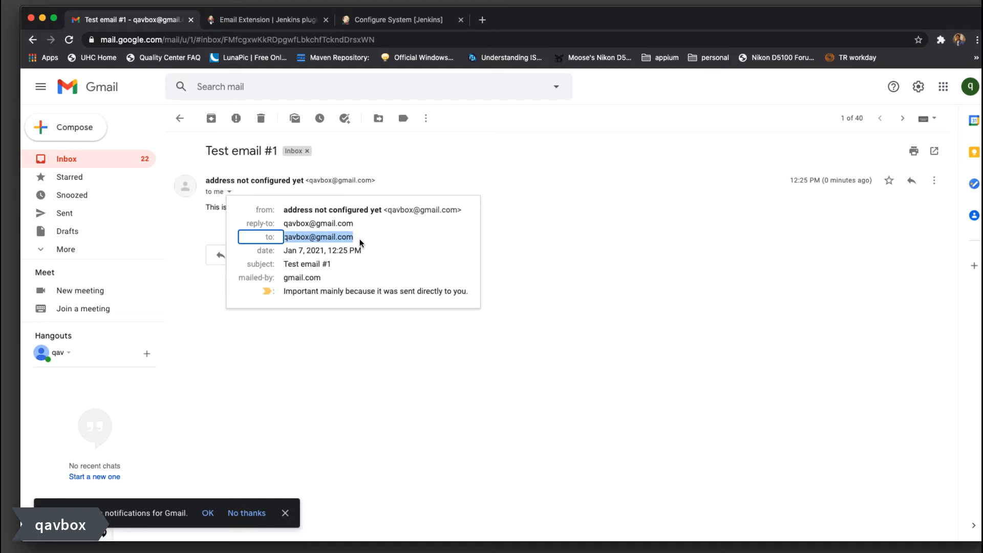
triple_click(306, 224)
mouse_move(305, 223)
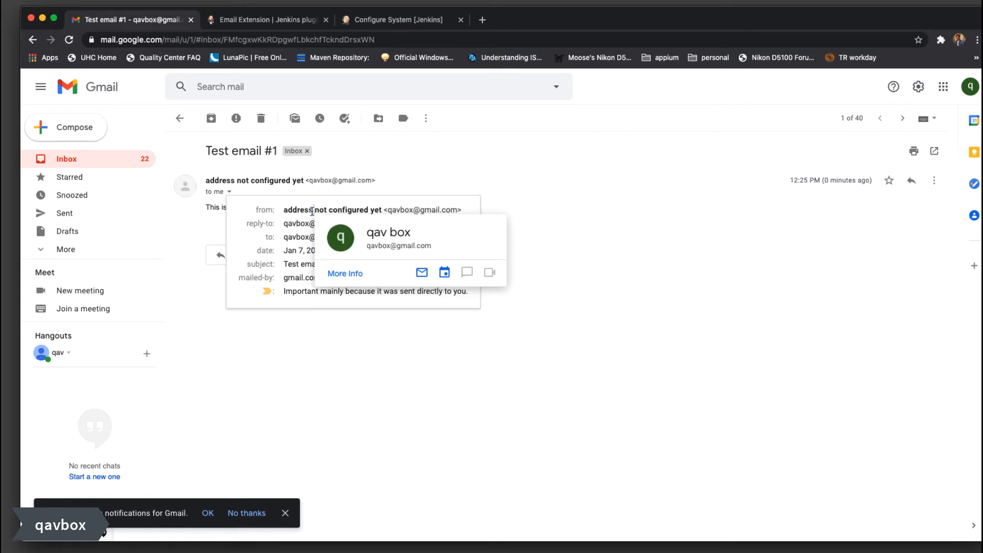
triple_click(312, 210)
click(710, 307)
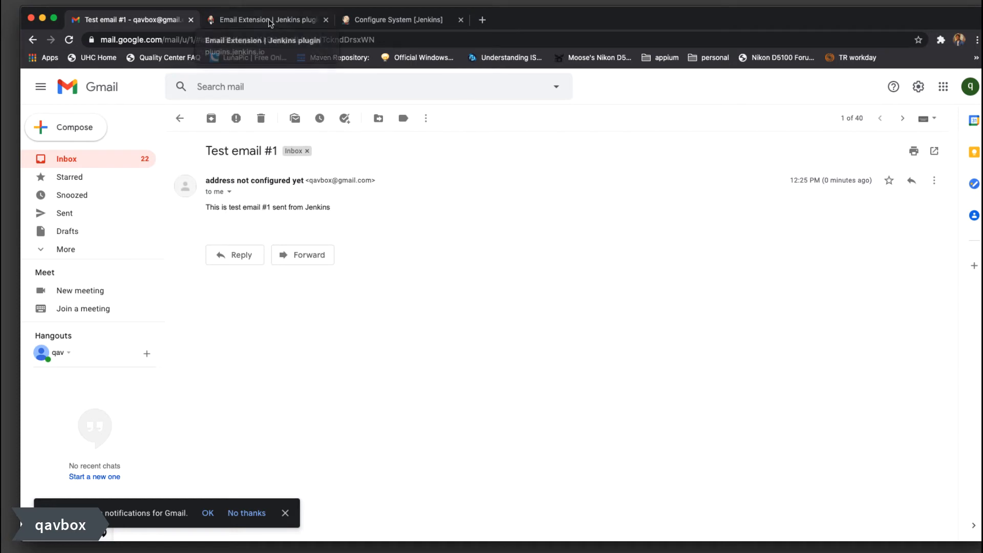
click(380, 20)
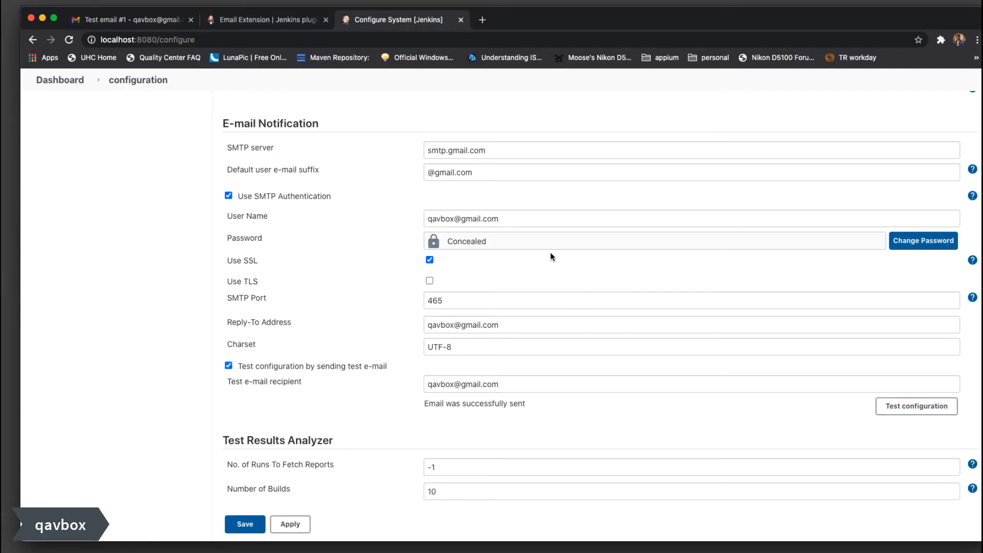
Replace 'address not configured yet' in System Admin e-mail address with a custom sender name and save
scroll(550, 256, up, 15)
scroll(551, 253, up, 20)
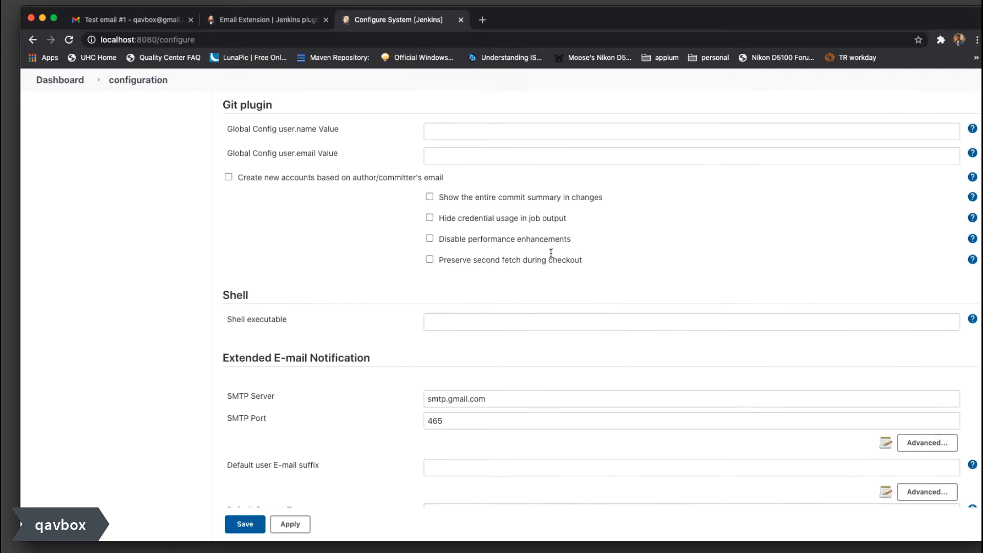
scroll(552, 253, up, 20)
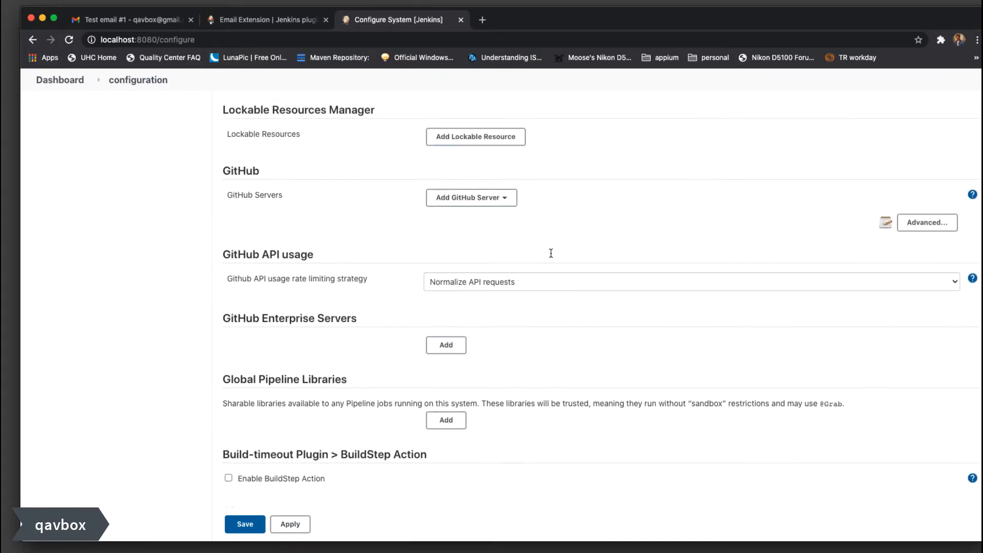
scroll(553, 257, up, 20)
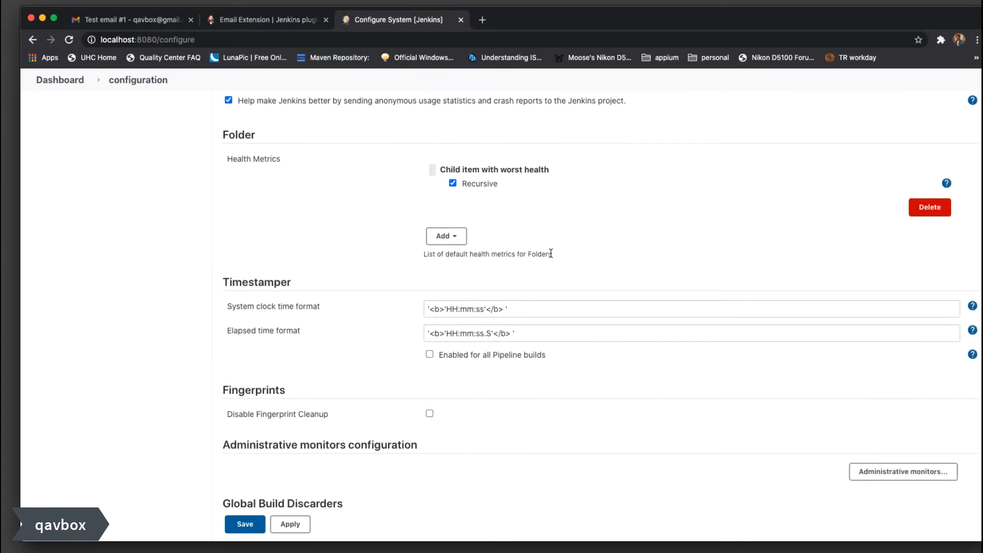
scroll(552, 256, up, 5)
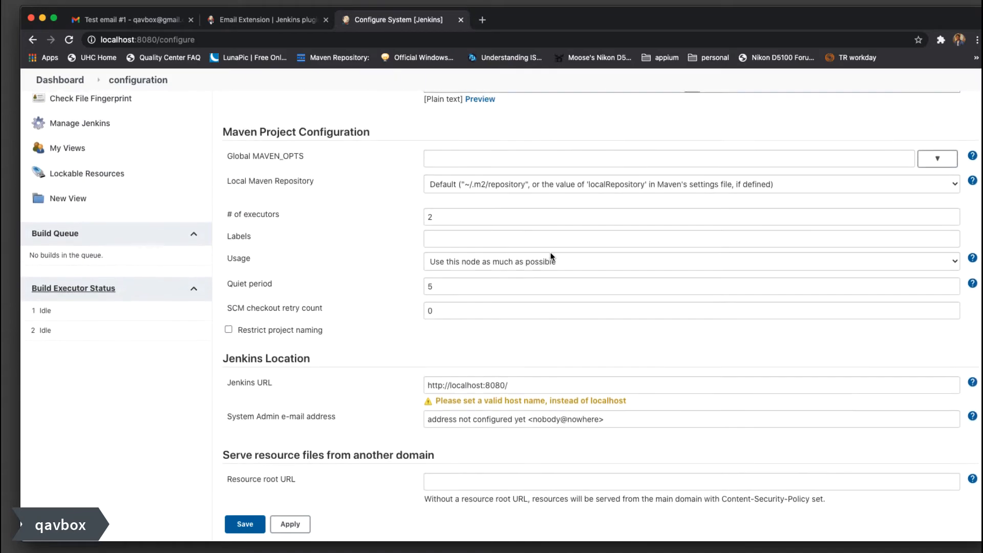
scroll(552, 257, down, 6)
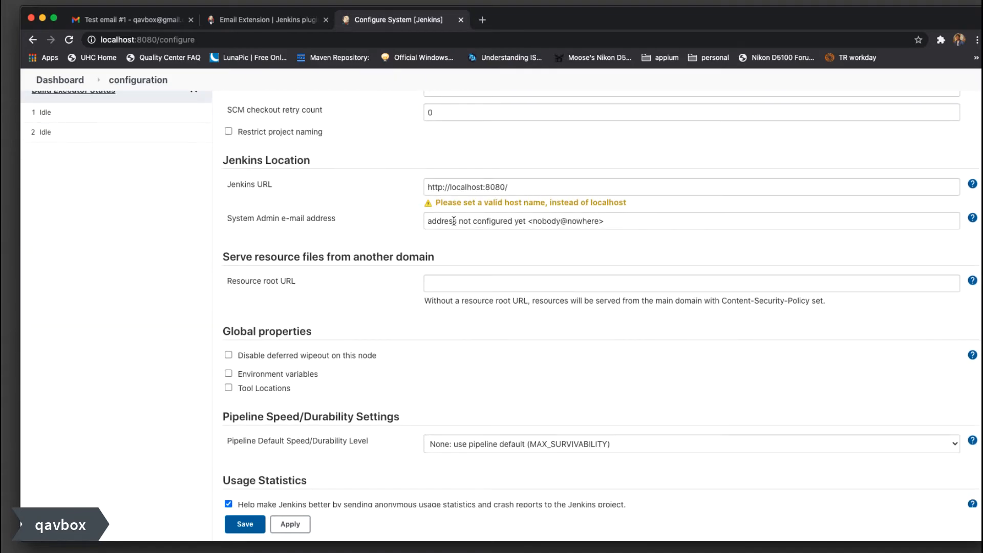
drag(427, 221, 642, 221)
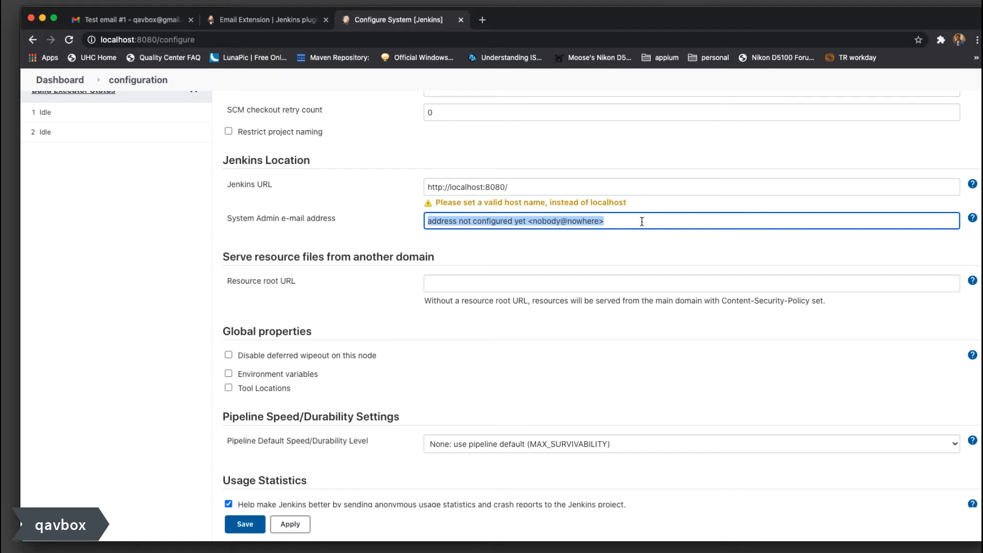
click(539, 220)
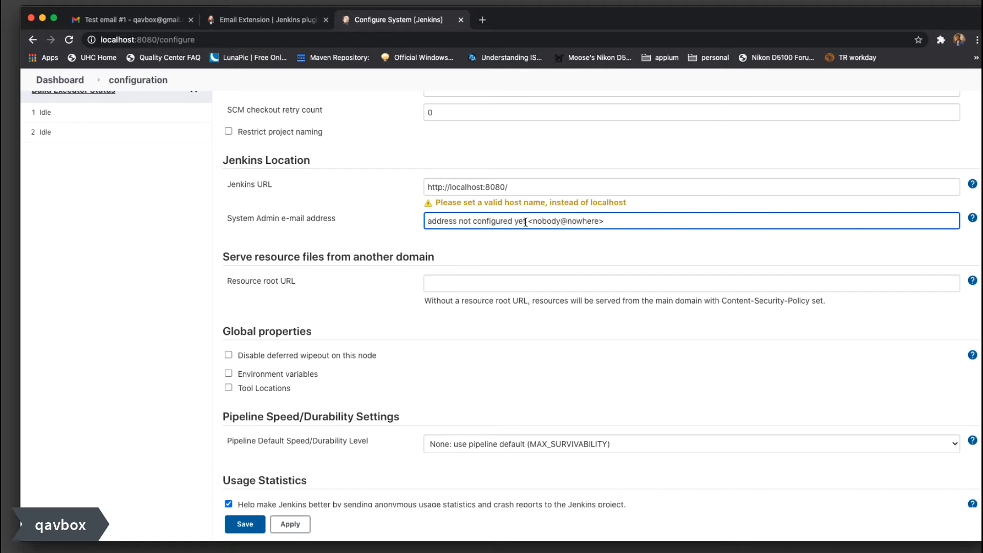
drag(525, 222, 404, 211)
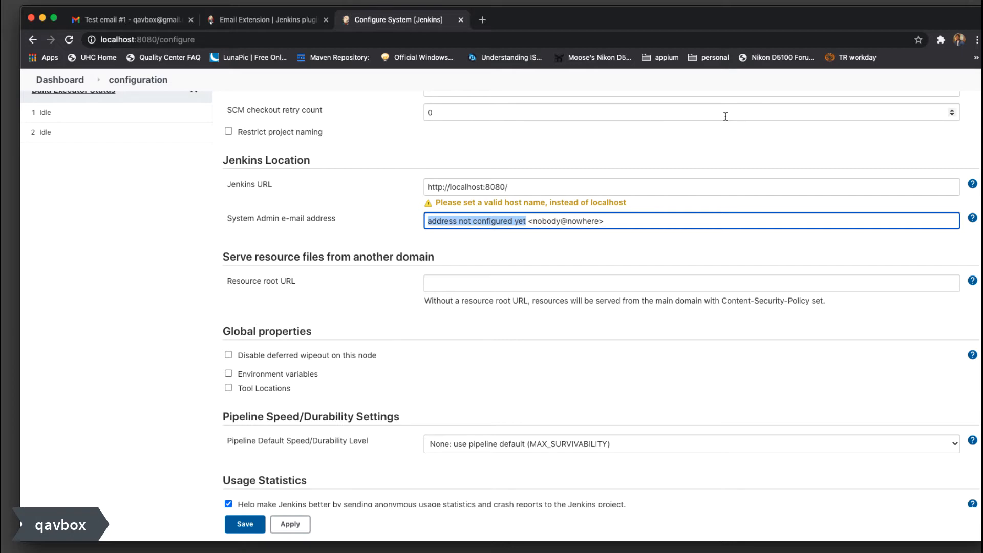
text(qavbox a)
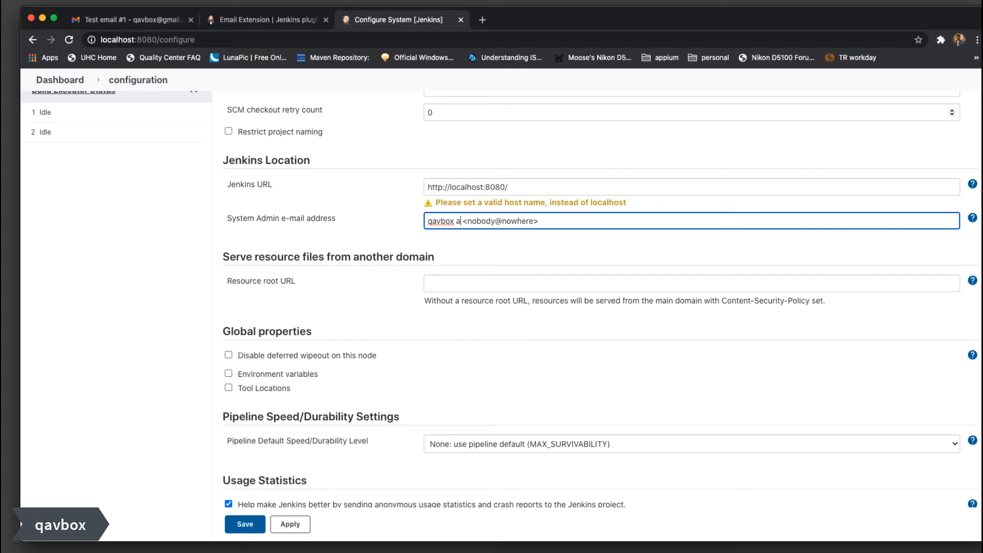
text(dmin)
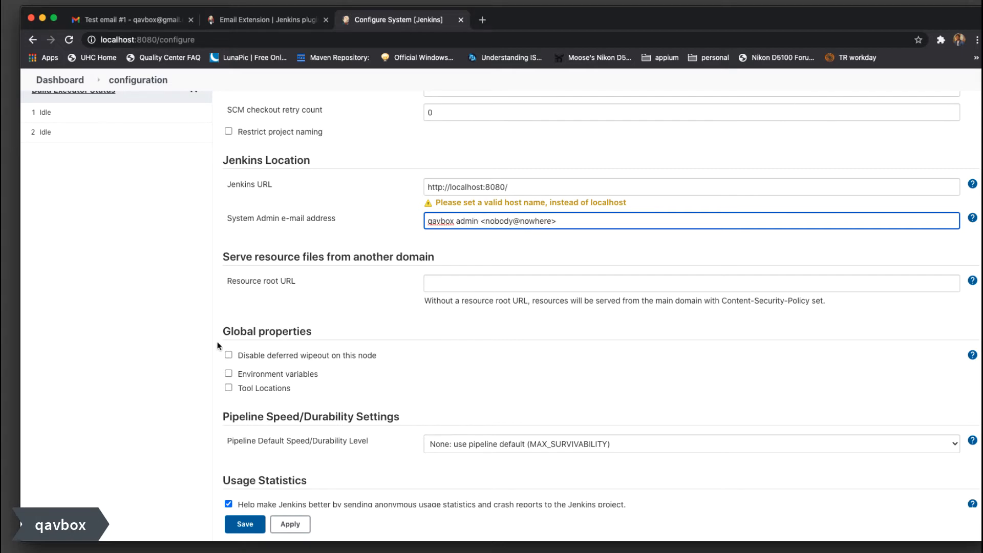
click(244, 524)
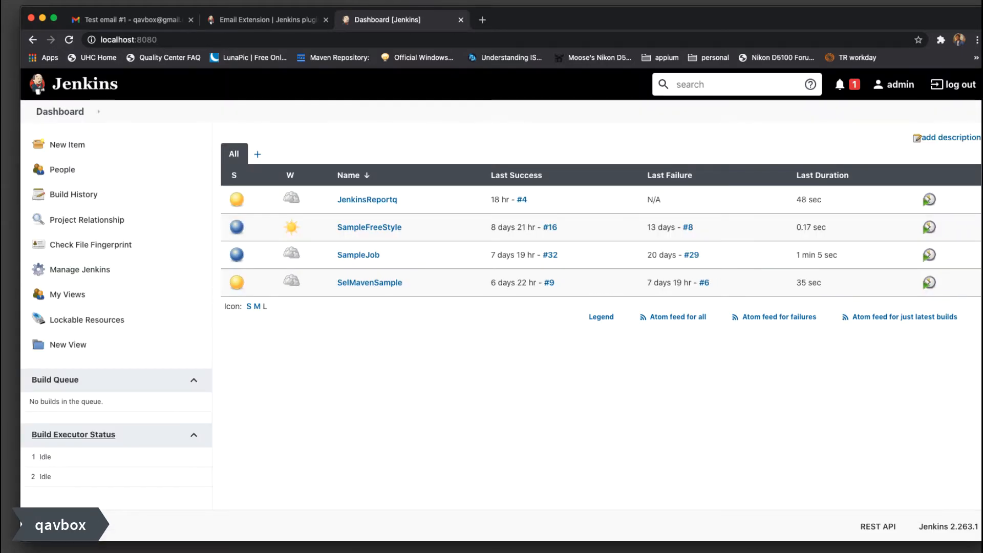
Open the JenkinsReportq job's configuration and locate the Maven build settings
click(384, 201)
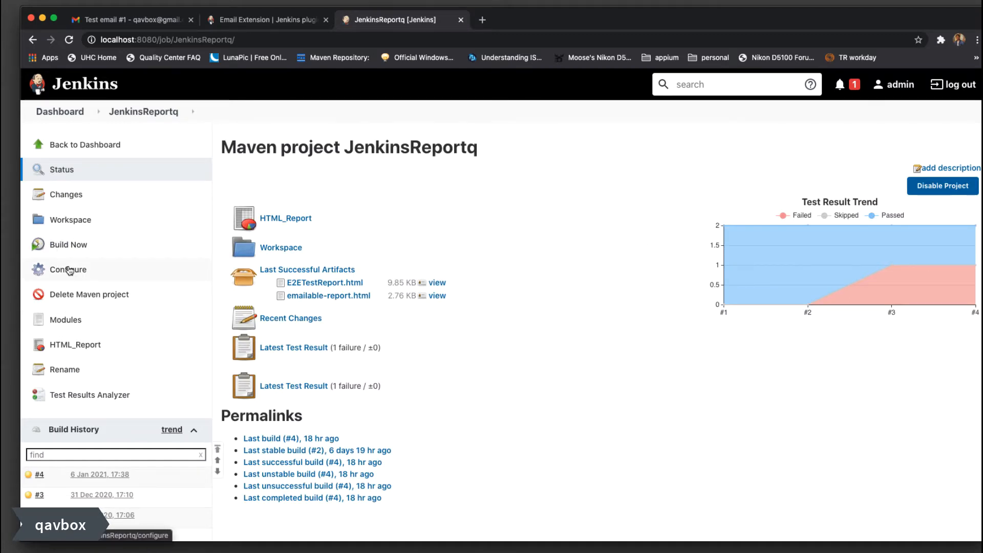
click(67, 270)
scroll(452, 293, down, 15)
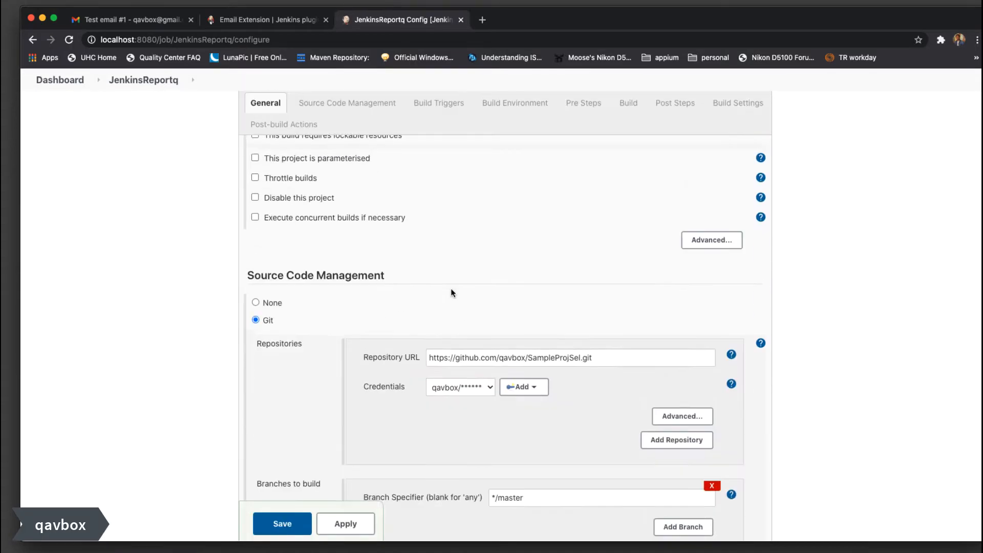
scroll(453, 293, down, 10)
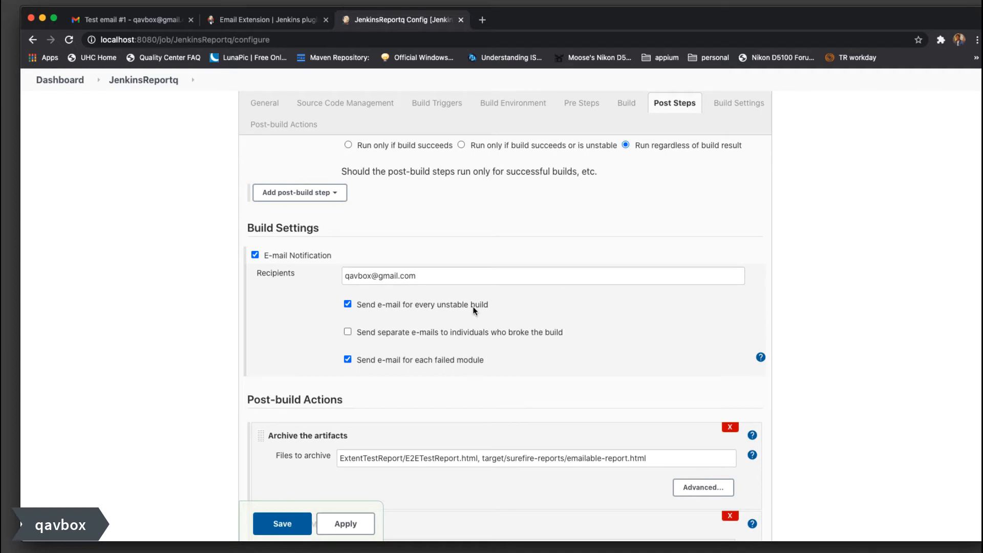
scroll(472, 307, up, 5)
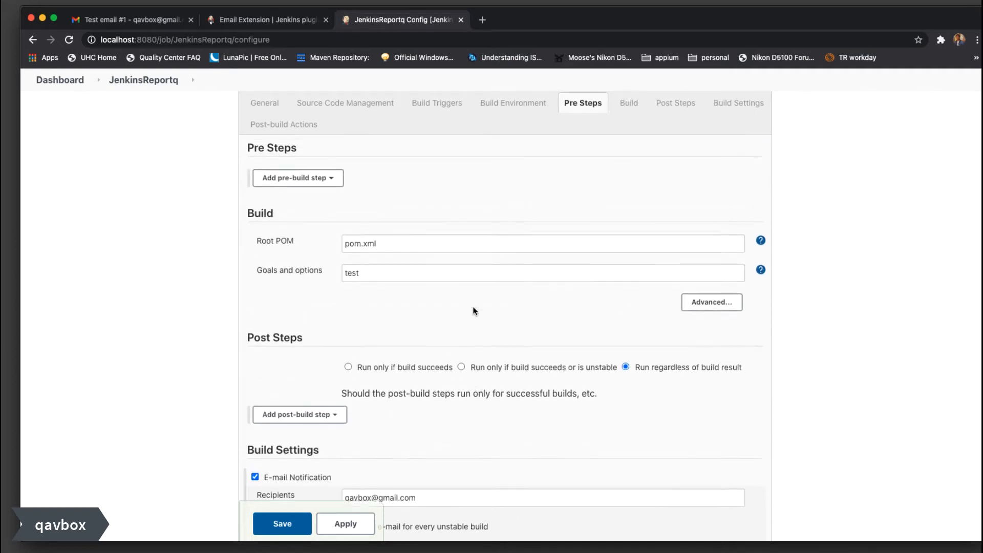
scroll(490, 312, down, 5)
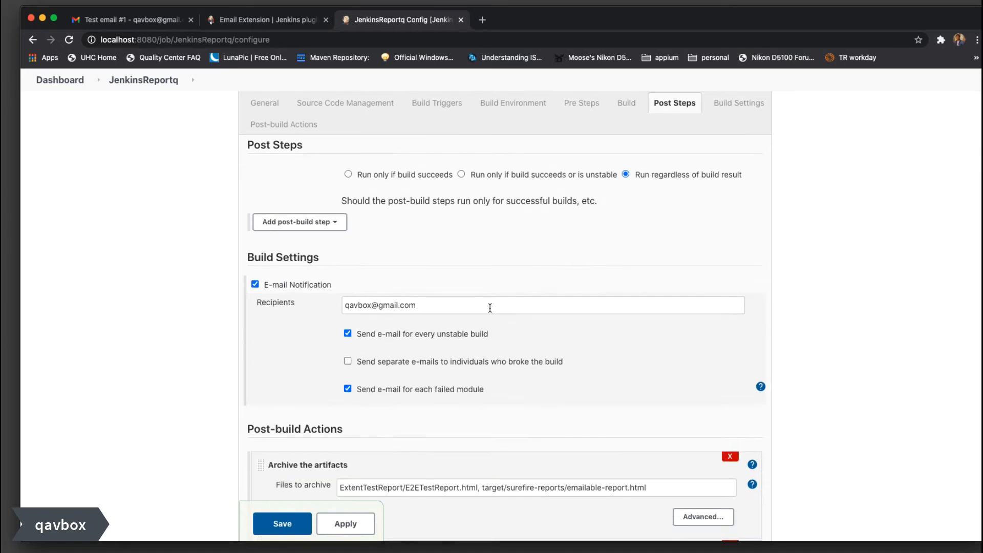
scroll(509, 270, up, 2)
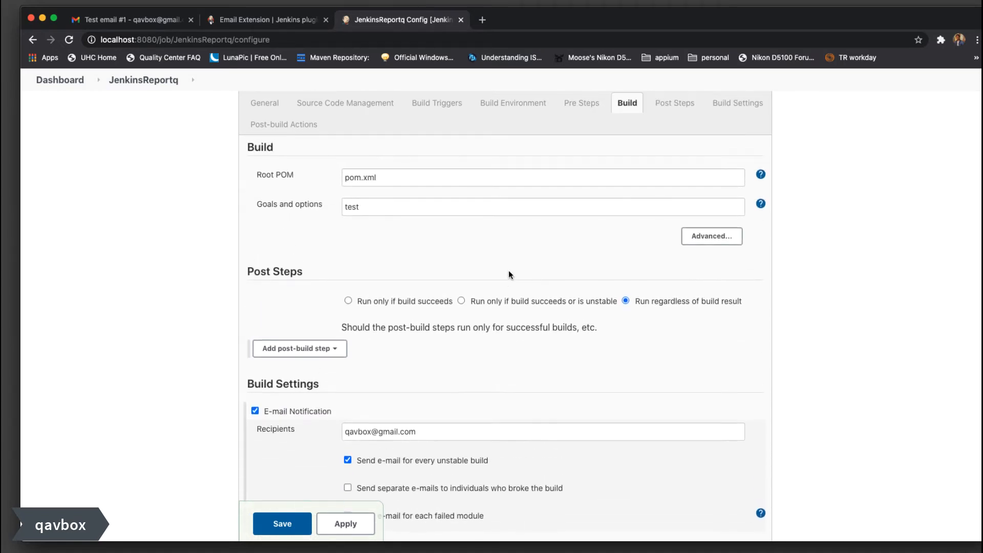
Change Goals and options from test to test1 and save the job
click(381, 207)
text(1)
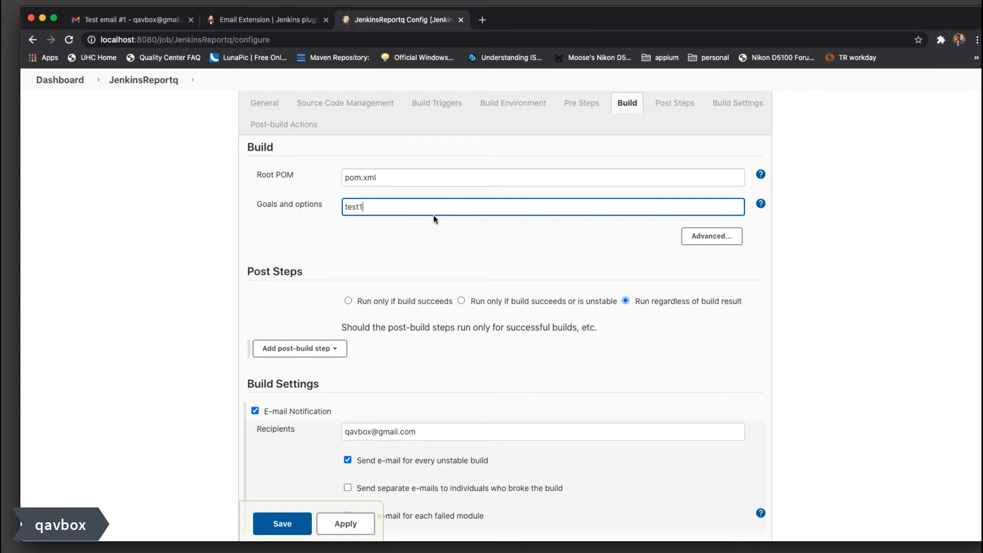
scroll(434, 214, down, 5)
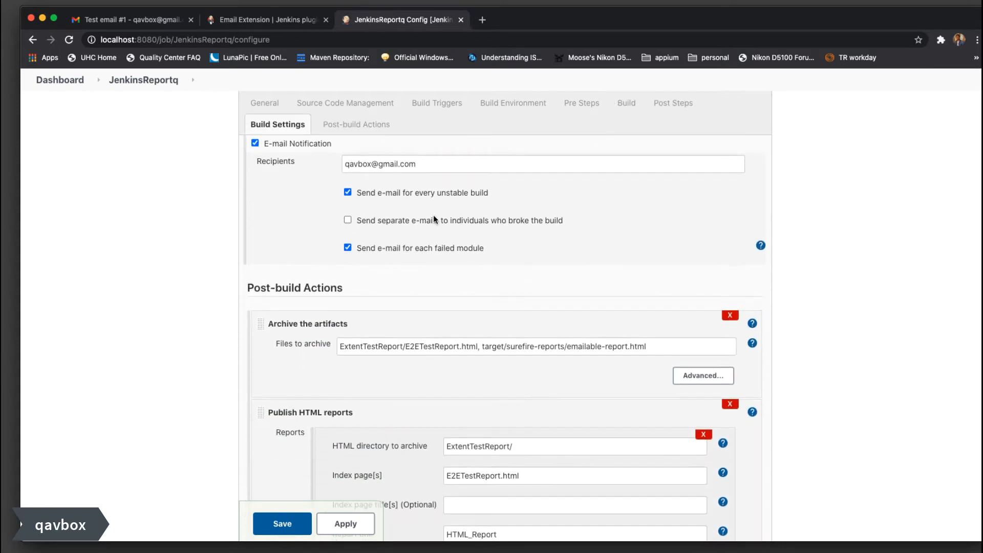
scroll(434, 214, up, 2)
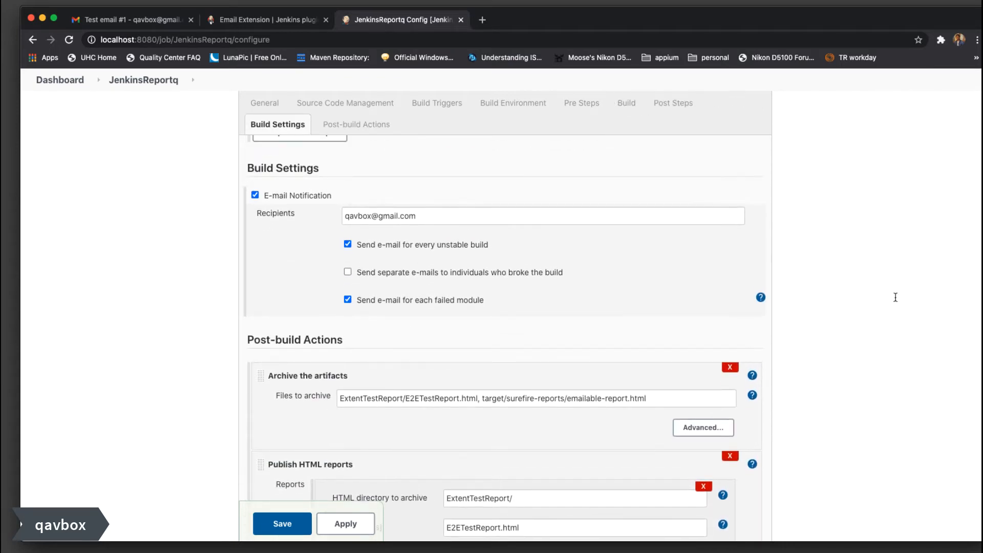
scroll(496, 307, up, 5)
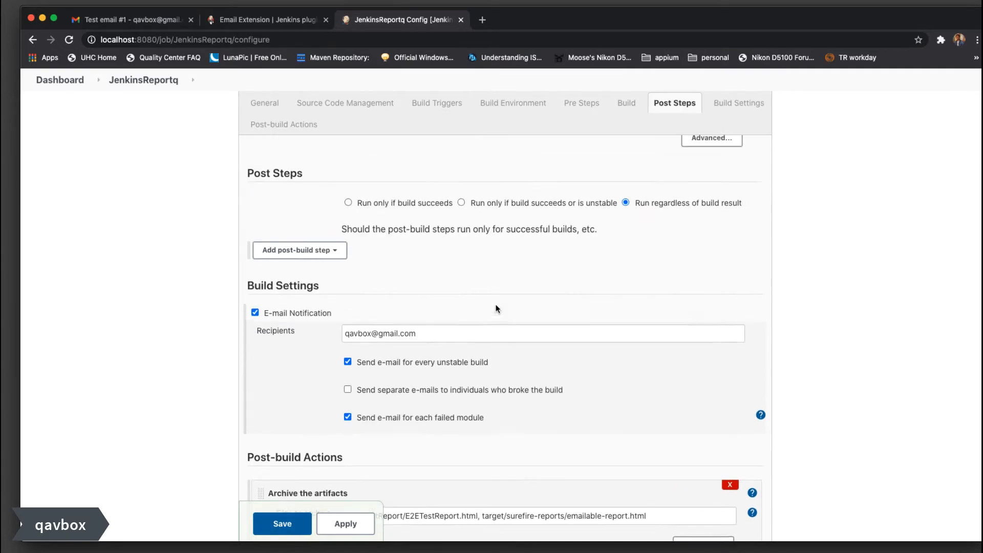
scroll(424, 275, up, 6)
drag(376, 274, 291, 268)
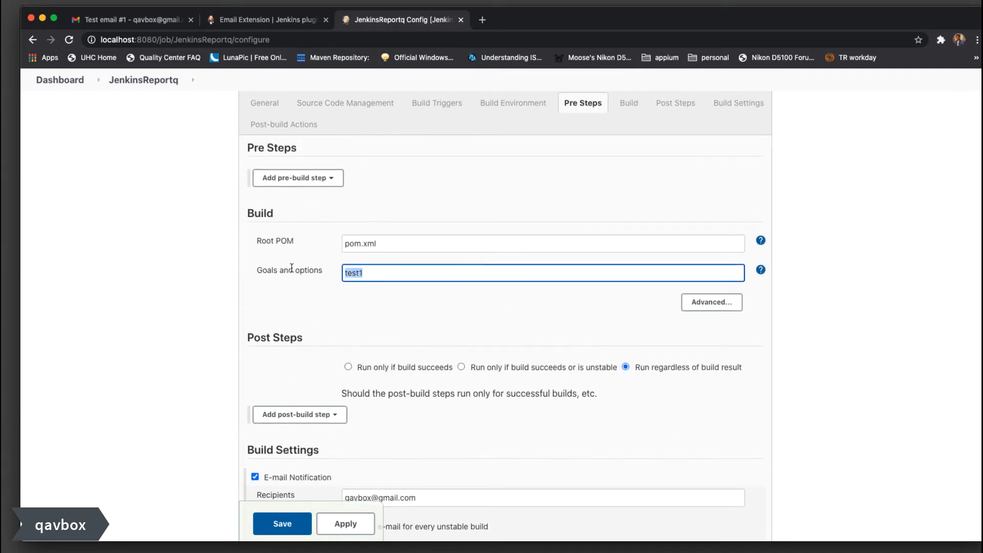
click(393, 275)
click(282, 523)
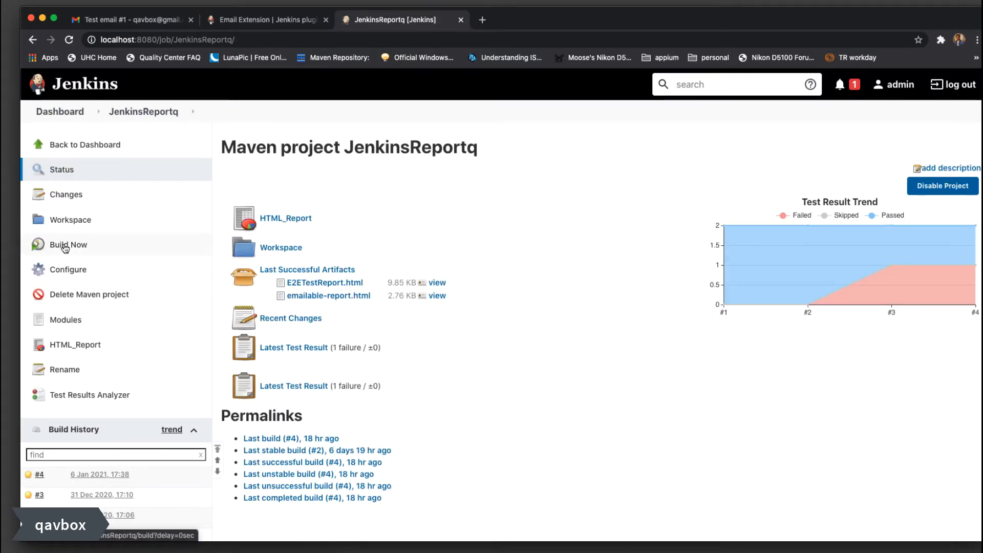
Build JenkinsReportq and review build #5's console log failing on unknown lifecycle phase 'test1'
click(65, 247)
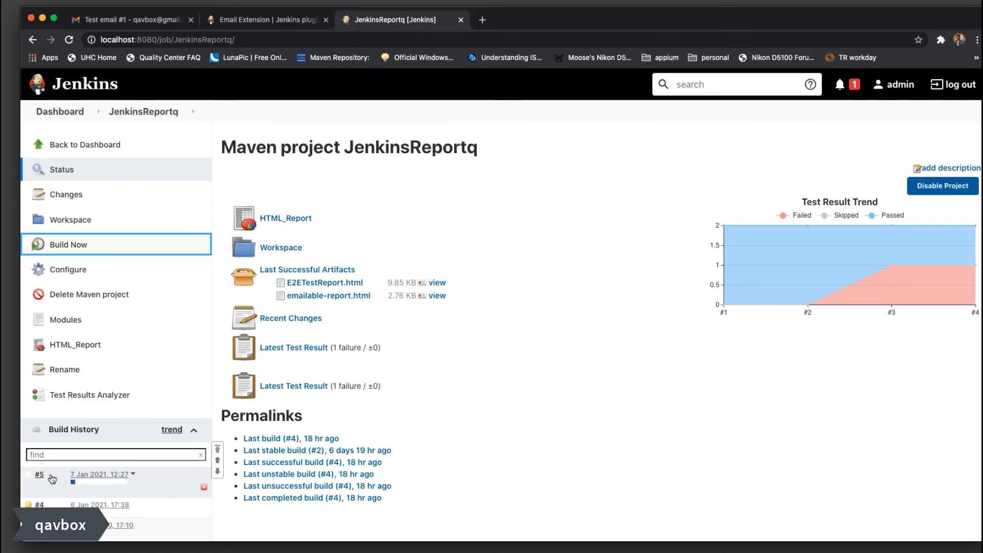
click(50, 478)
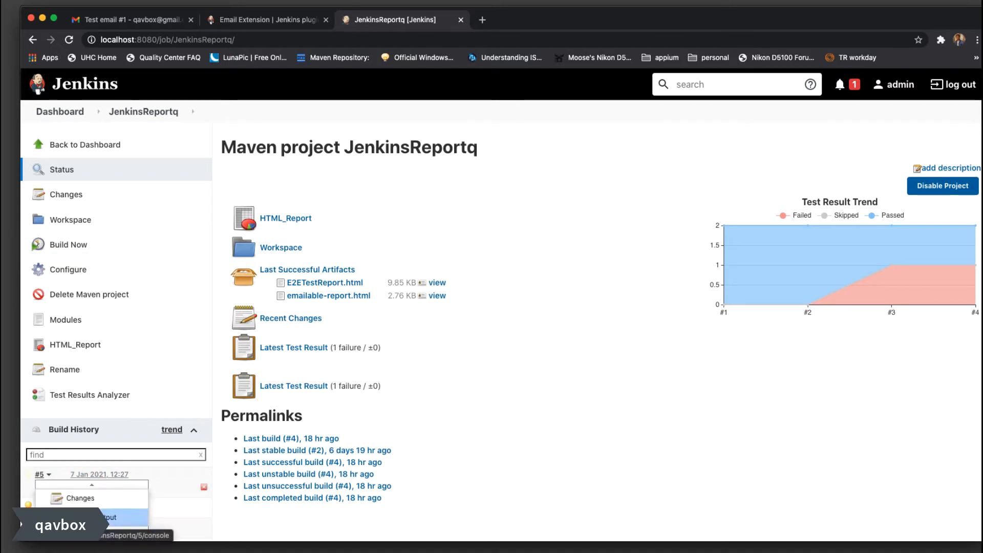
click(72, 517)
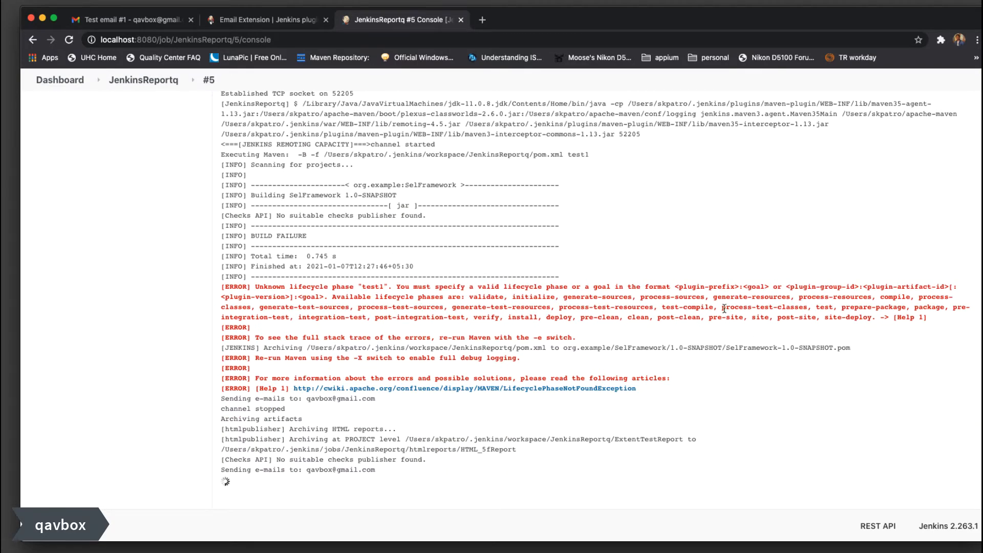
drag(724, 309, 311, 289)
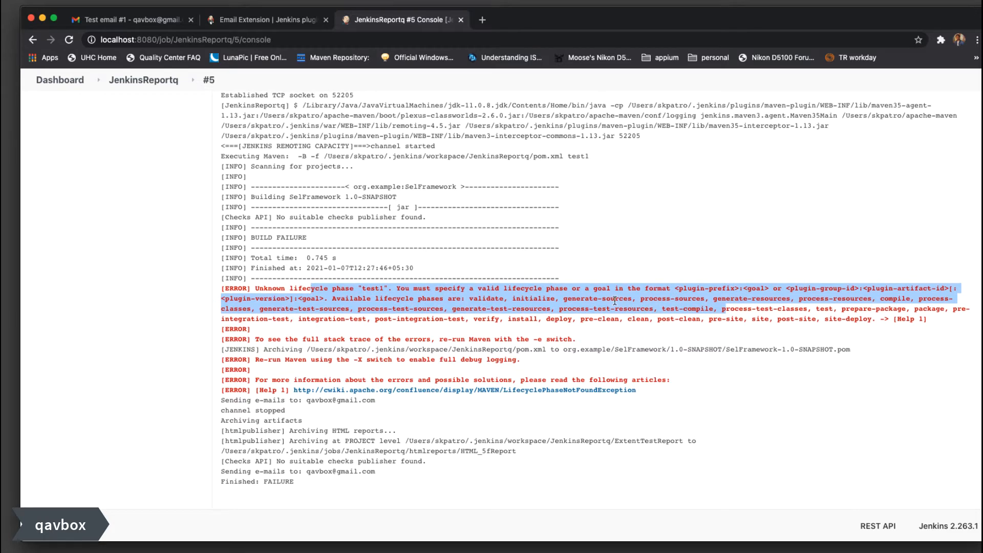
drag(215, 468, 417, 476)
Switch to Gmail and refresh the inbox to fetch the new Jenkins build-failure emails
click(395, 472)
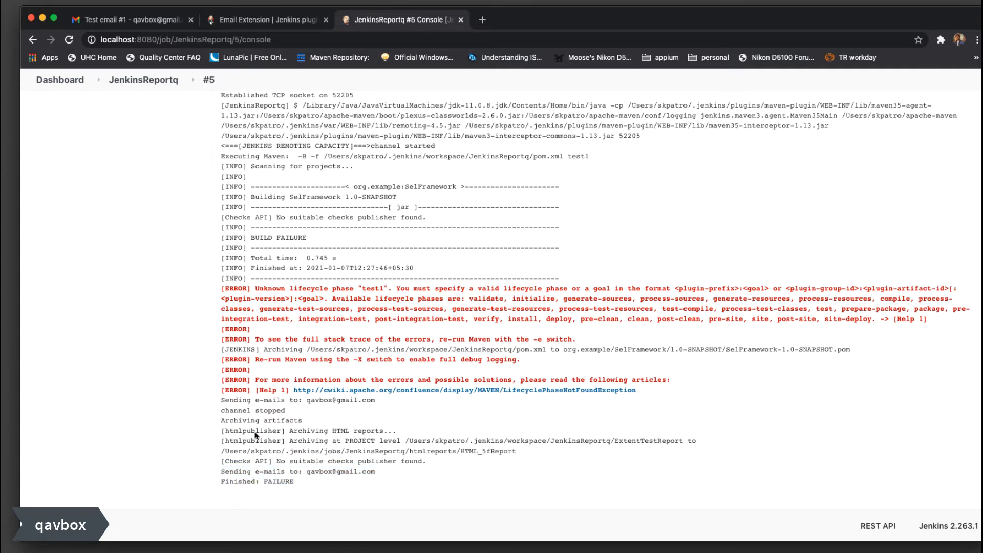
click(109, 19)
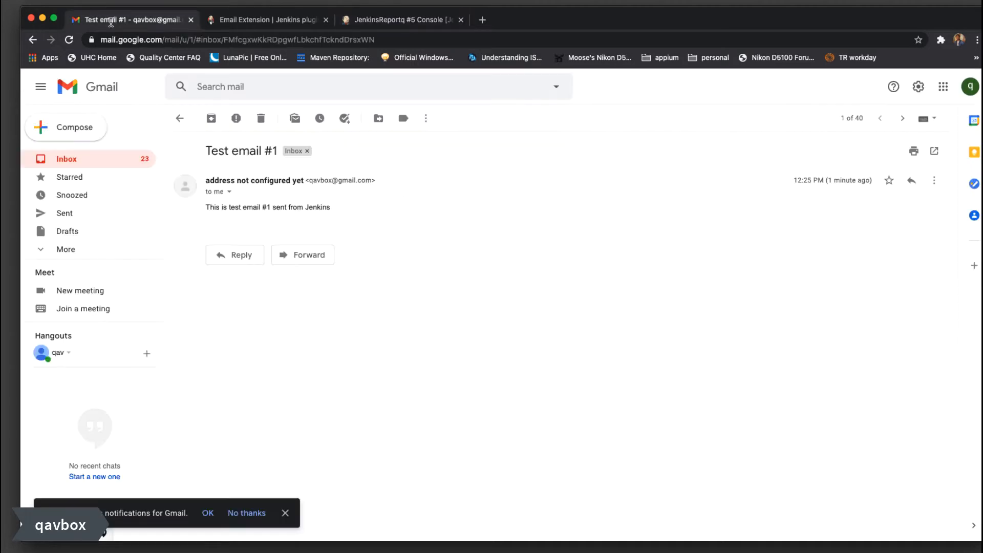
click(180, 118)
click(214, 119)
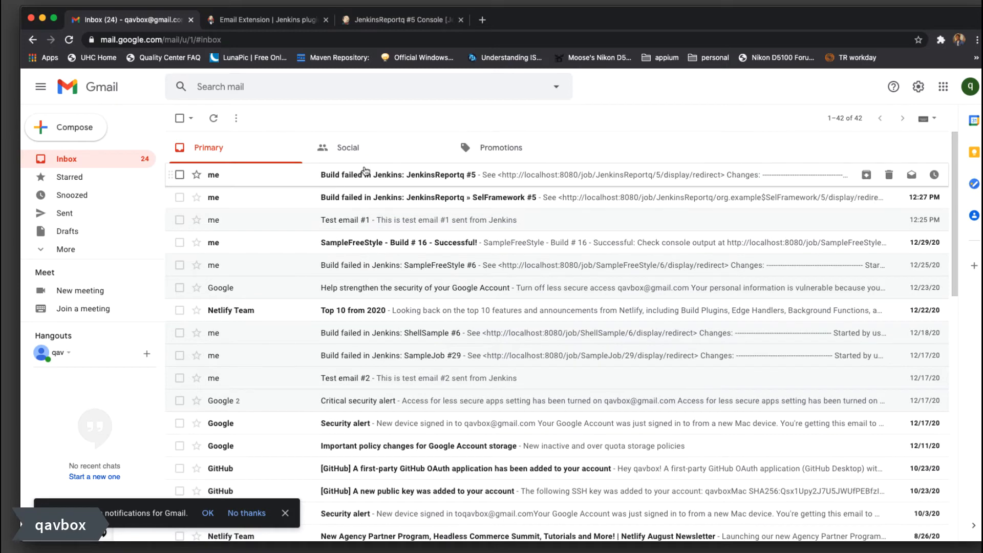
Follow the SelFramework #5 failure email's link to its console log, then return to the inbox
click(420, 199)
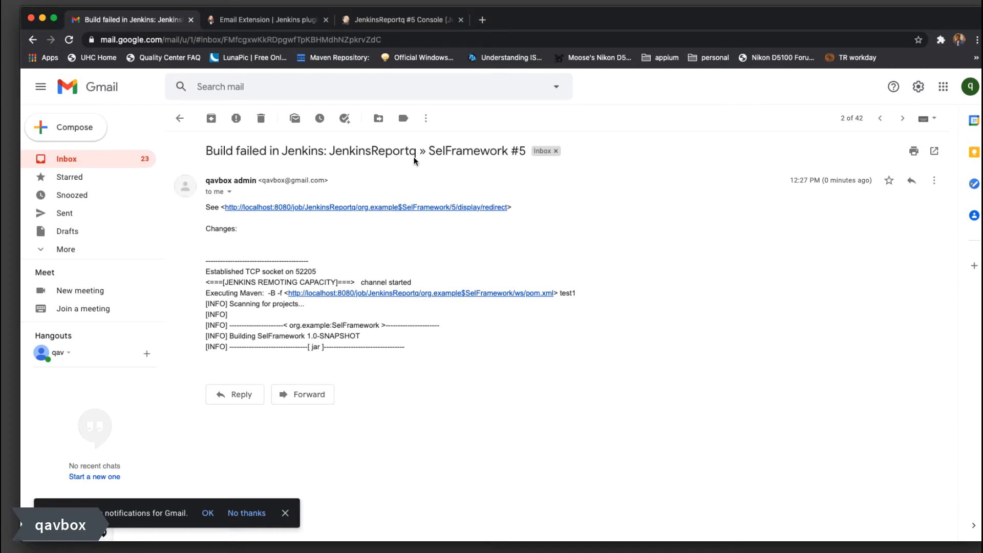
click(349, 207)
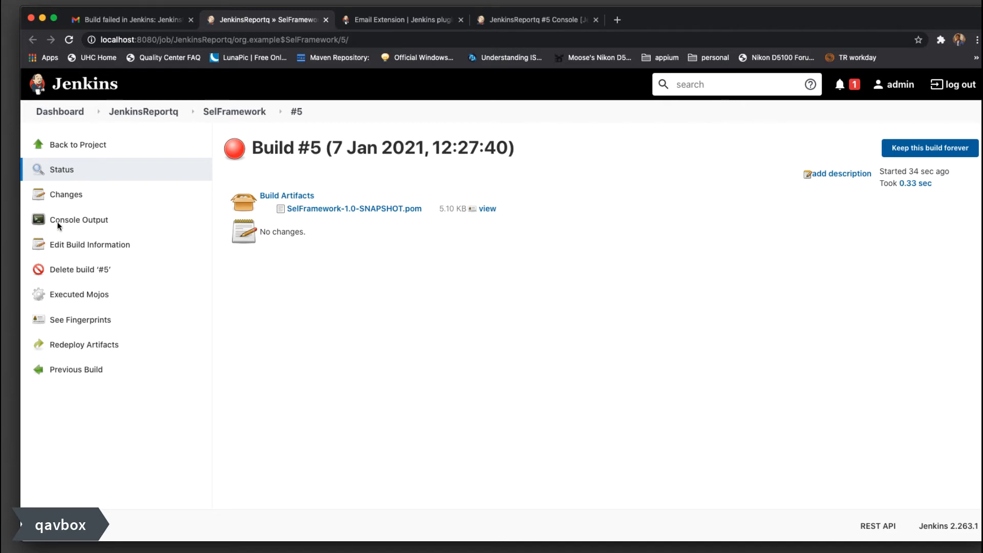
click(72, 223)
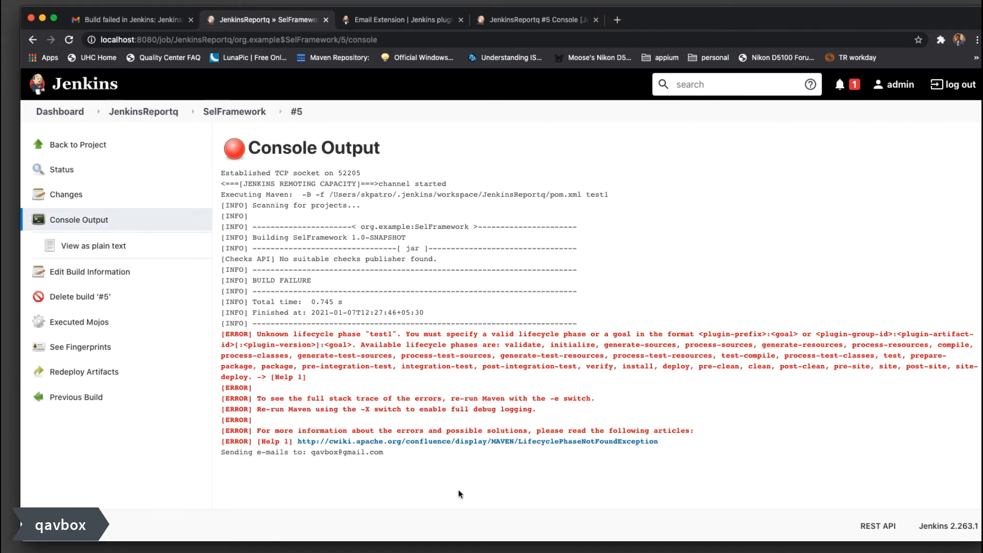
drag(461, 479, 240, 176)
click(647, 296)
drag(307, 330, 736, 428)
click(789, 437)
click(137, 21)
click(180, 117)
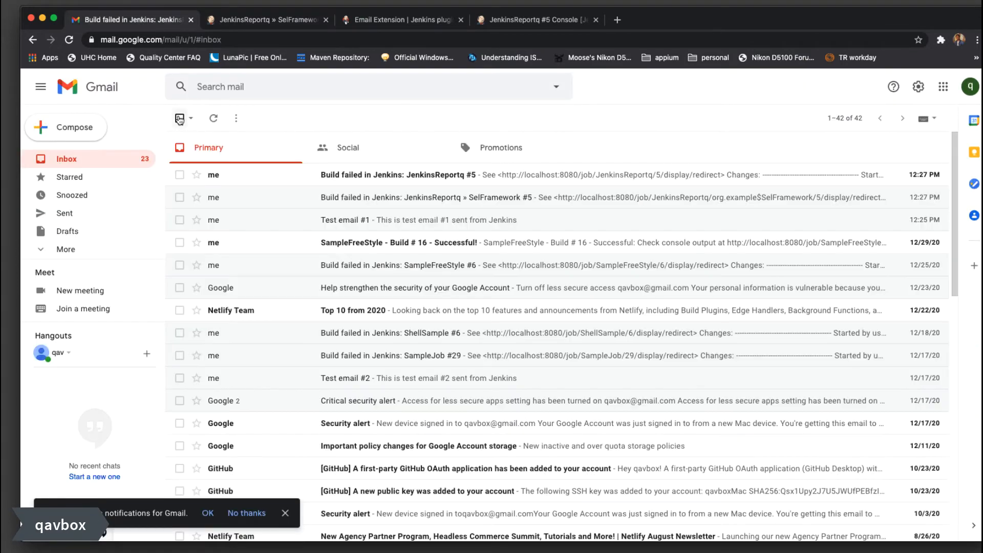
Read through the JenkinsReportq #5 build-failed email
click(425, 176)
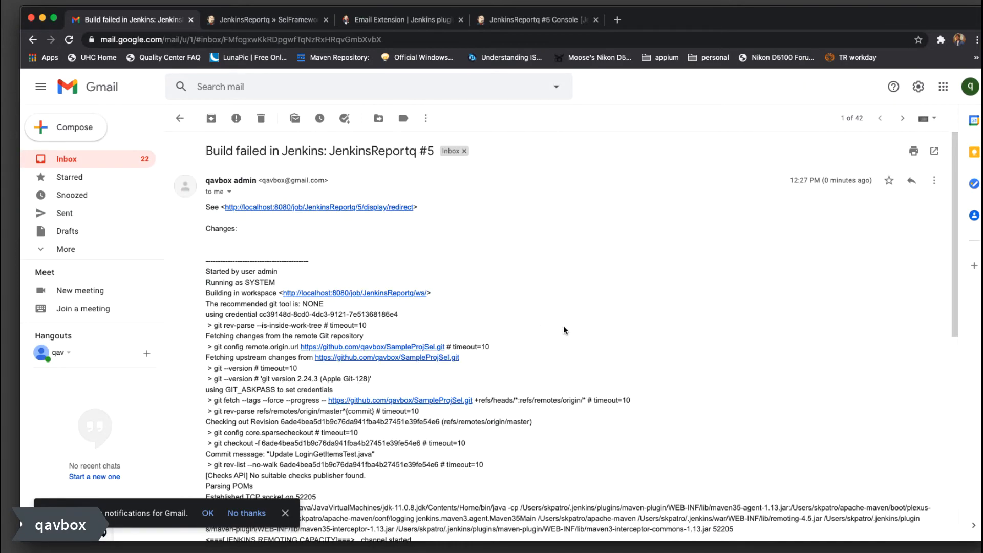
scroll(564, 327, down, 10)
scroll(564, 325, down, 4)
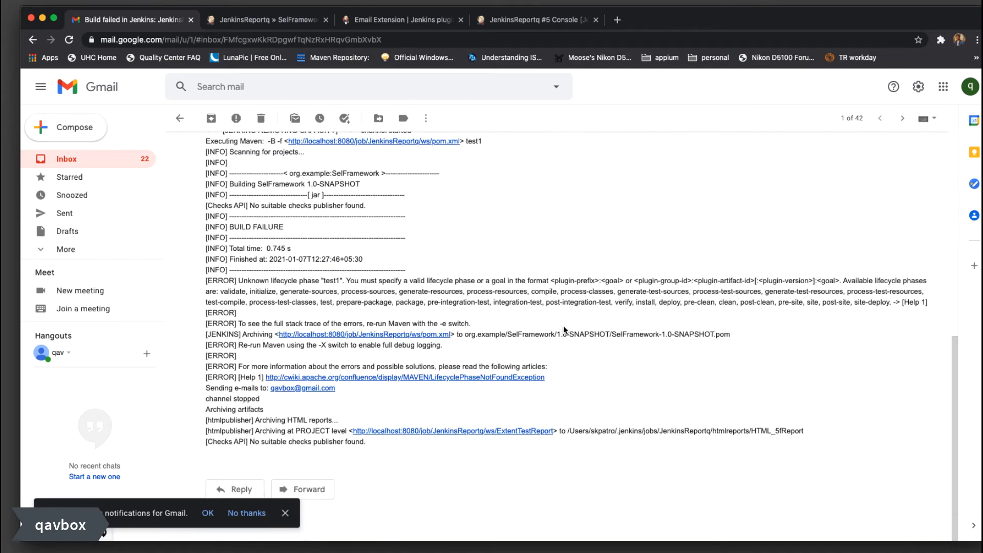
scroll(564, 326, up, 3)
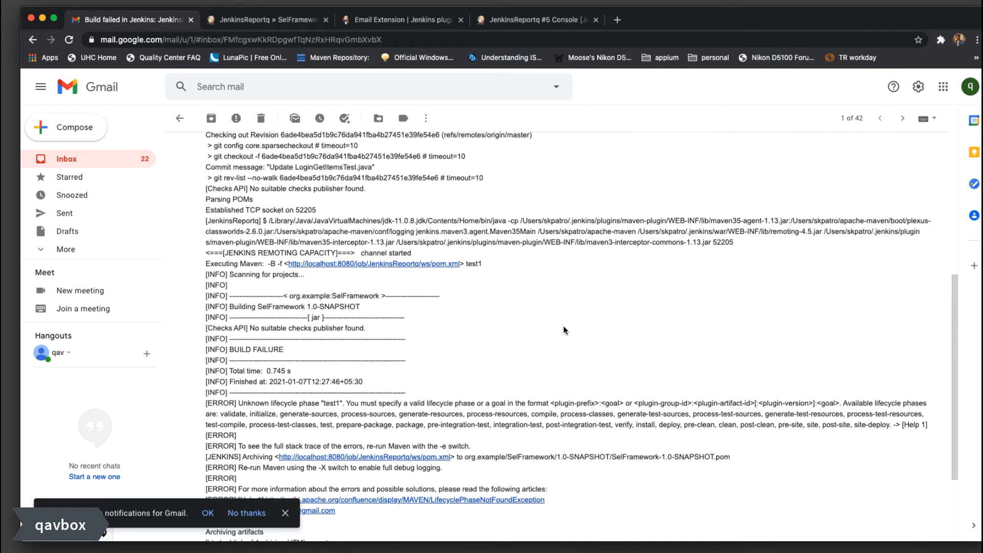
scroll(563, 326, down, 3)
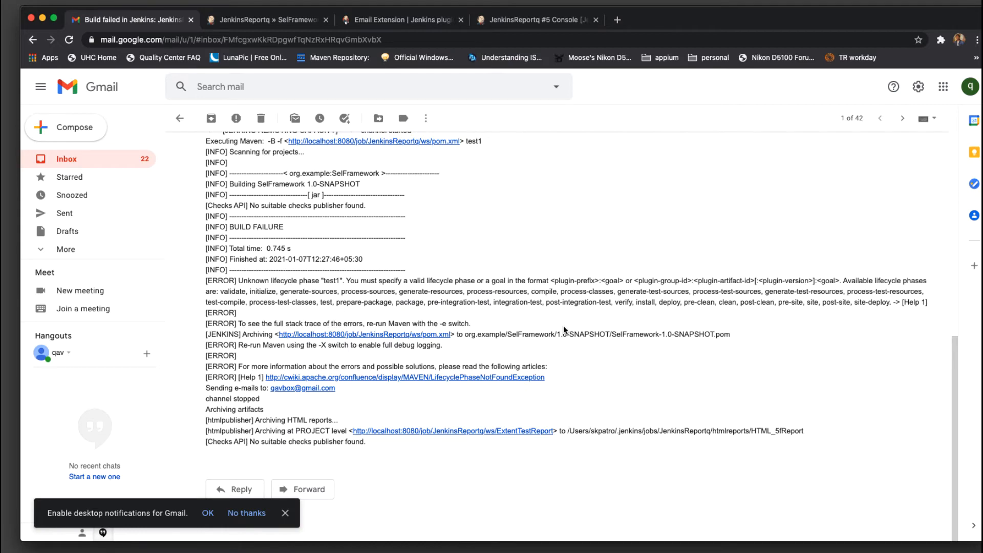
scroll(563, 326, up, 6)
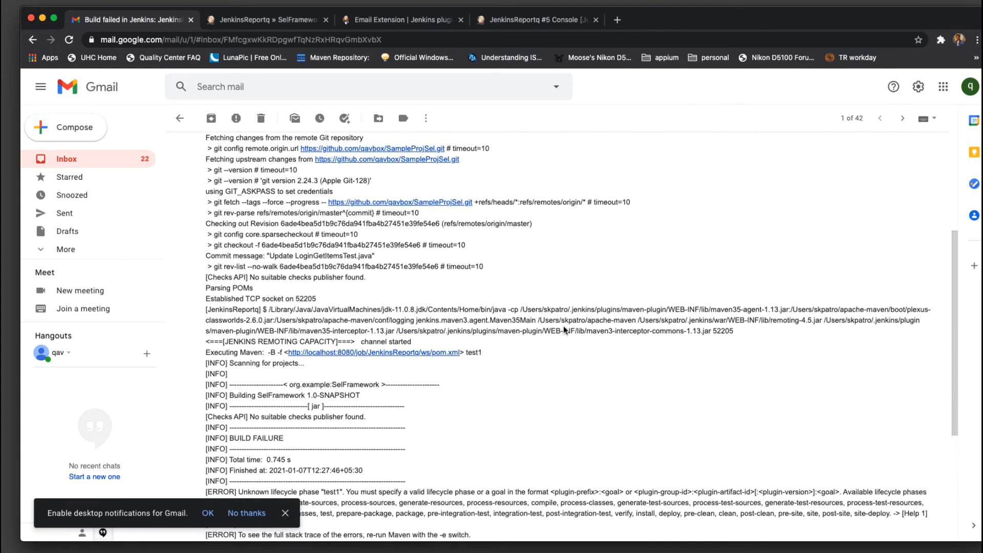
scroll(564, 326, up, 4)
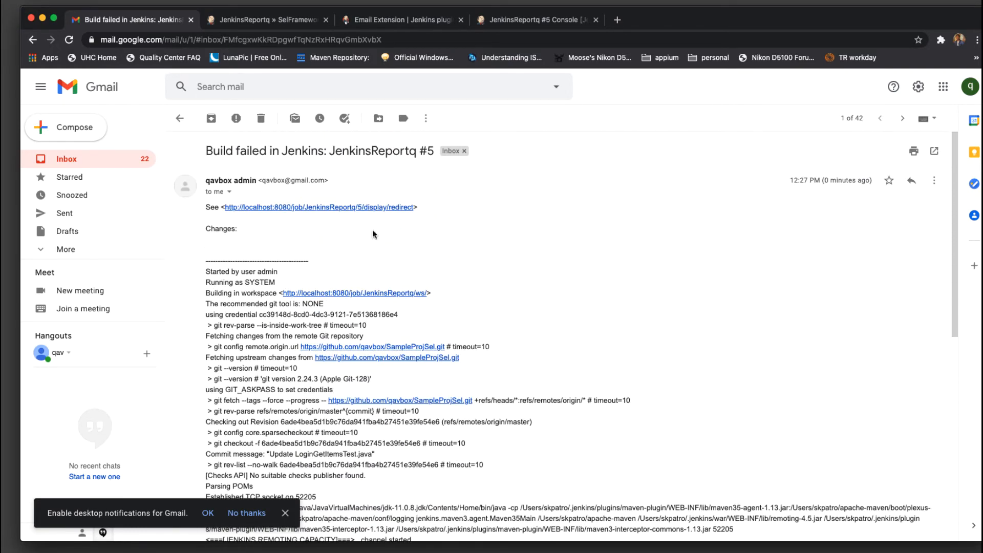
Open the SelFramework #5 failure email, then switch to the SelFramework build console output
click(180, 119)
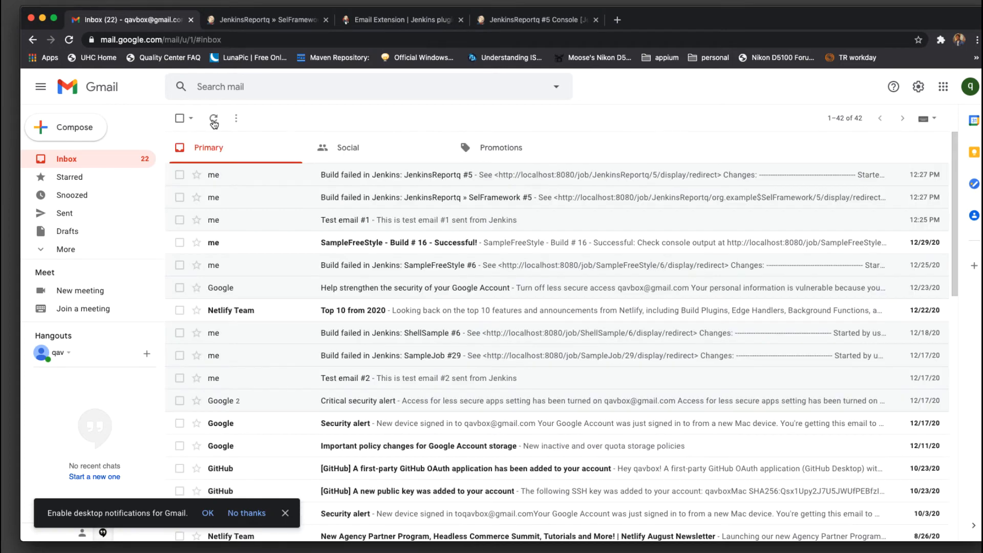
click(449, 199)
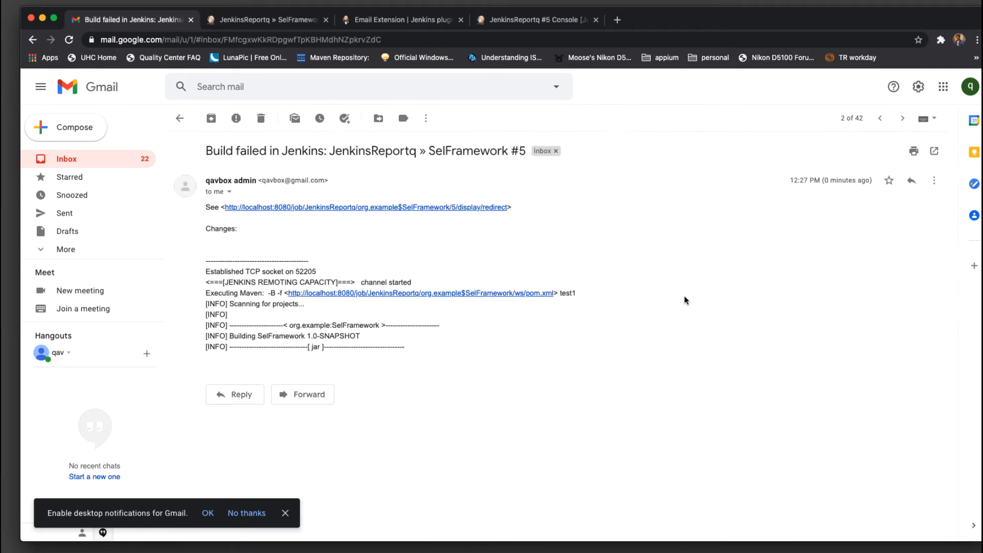
click(542, 20)
click(393, 20)
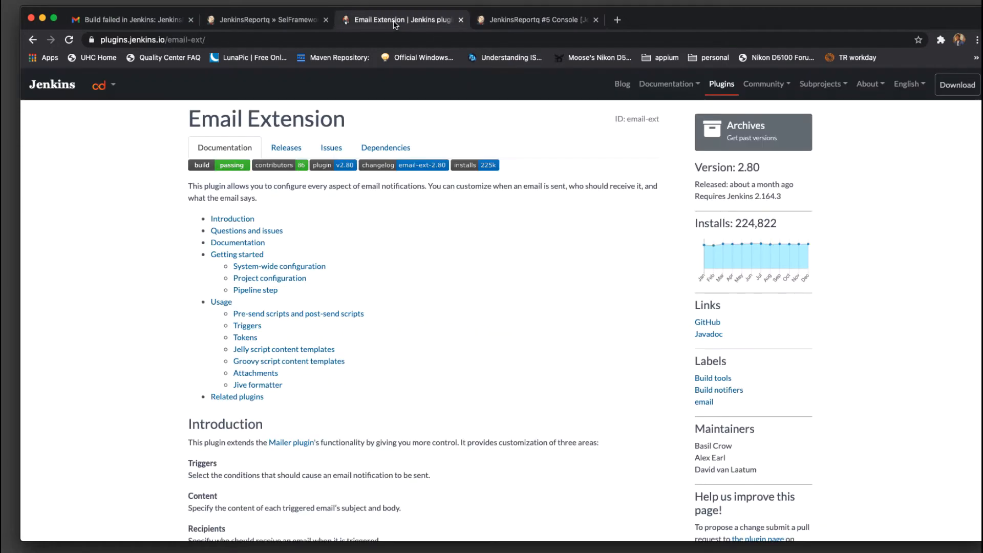
Open the JenkinsReportq configuration and review its settings, including the Maven goal test1
click(246, 19)
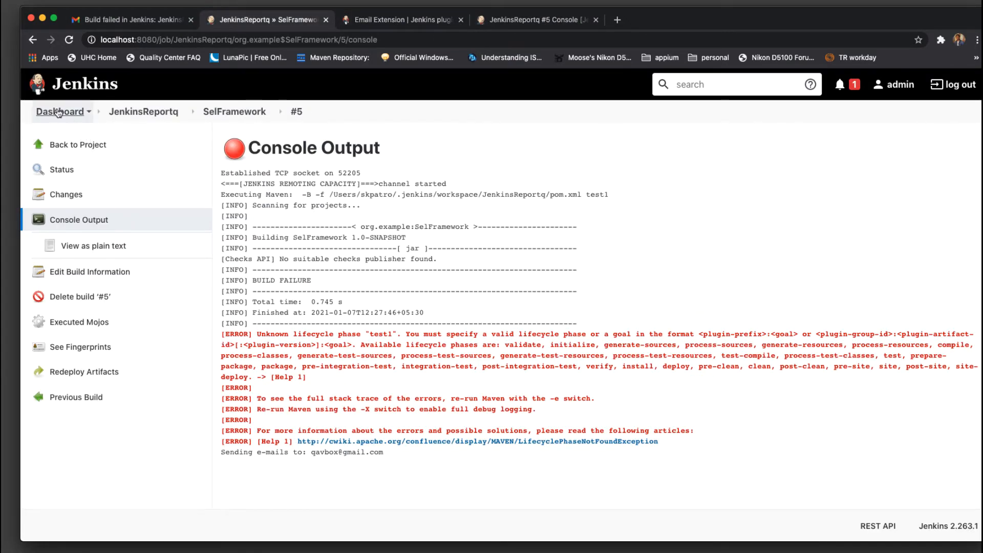
click(143, 112)
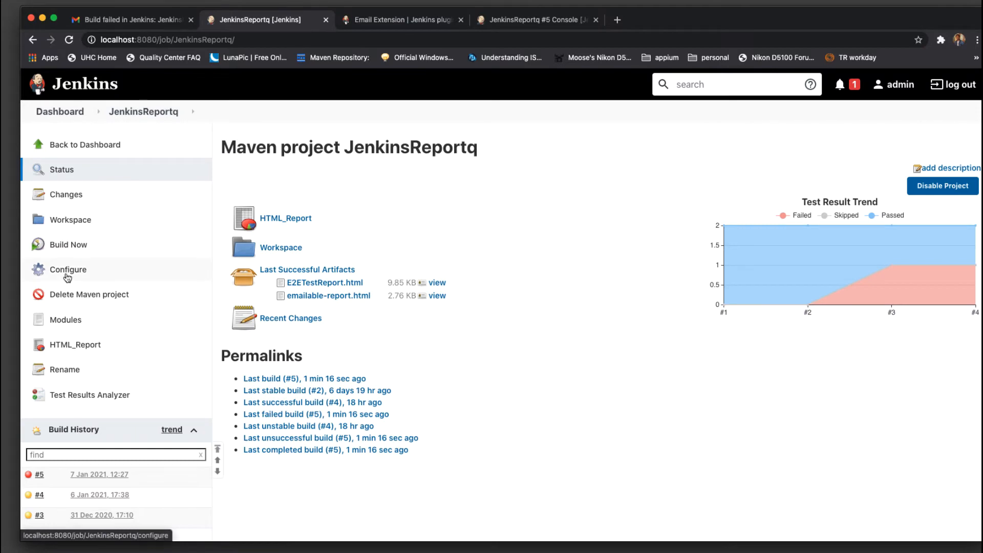
click(67, 272)
scroll(563, 346, down, 15)
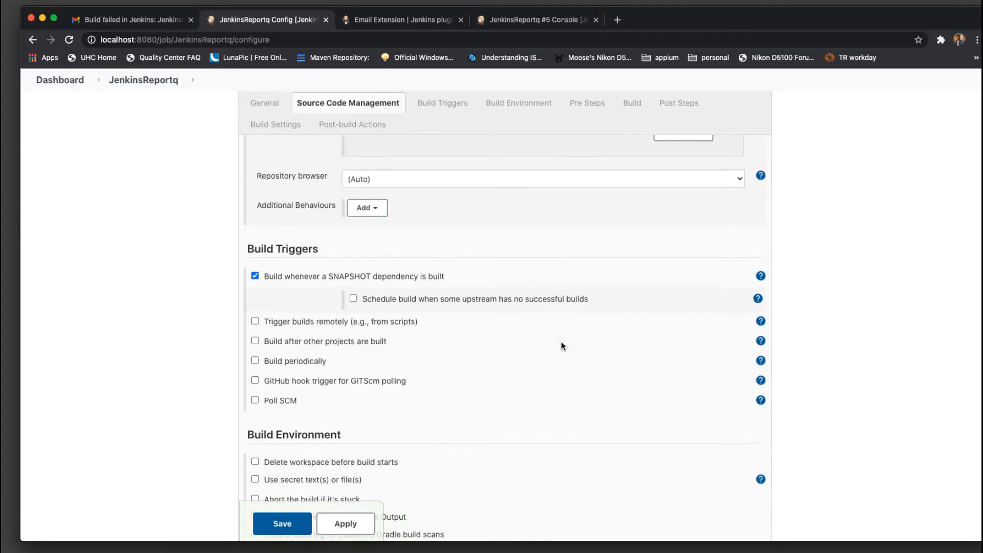
scroll(563, 347, down, 5)
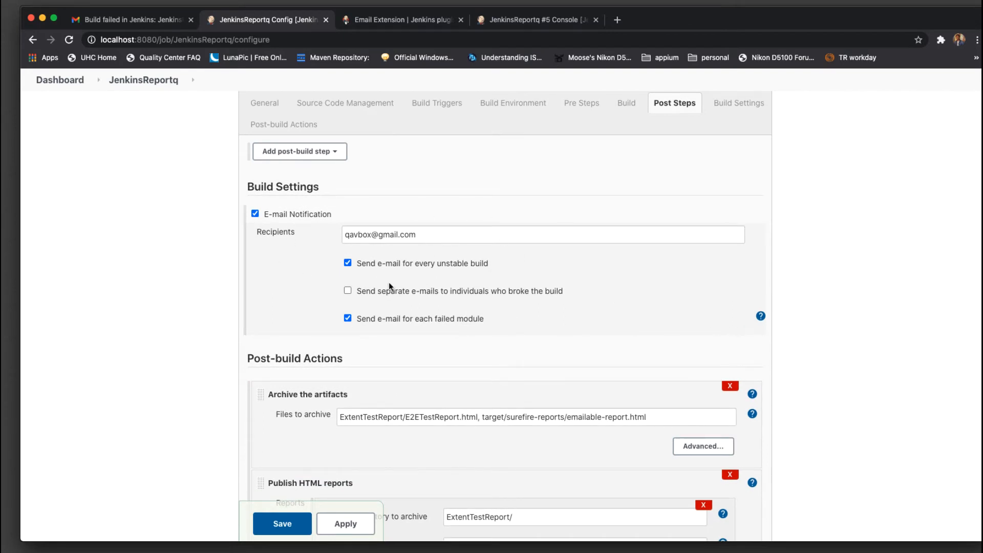
scroll(389, 282, up, 5)
click(393, 264)
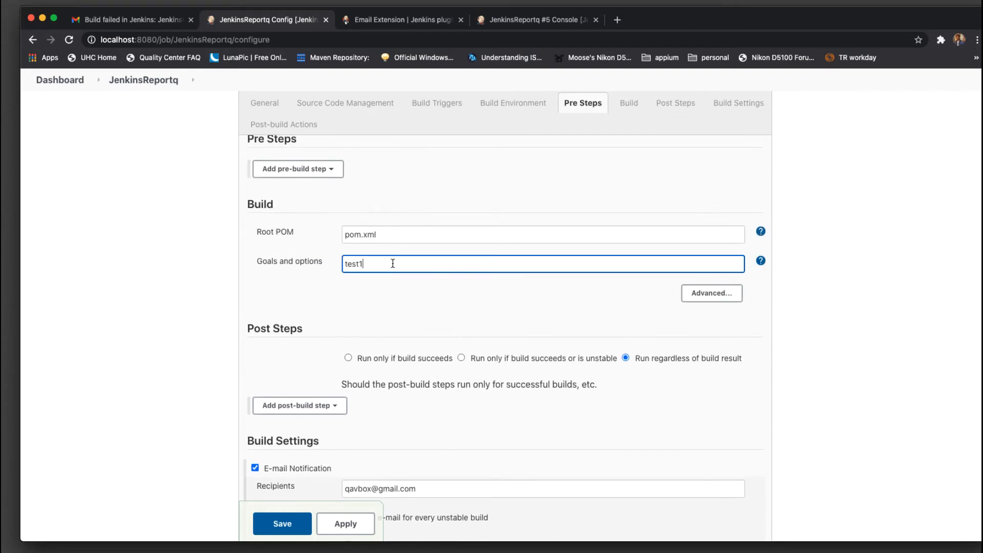
scroll(479, 362, down, 4)
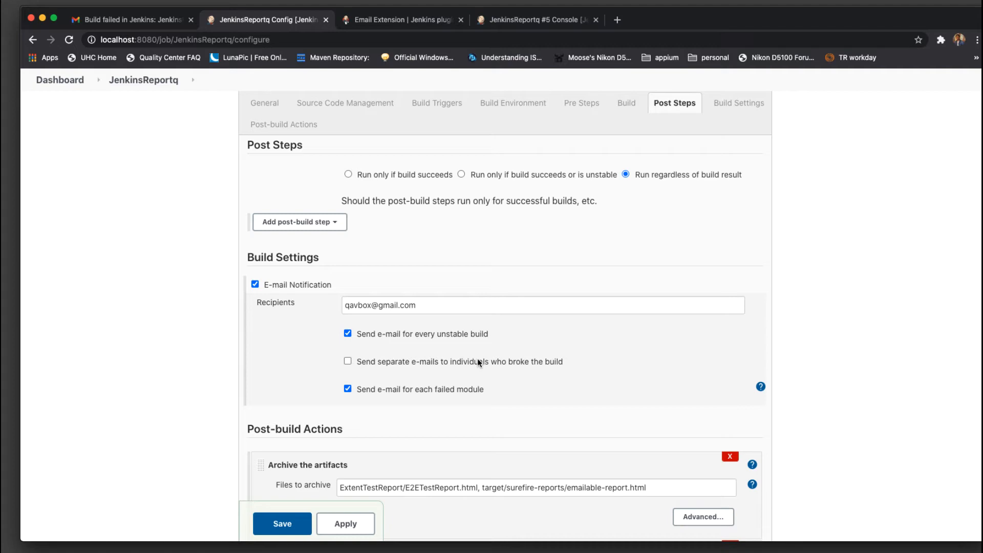
Recheck the failure email, then save the JenkinsReportq configuration and view the Email Extension docs
click(118, 20)
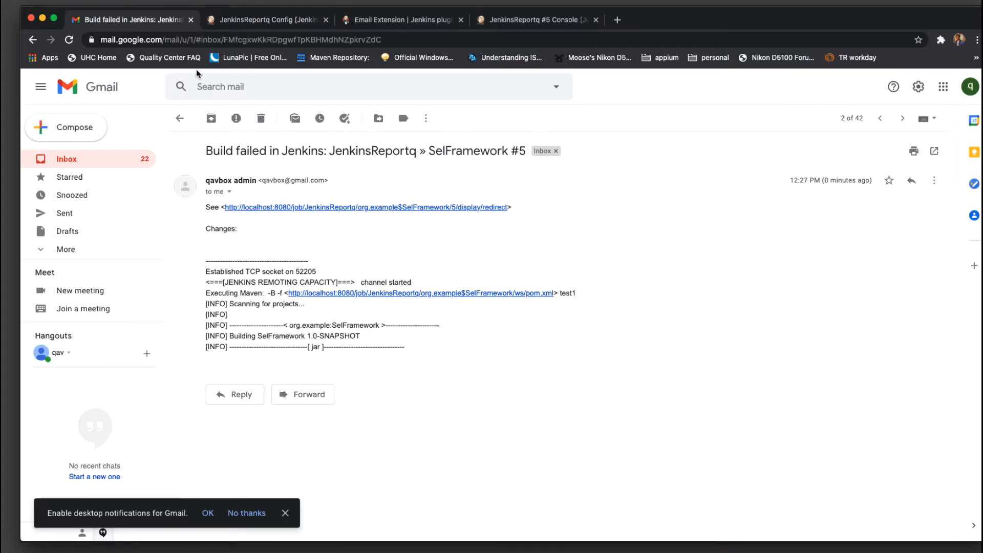
click(180, 119)
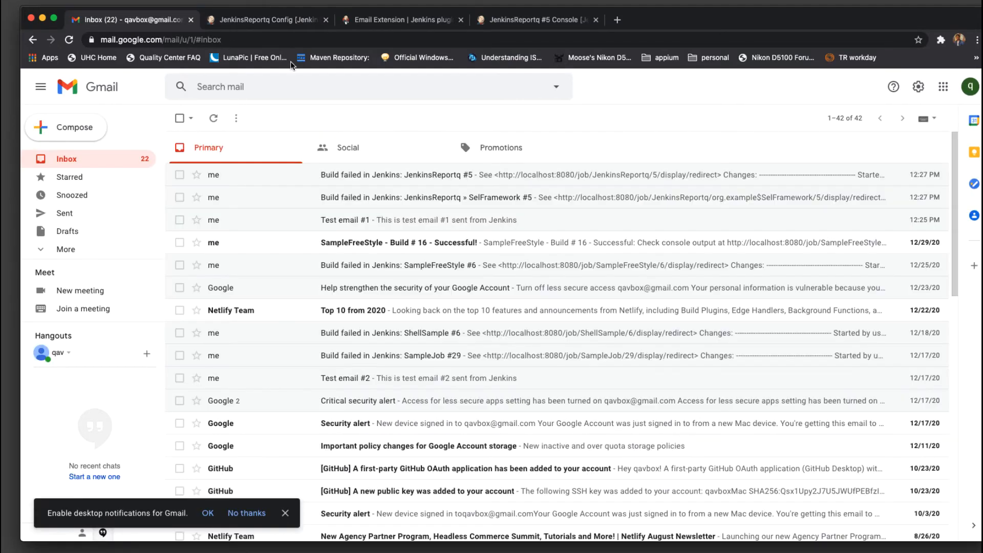
click(279, 19)
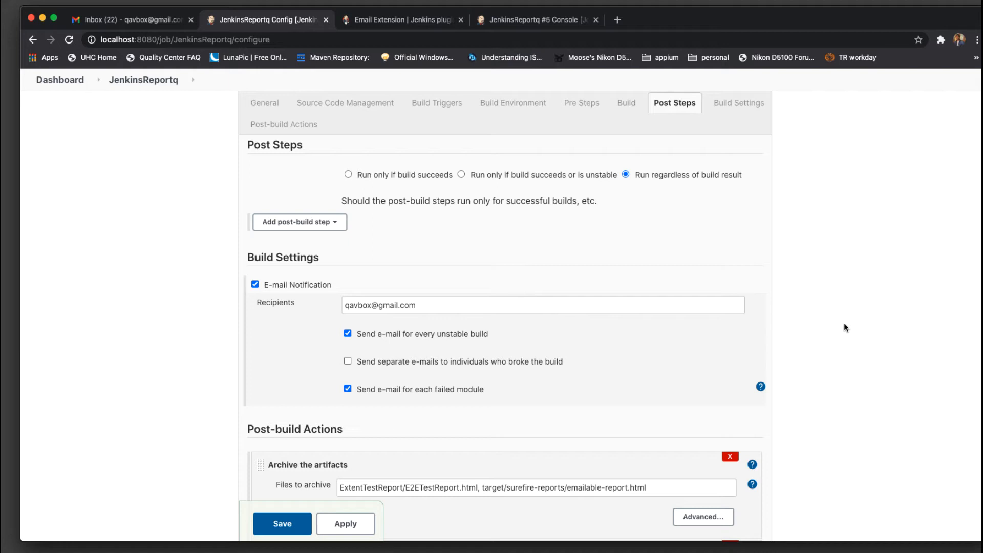
click(283, 523)
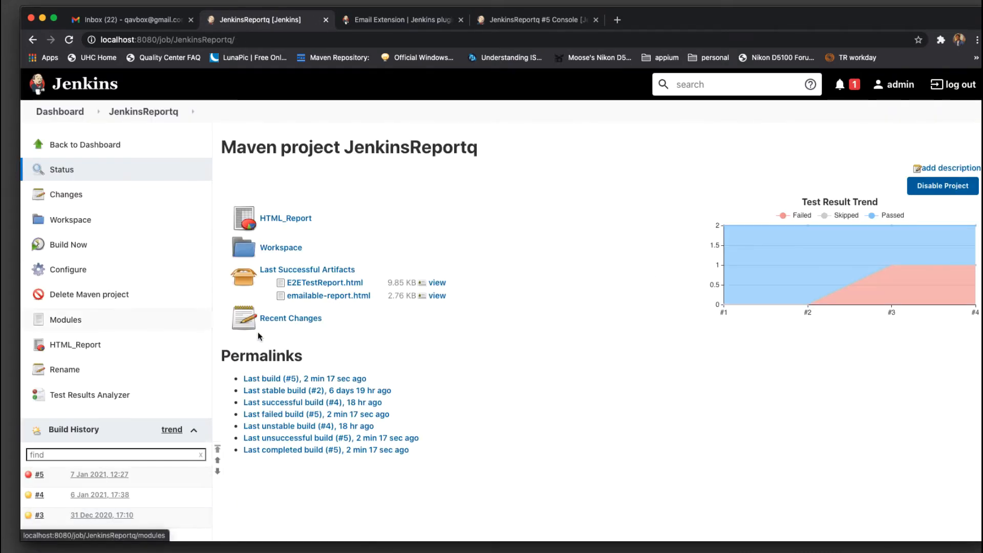
click(381, 24)
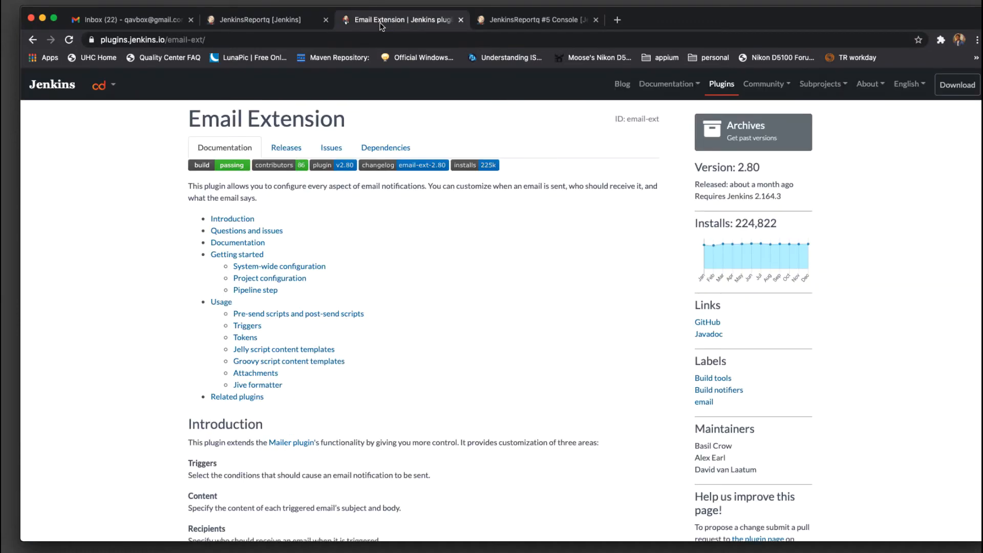
drag(154, 119, 370, 120)
click(372, 119)
scroll(439, 227, down, 5)
scroll(439, 227, up, 3)
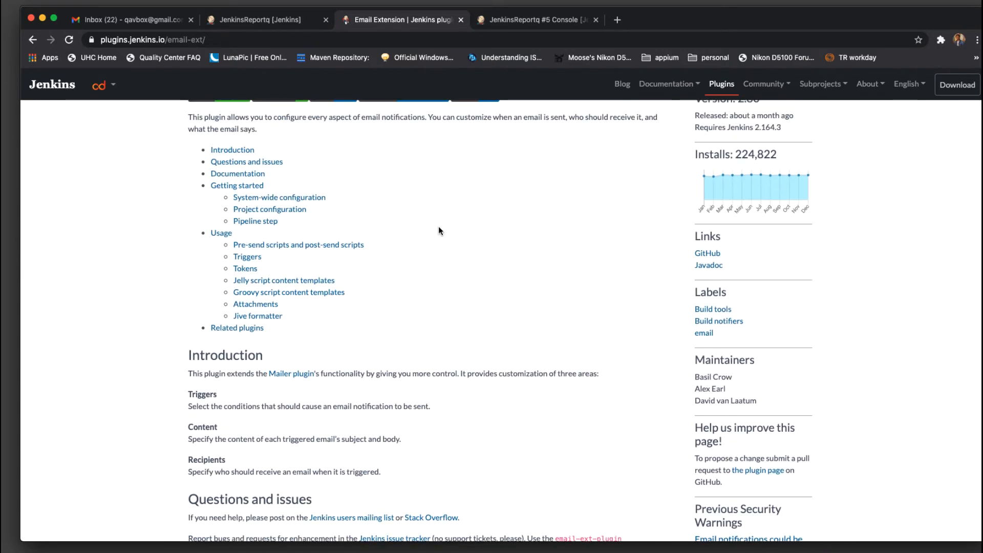
scroll(438, 231, down, 10)
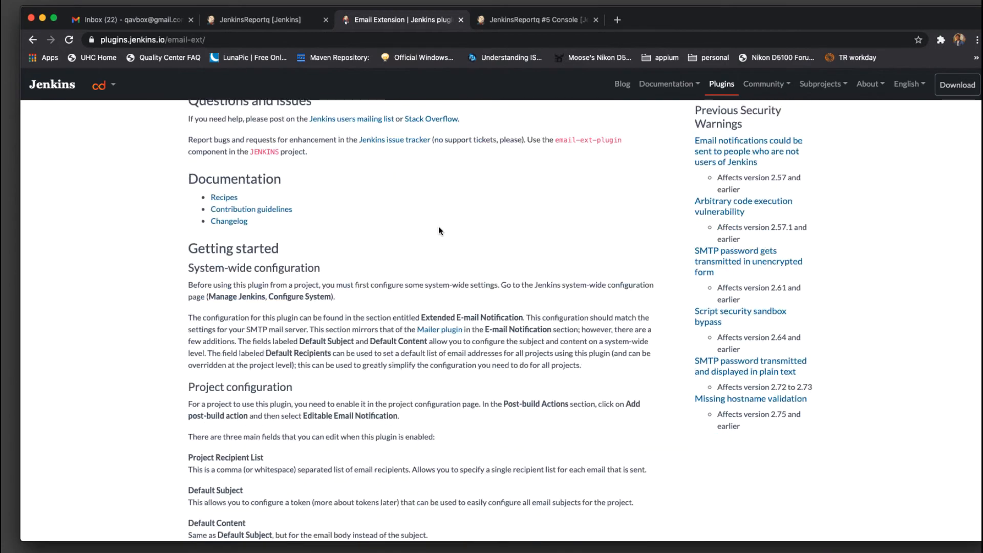
scroll(439, 231, down, 4)
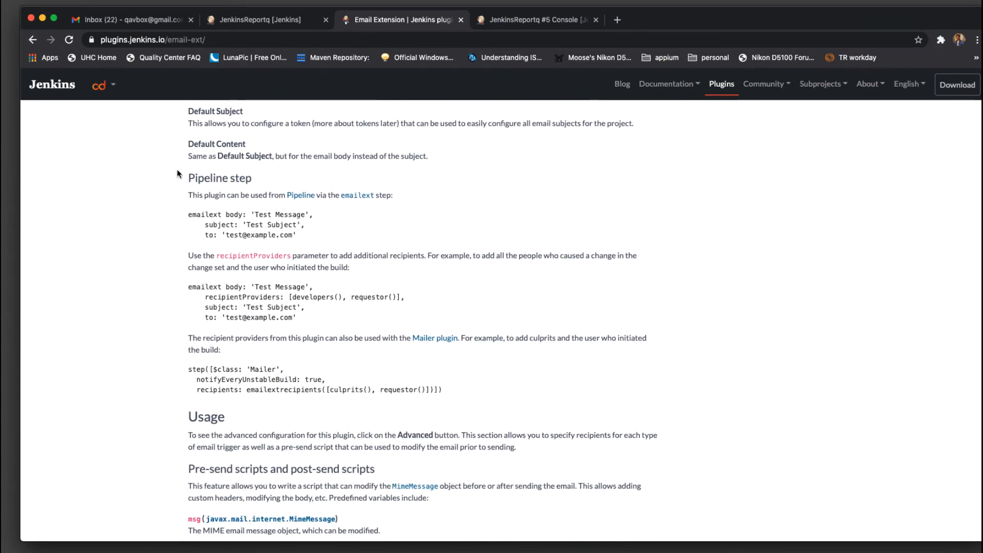
drag(384, 533, 438, 409)
click(459, 386)
drag(190, 178, 500, 392)
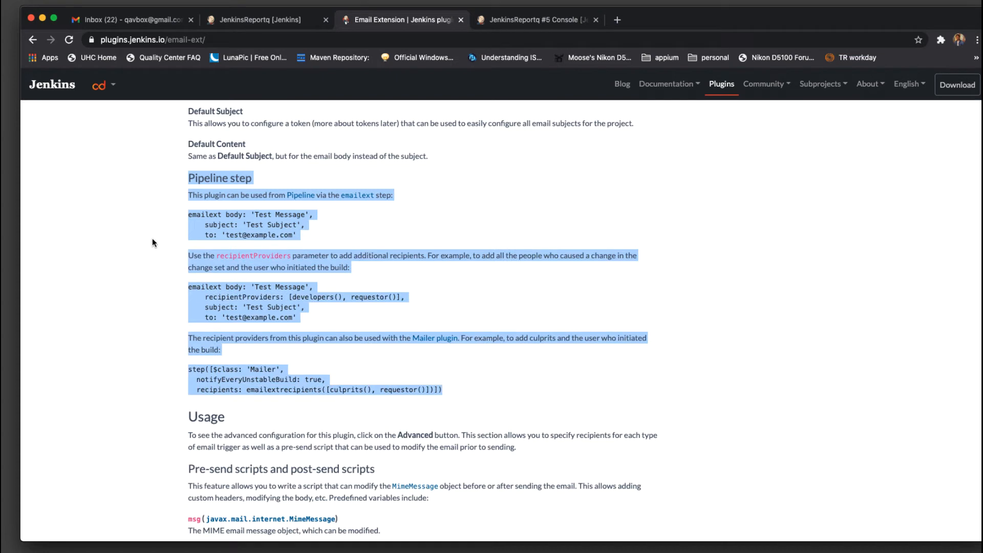
click(480, 306)
drag(191, 310, 334, 309)
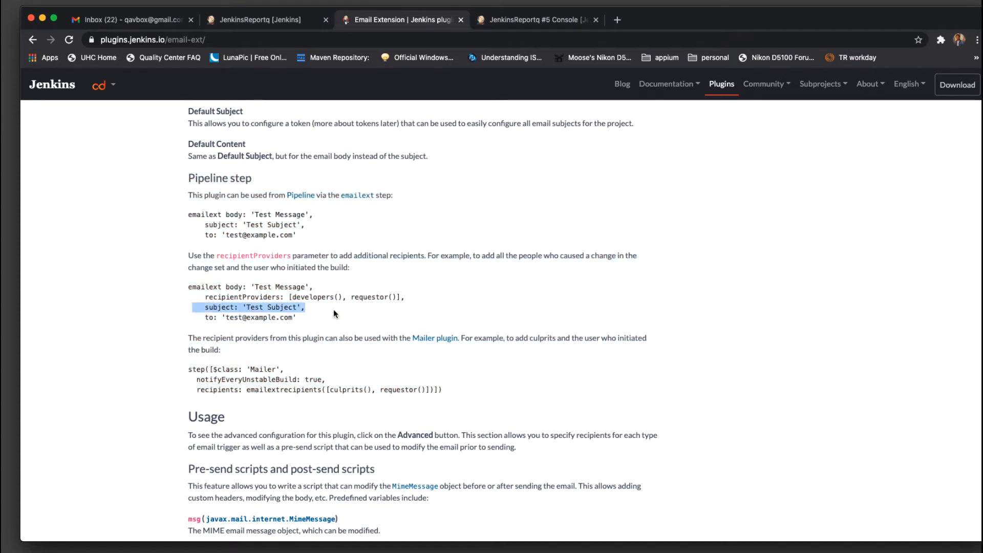
drag(198, 318, 372, 319)
click(430, 316)
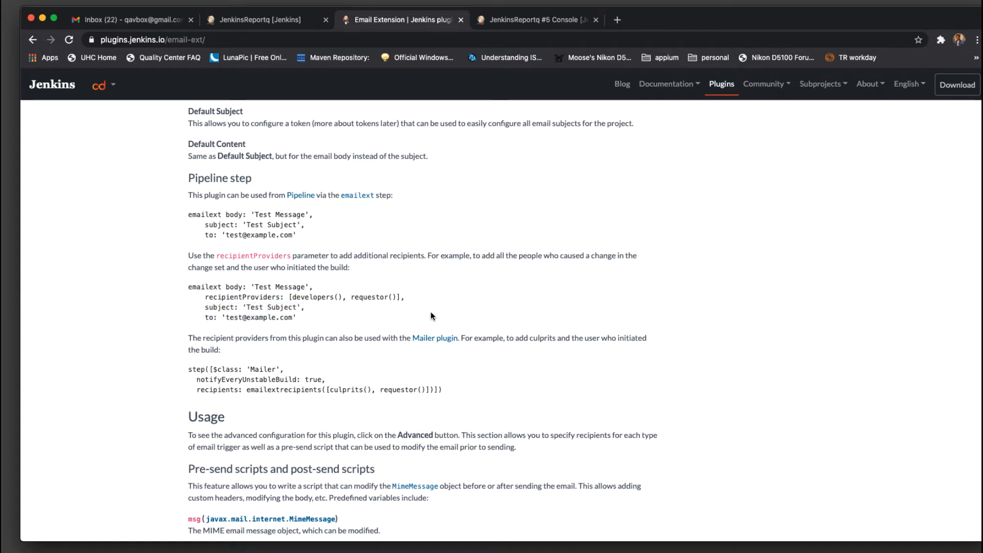
scroll(431, 313, down, 5)
scroll(432, 317, down, 3)
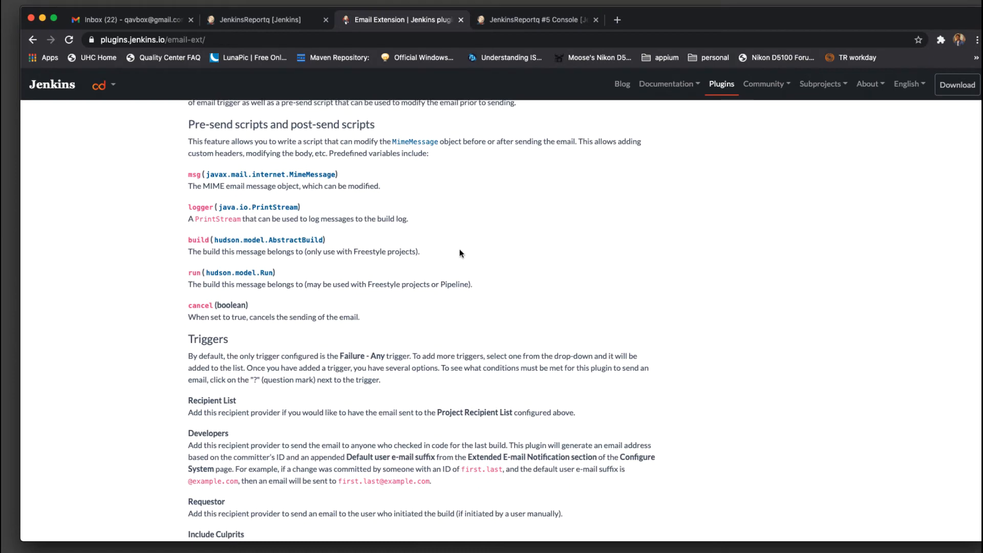
scroll(461, 251, down, 3)
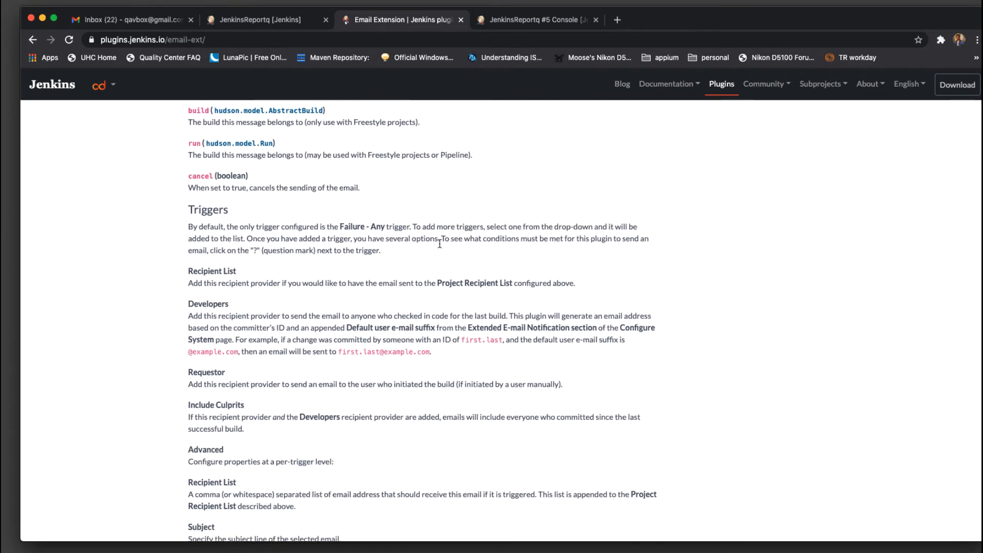
drag(175, 207, 412, 251)
click(416, 253)
scroll(416, 253, down, 2)
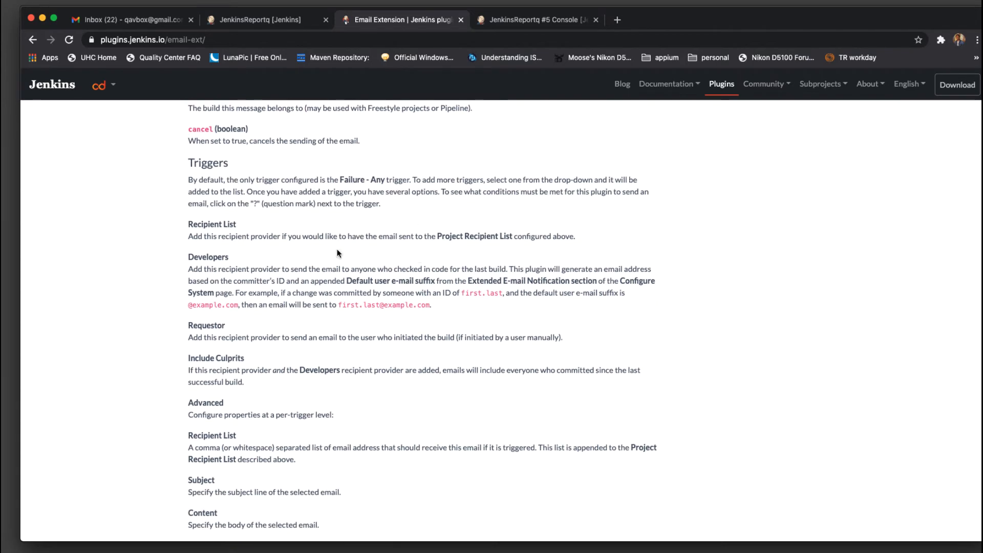
double_click(208, 258)
click(263, 262)
drag(338, 305, 481, 305)
click(481, 306)
scroll(479, 309, down, 5)
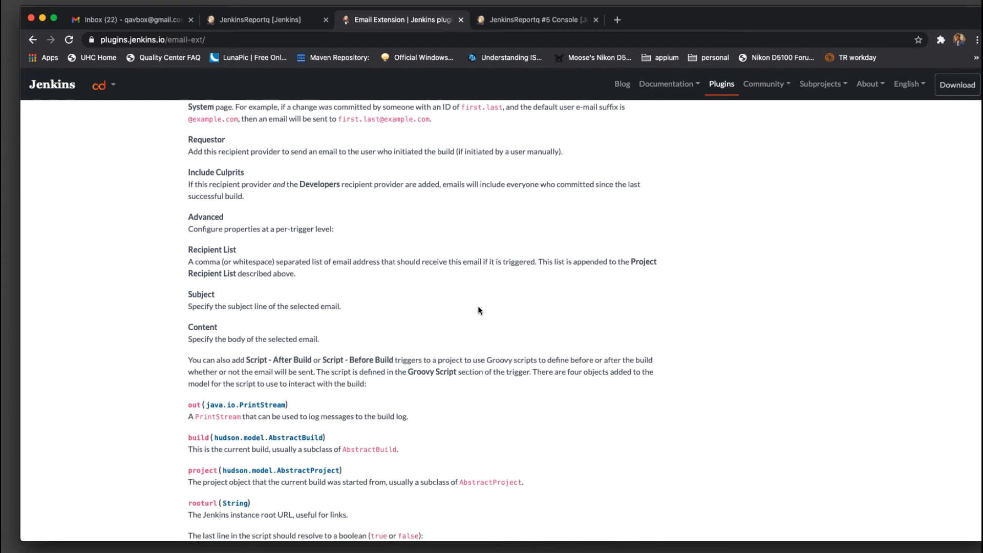
drag(172, 319, 552, 420)
click(519, 398)
scroll(519, 398, down, 4)
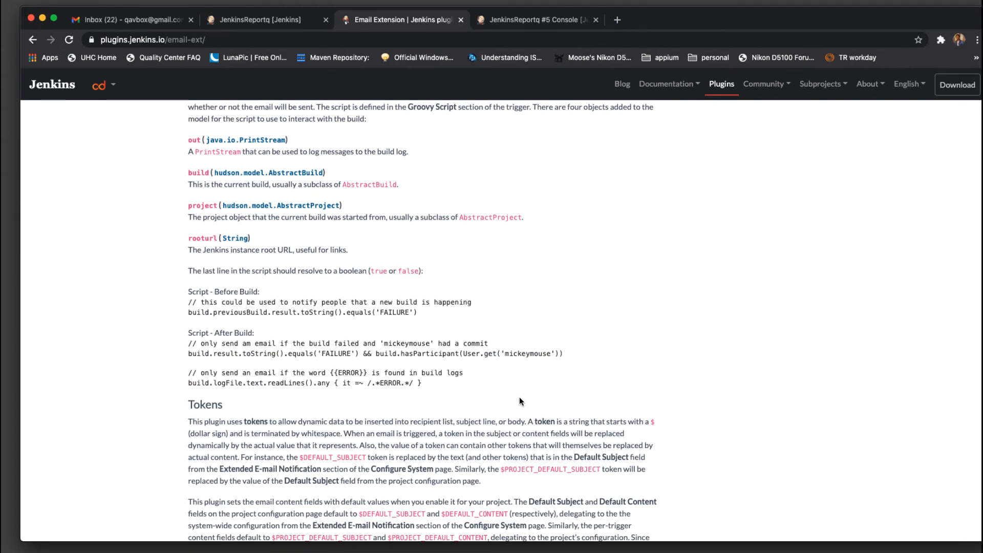
scroll(520, 399, up, 15)
scroll(519, 397, up, 3)
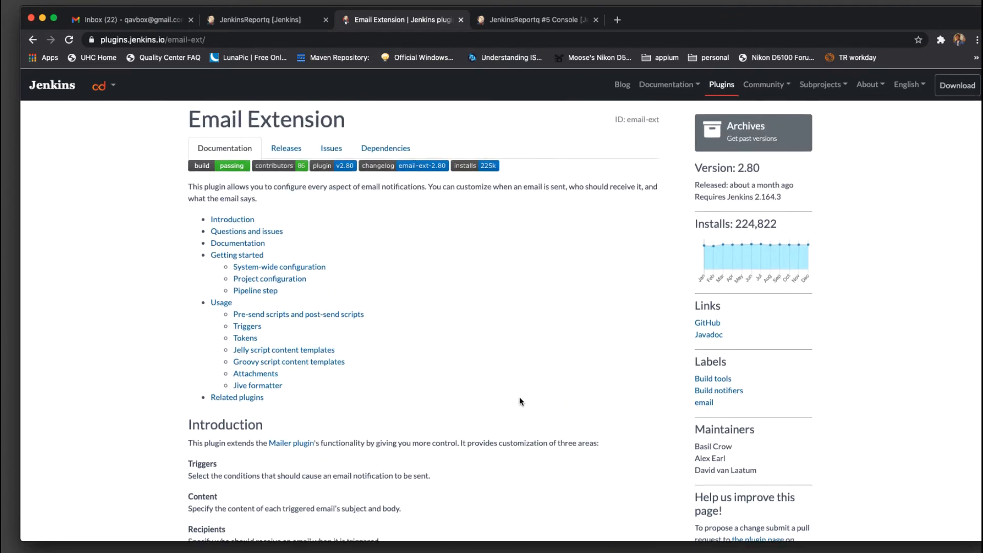
In the Plugin Manager, filter the Installed and Available plugins by 'email' to find Email Extension 2.77
click(241, 21)
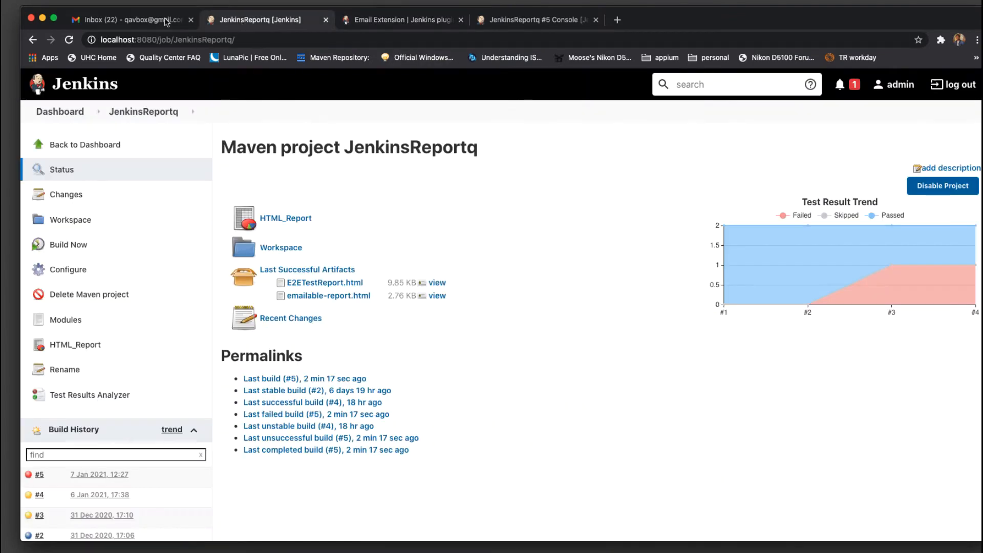
click(71, 114)
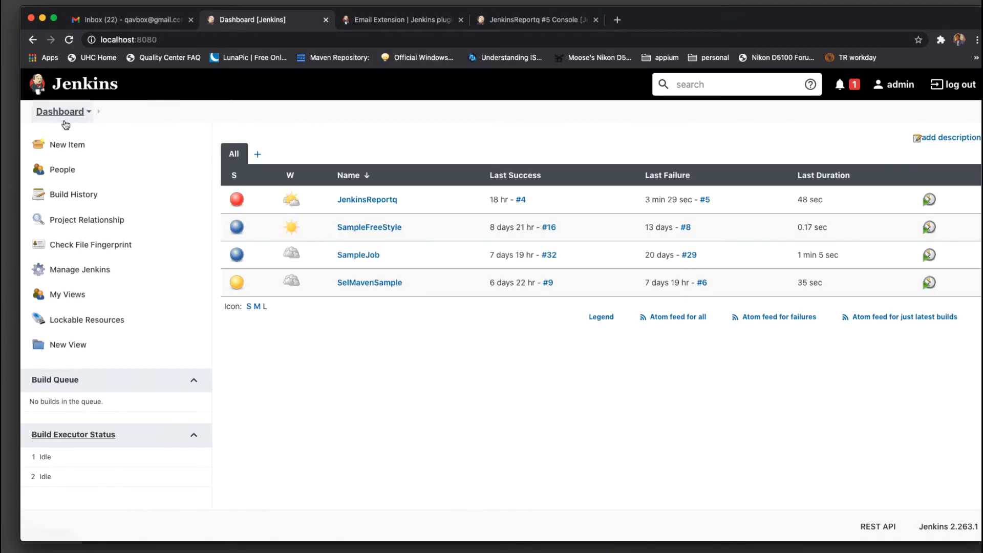
click(81, 271)
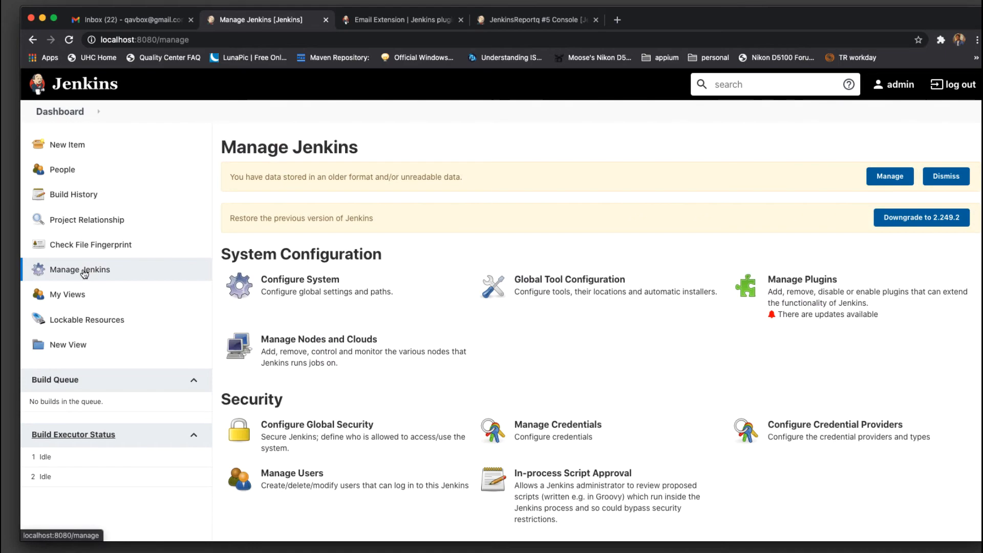
click(842, 284)
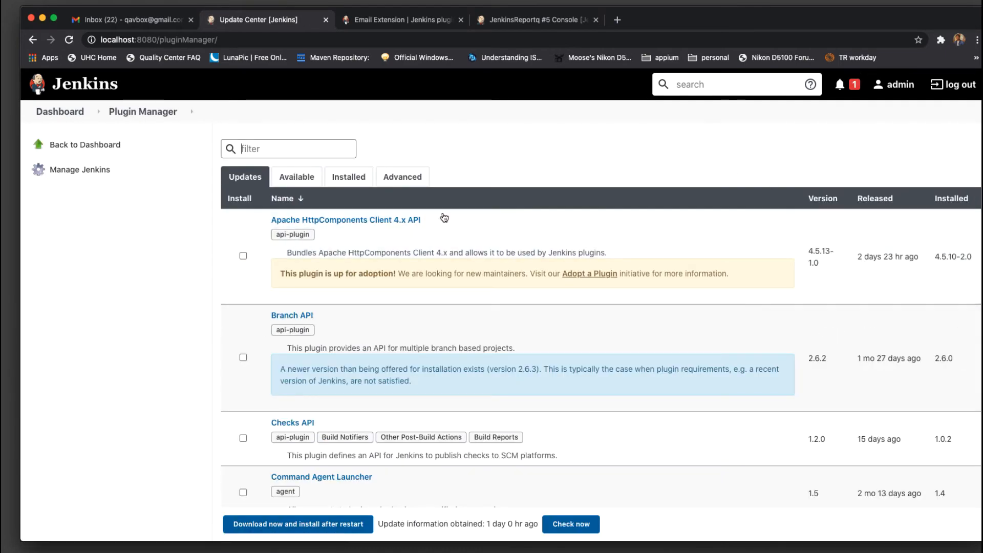
click(349, 177)
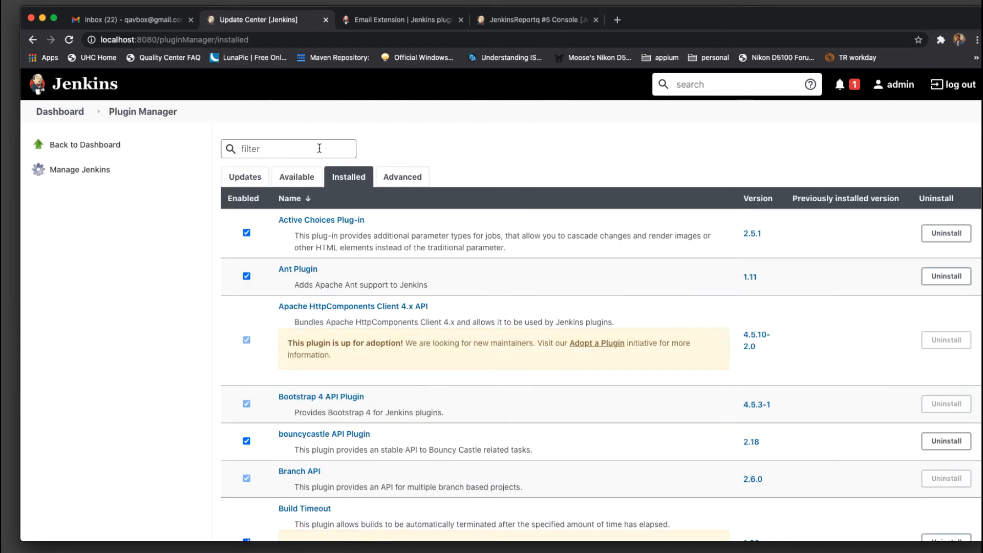
text(email)
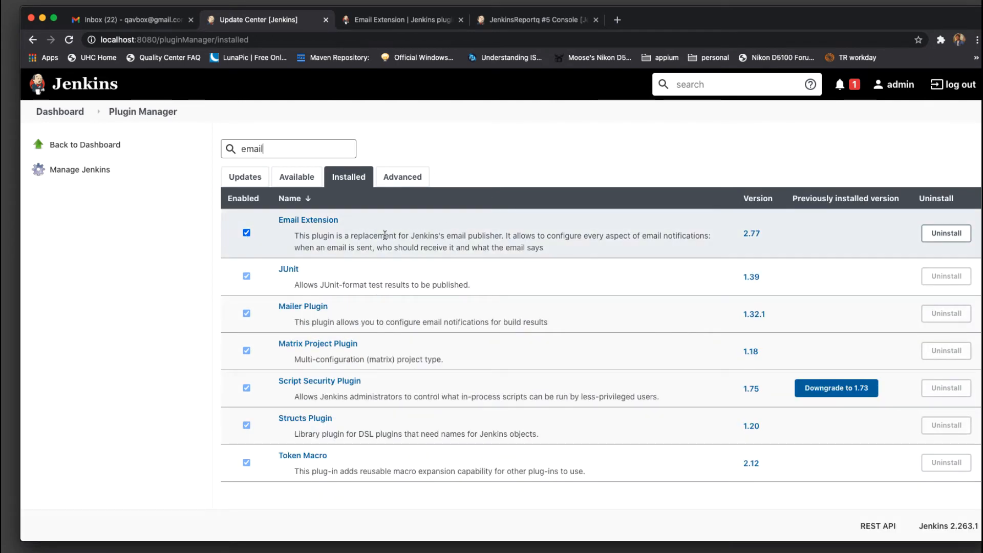
click(302, 180)
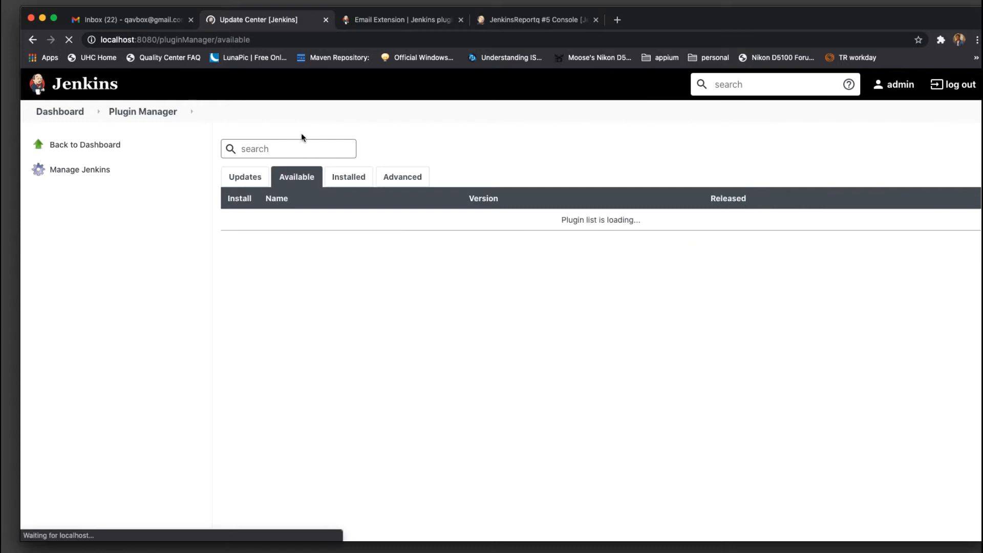
text(email)
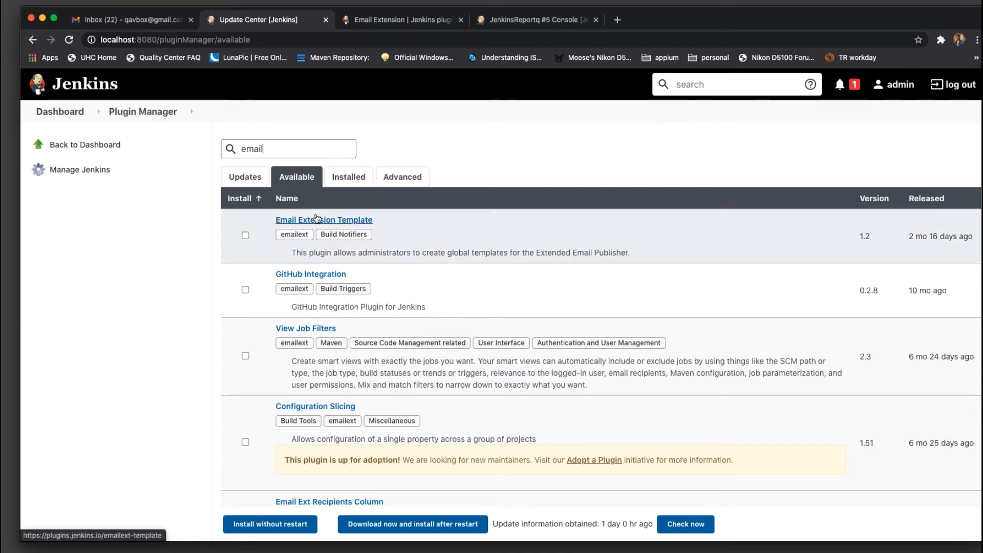
click(344, 182)
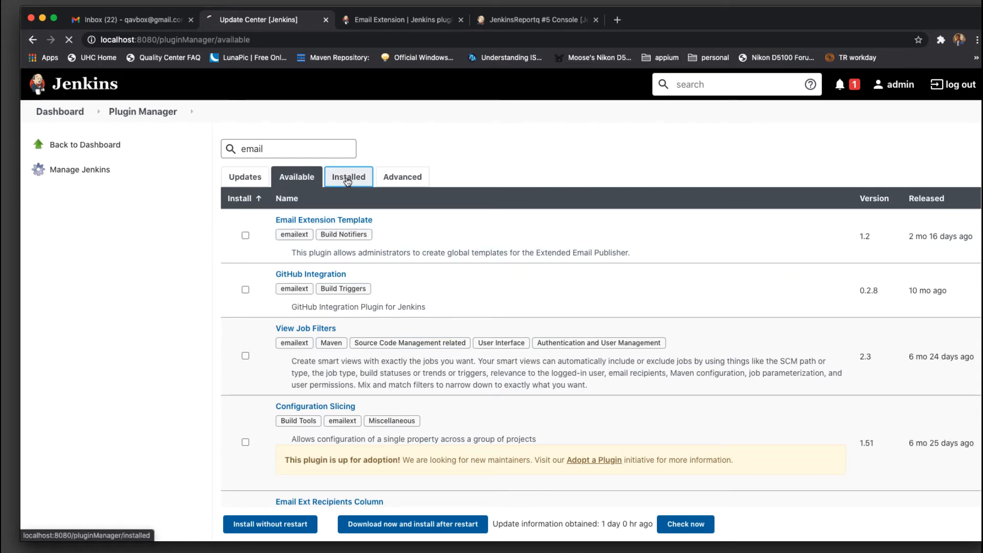
text(email)
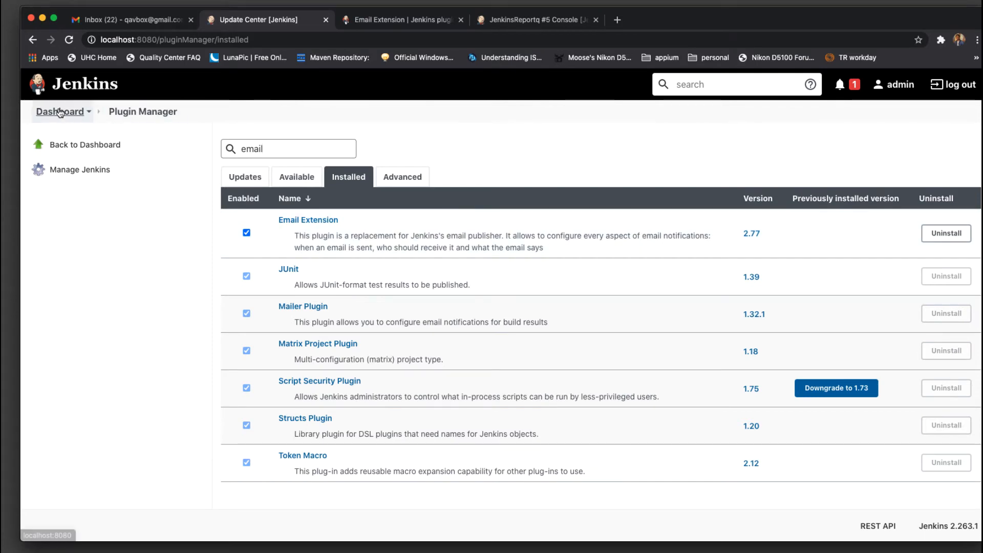
Open Configure System and scroll to the Extended E-mail Notification section
click(60, 112)
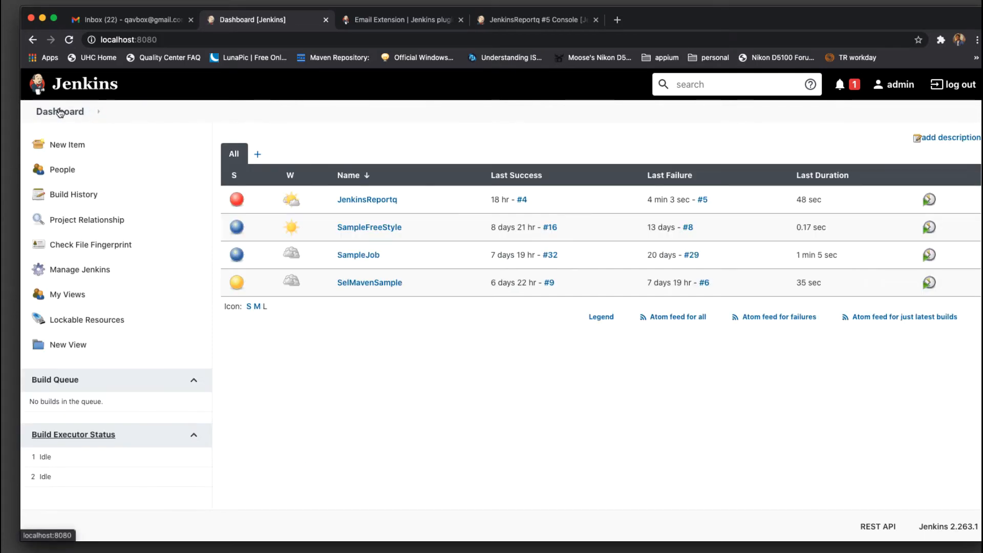
click(114, 274)
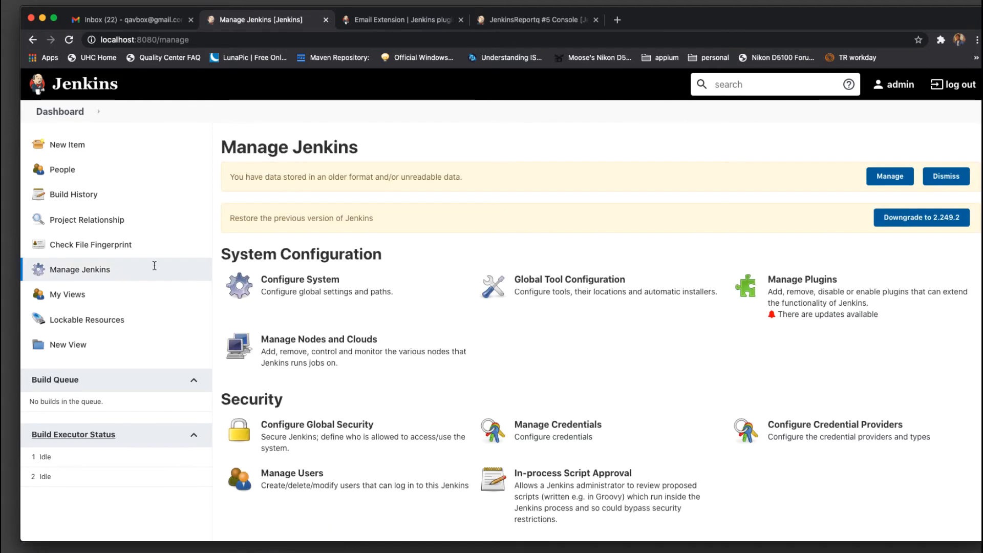
click(350, 293)
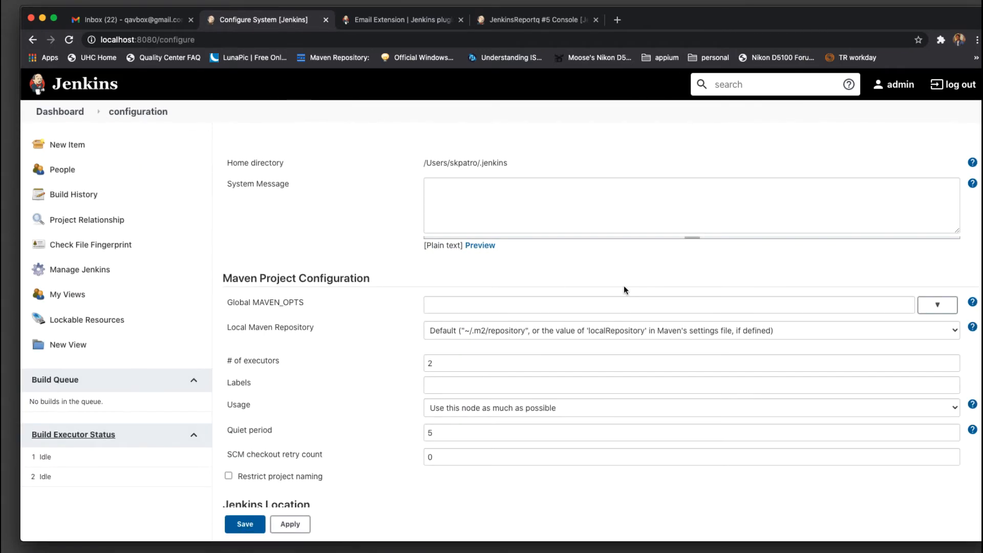
scroll(624, 287, down, 10)
scroll(624, 289, down, 15)
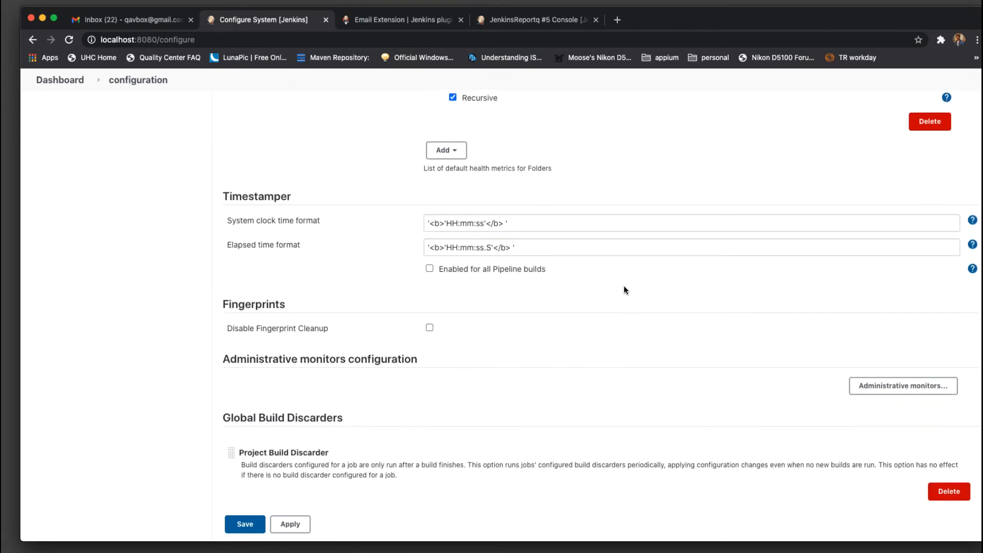
scroll(624, 290, down, 10)
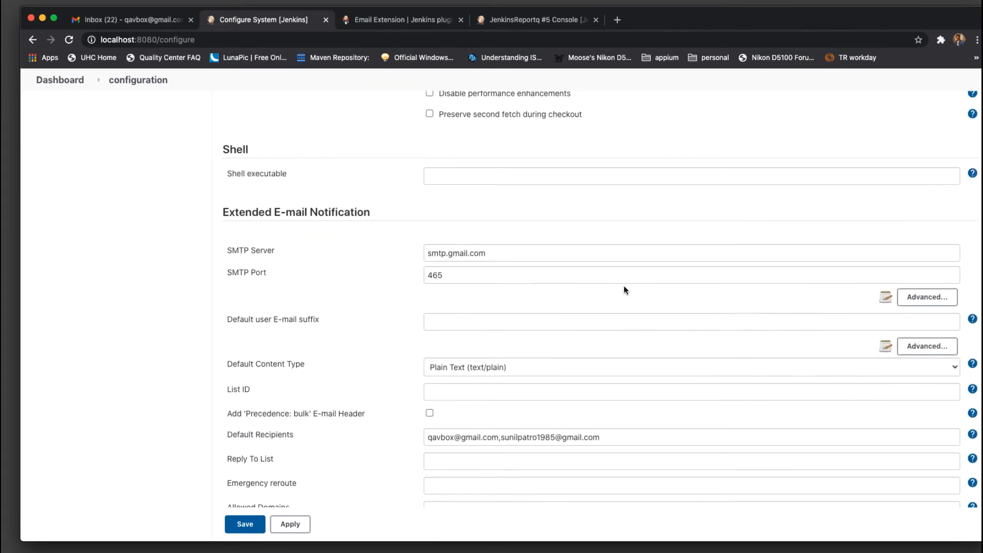
drag(271, 193, 388, 198)
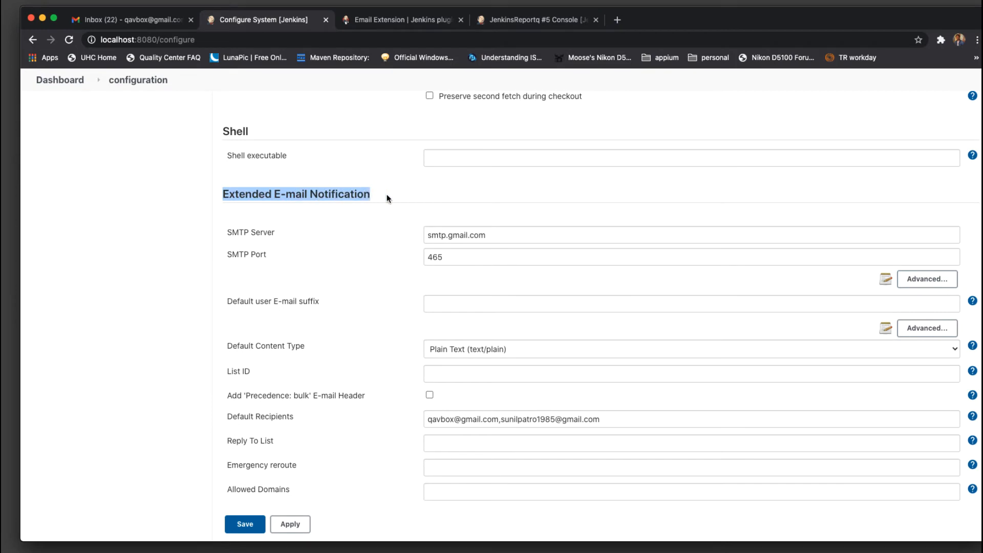
click(387, 198)
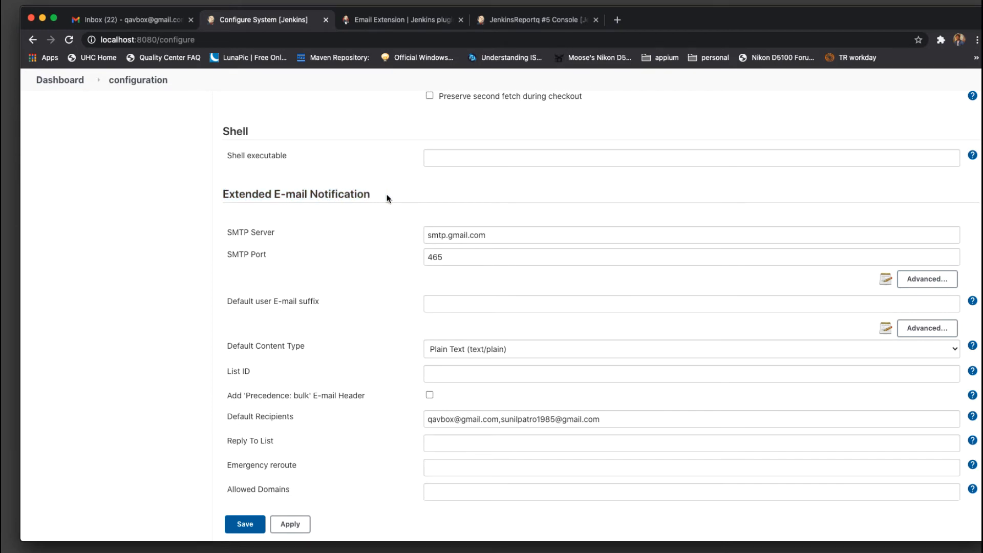
Check the smtp.gmail.com server and port 465, then expand Advanced to show login and SSL settings
scroll(386, 195, down, 2)
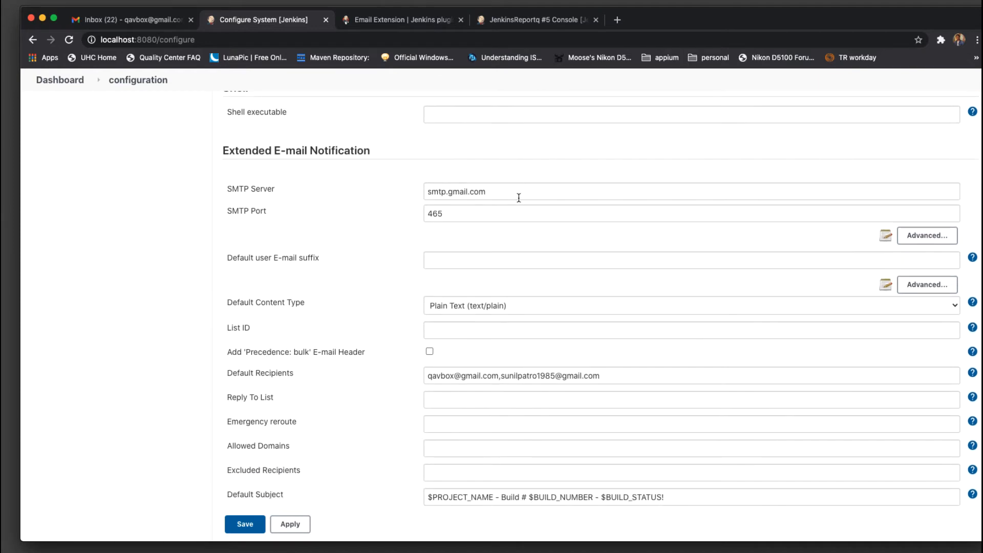
drag(518, 193, 405, 191)
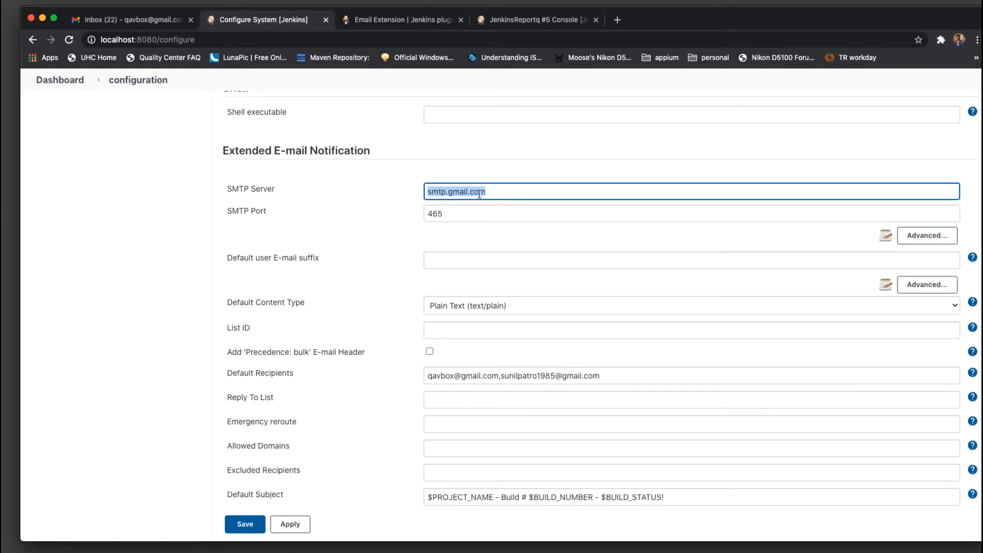
drag(475, 214, 405, 213)
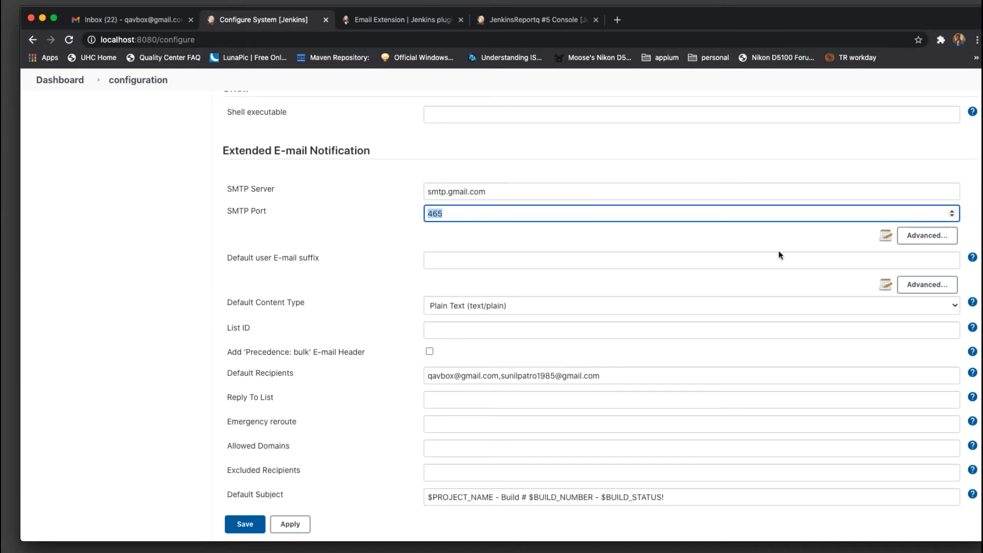
click(927, 236)
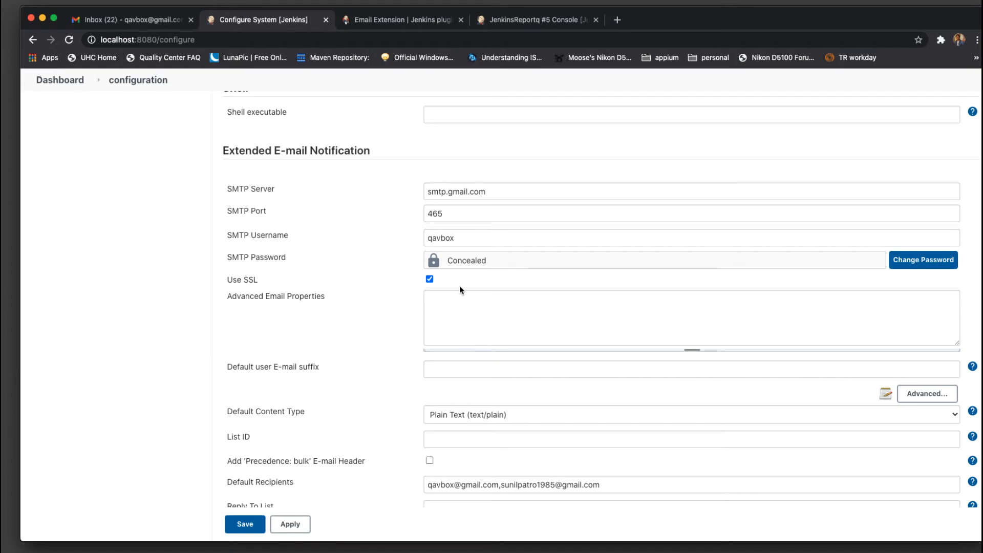
scroll(460, 287, down, 3)
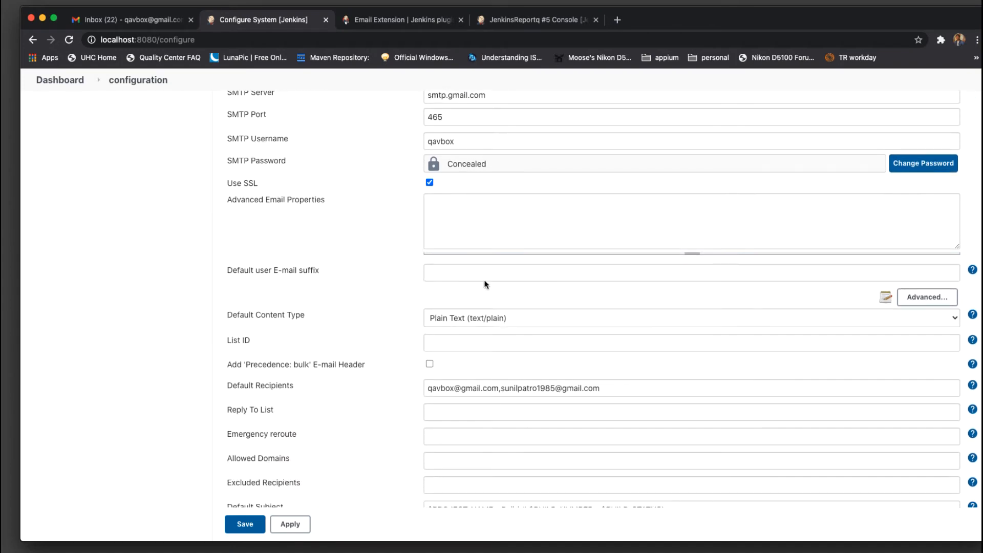
scroll(466, 233, down, 2)
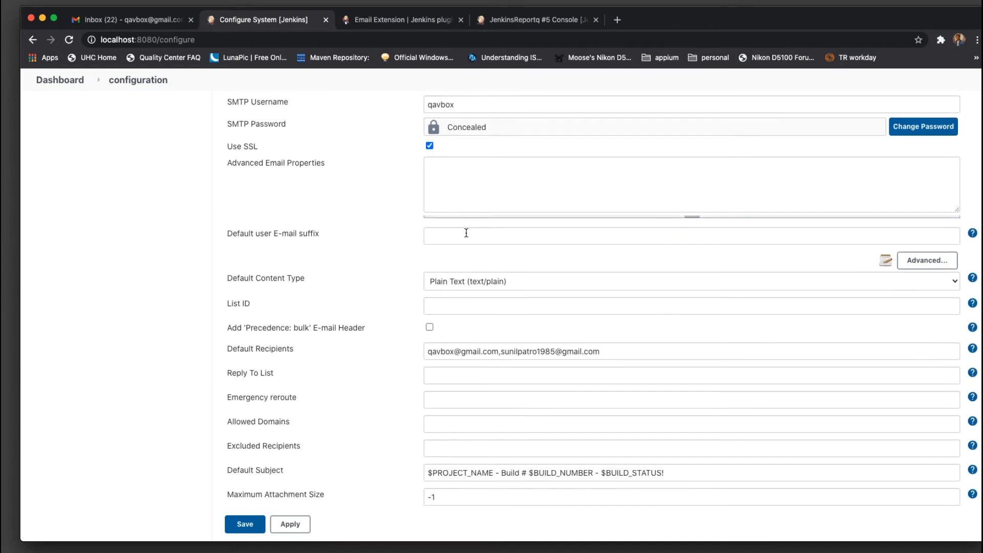
scroll(466, 231, down, 2)
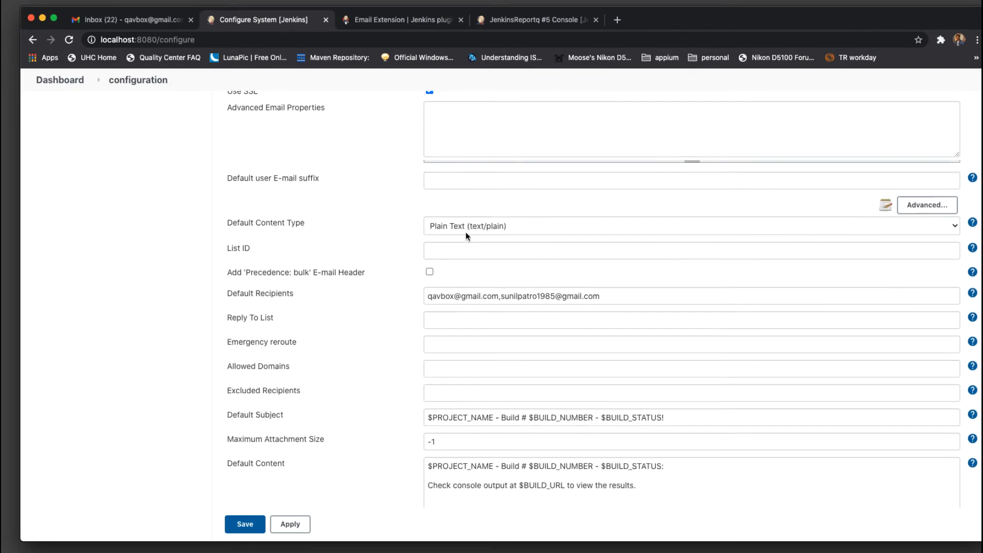
Leave Default Content Type as Plain Text (text/plain) and read its help text
click(450, 223)
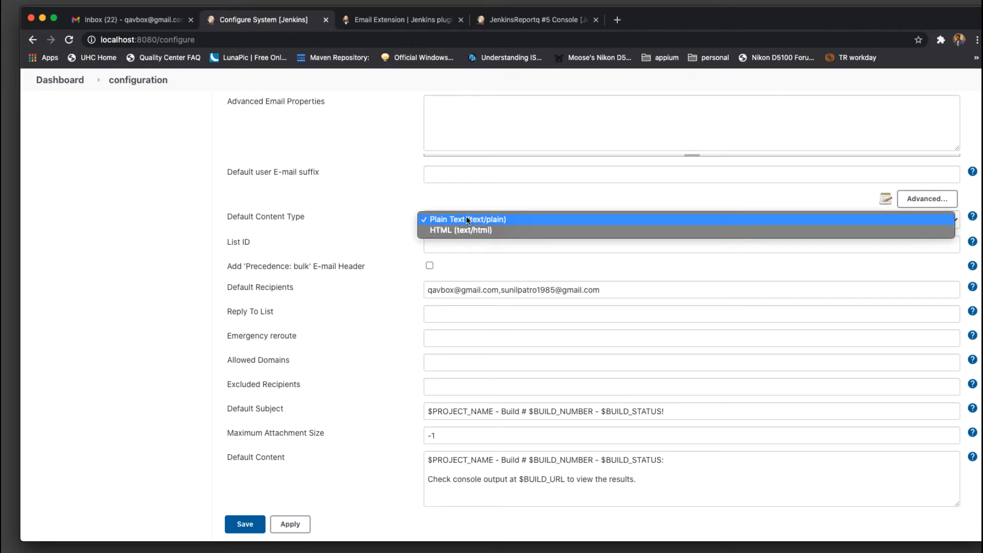
click(466, 220)
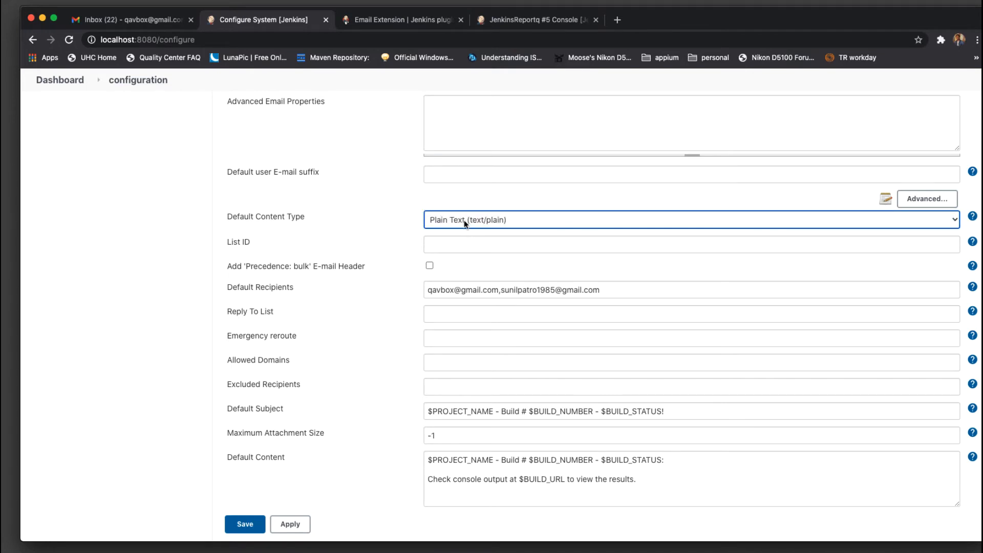
click(465, 220)
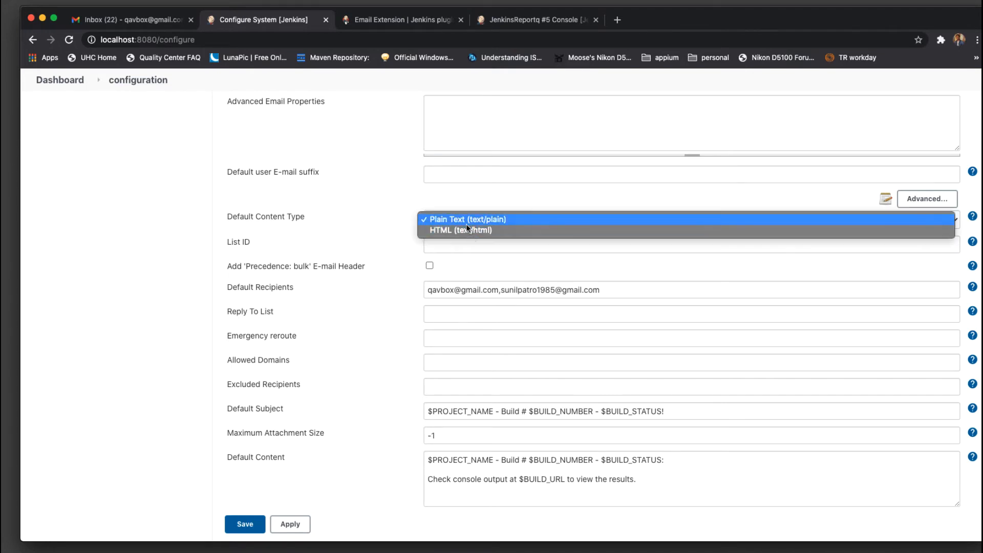
click(502, 195)
click(972, 217)
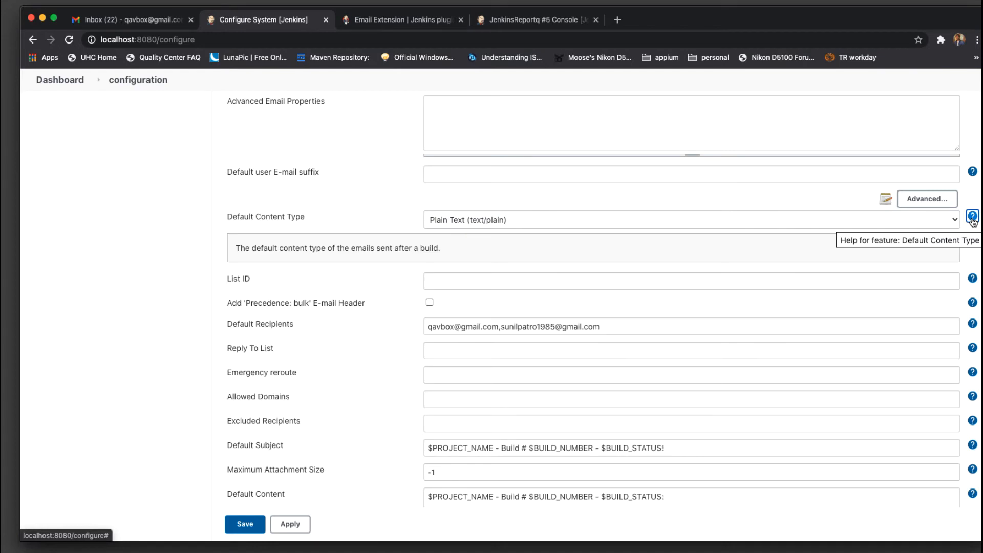
double_click(387, 250)
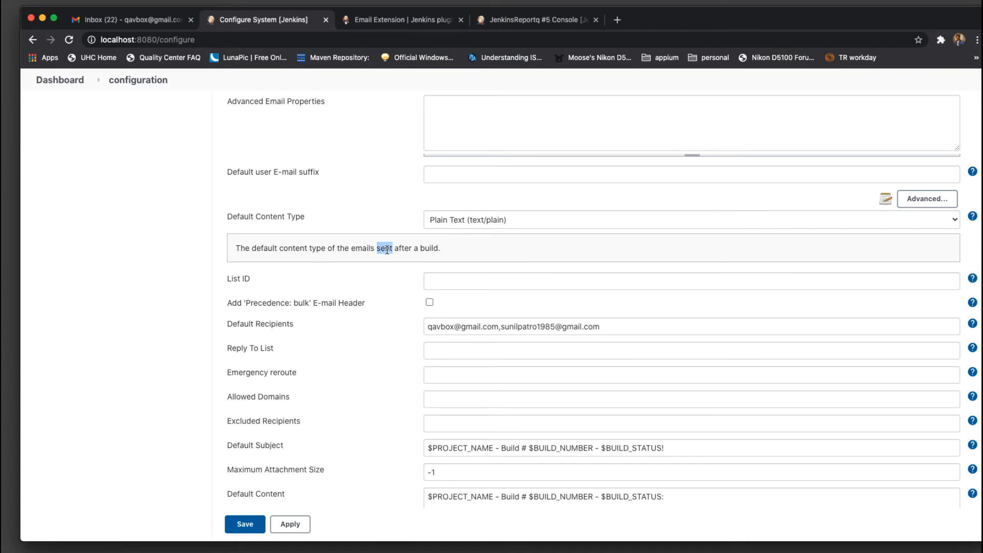
click(387, 250)
triple_click(387, 250)
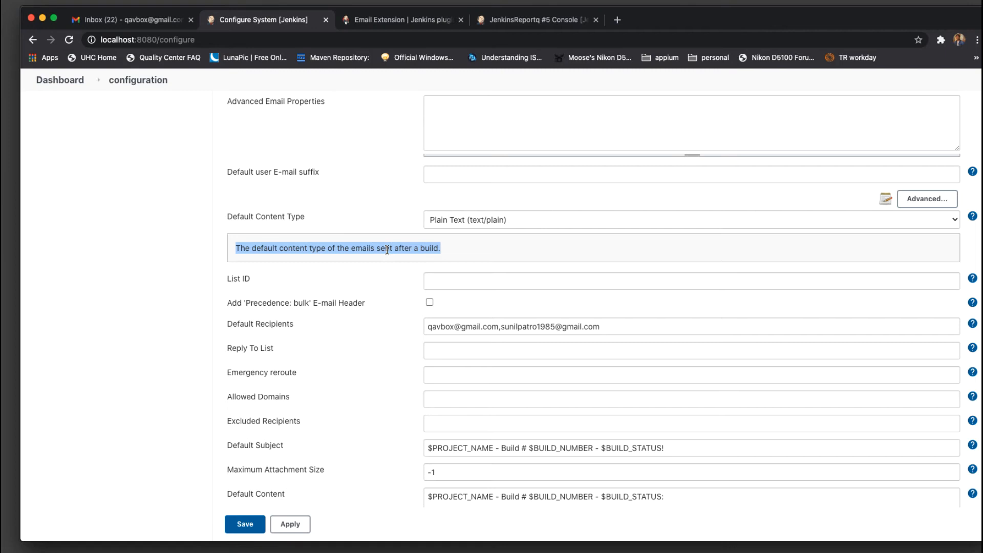
scroll(387, 250, down, 3)
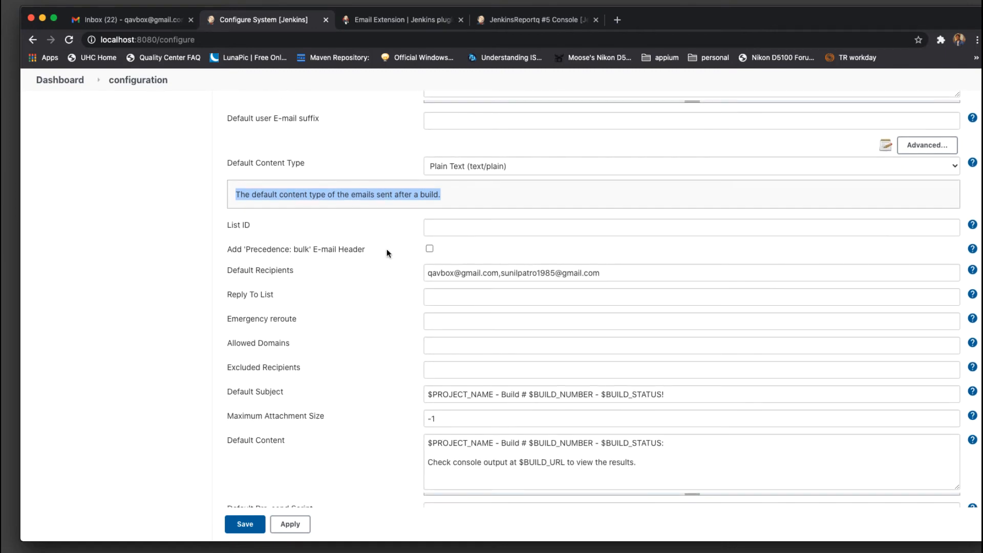
scroll(386, 249, down, 2)
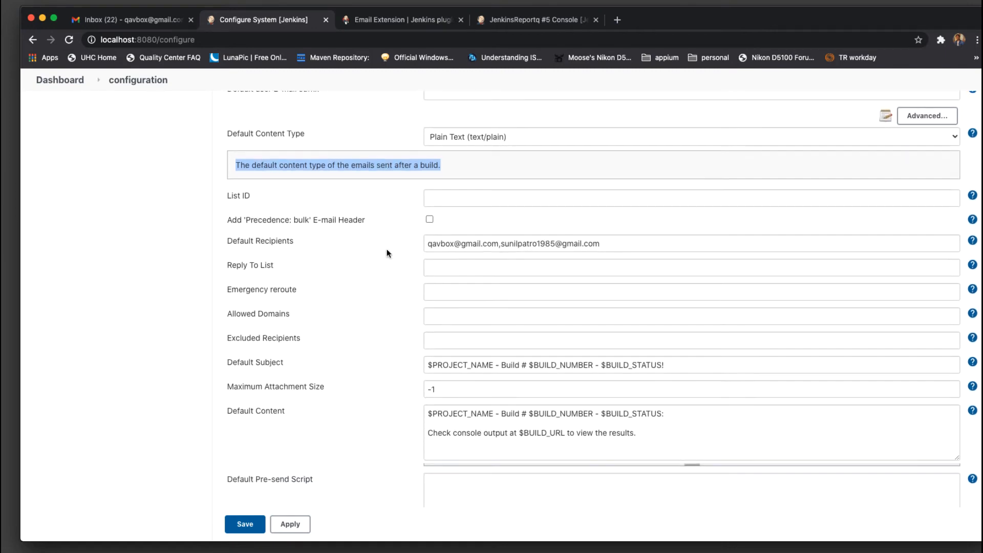
Read the Default Recipients help, including its bcc: syntax, then collapse it
triple_click(637, 244)
click(628, 244)
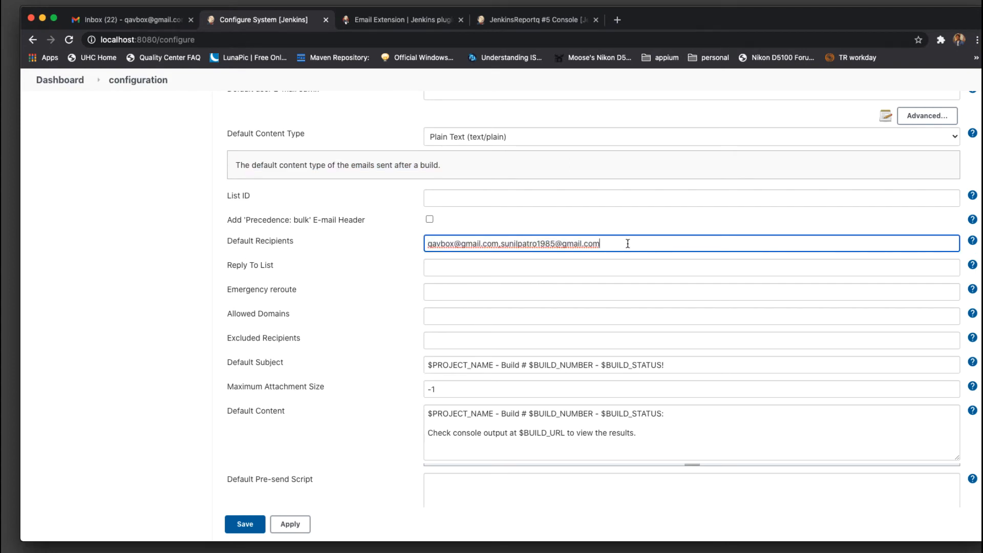
click(973, 241)
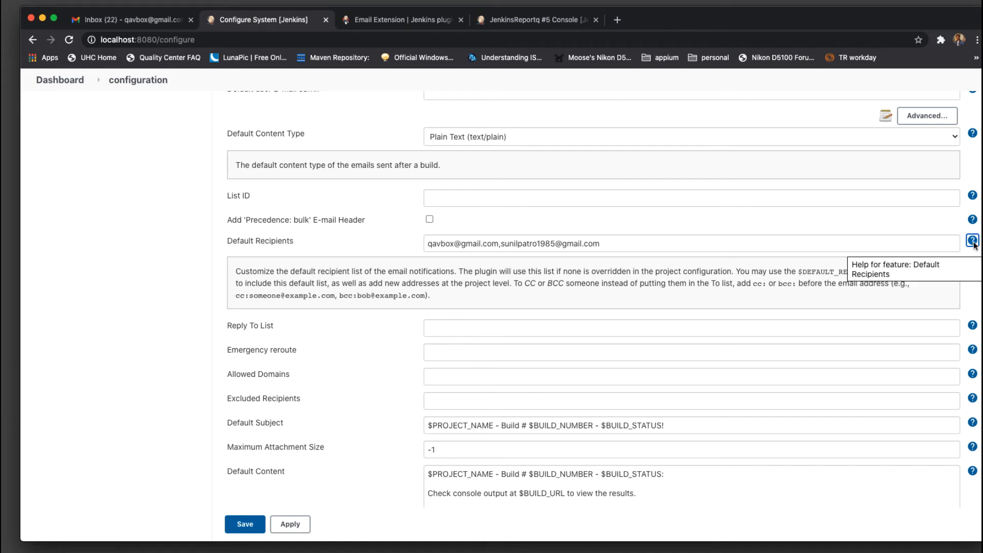
drag(342, 296, 355, 293)
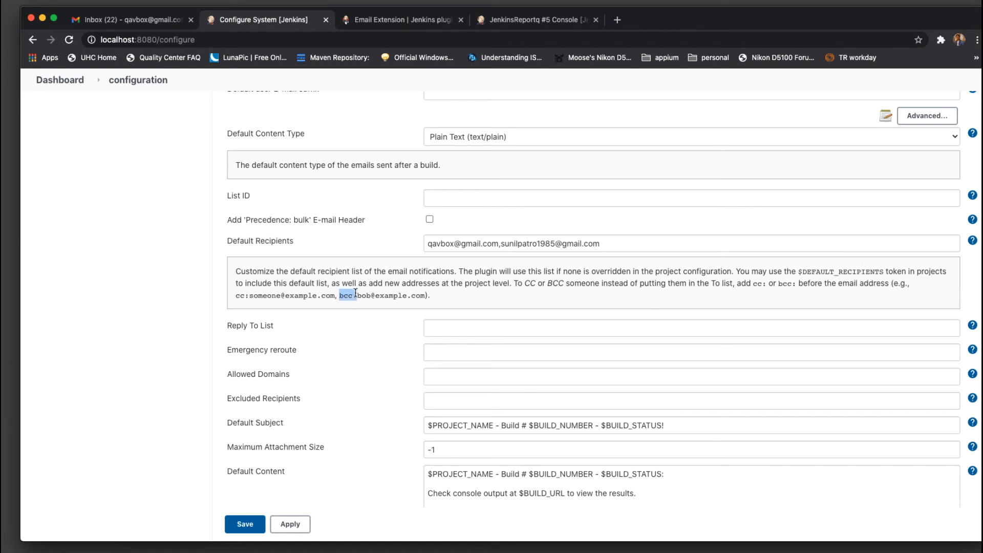
click(554, 290)
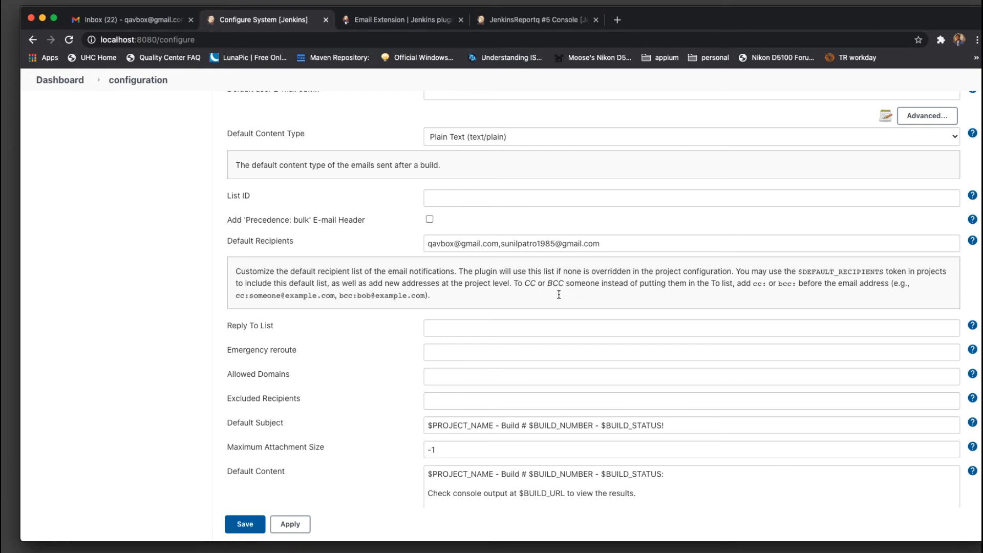
click(973, 240)
Show the Reply To List help explaining the $DEFAULT_REPLYTO value
triple_click(629, 244)
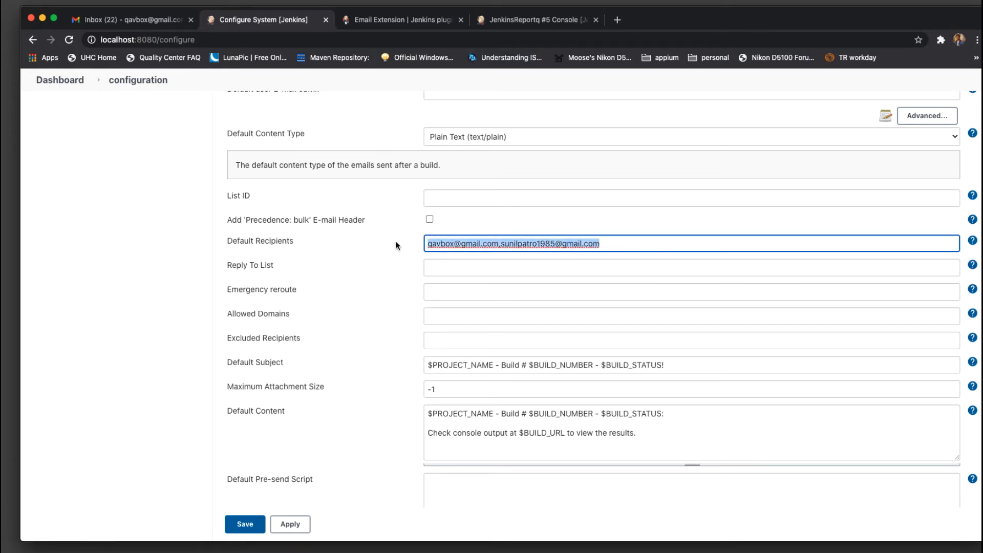
click(459, 270)
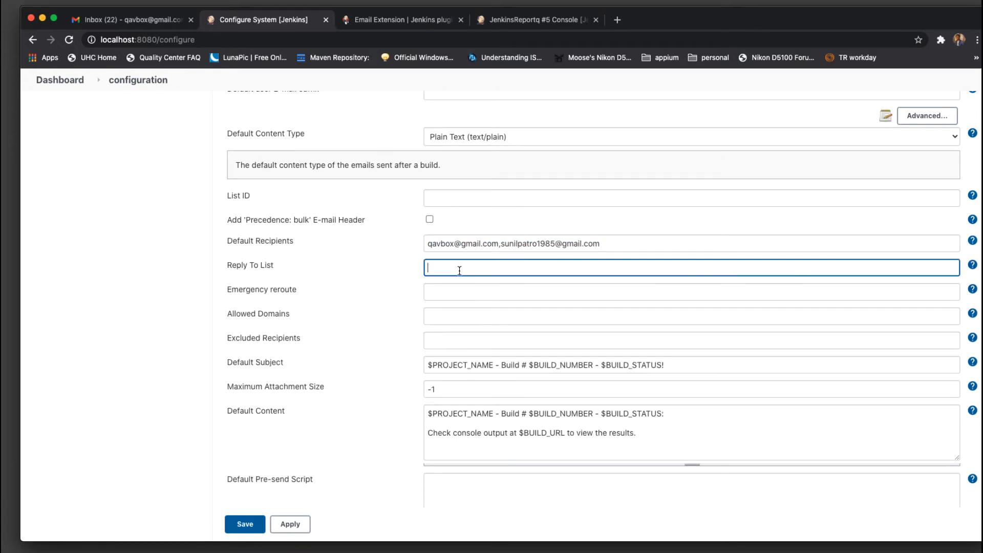
click(972, 264)
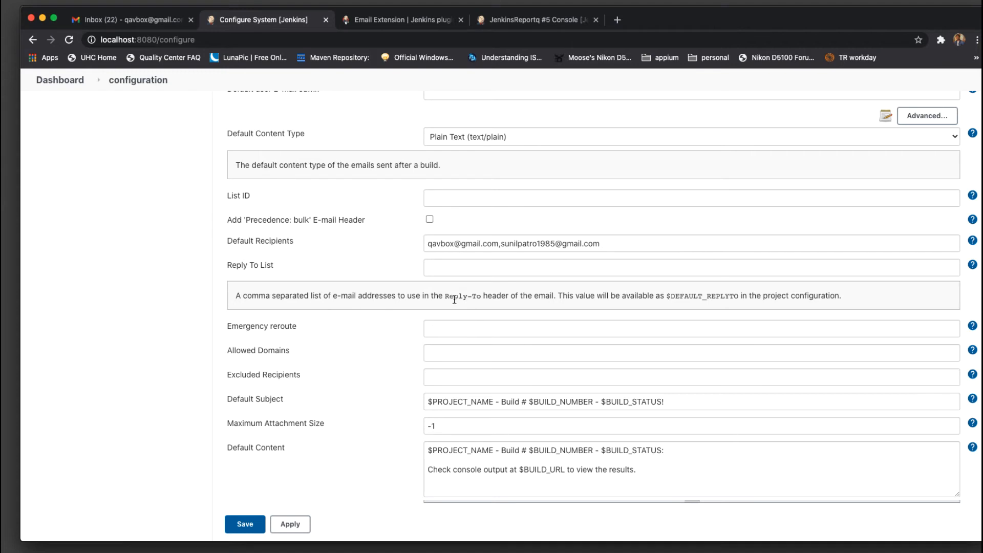
scroll(454, 300, down, 5)
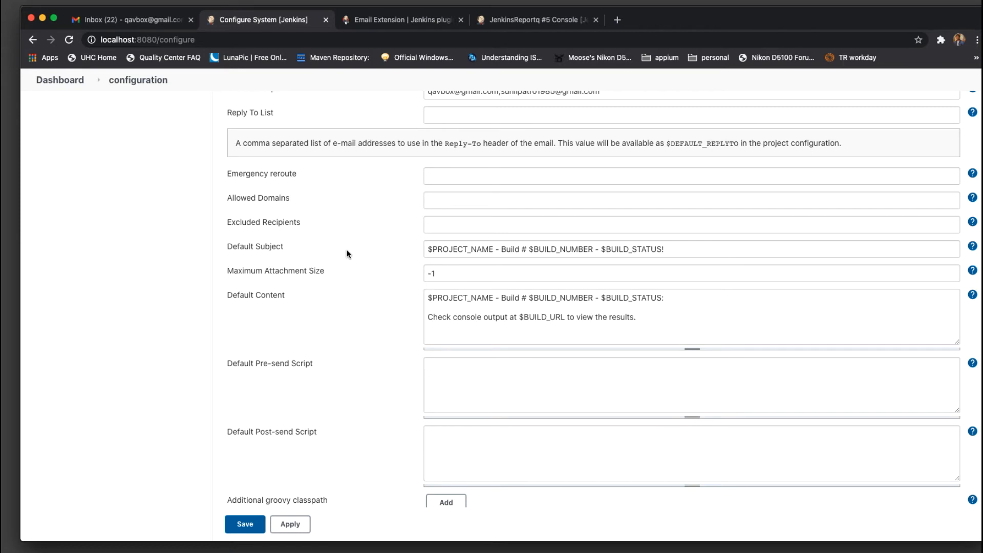
Examine the Default Subject tokens $PROJECT_NAME, $BUILD_NUMBER and $BUILD_STATUS!
drag(713, 250, 491, 251)
double_click(466, 249)
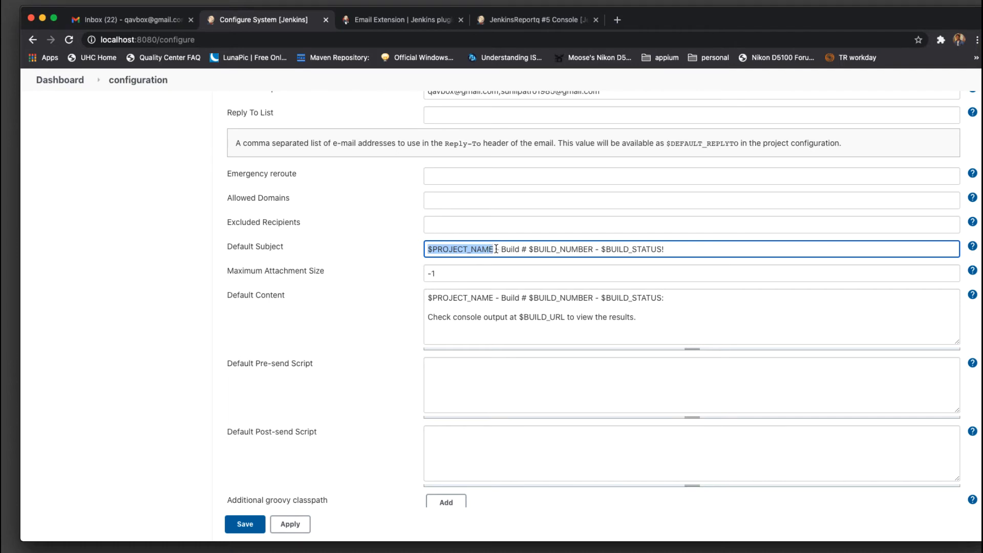
click(493, 250)
drag(493, 249, 421, 250)
drag(500, 250, 302, 244)
click(684, 253)
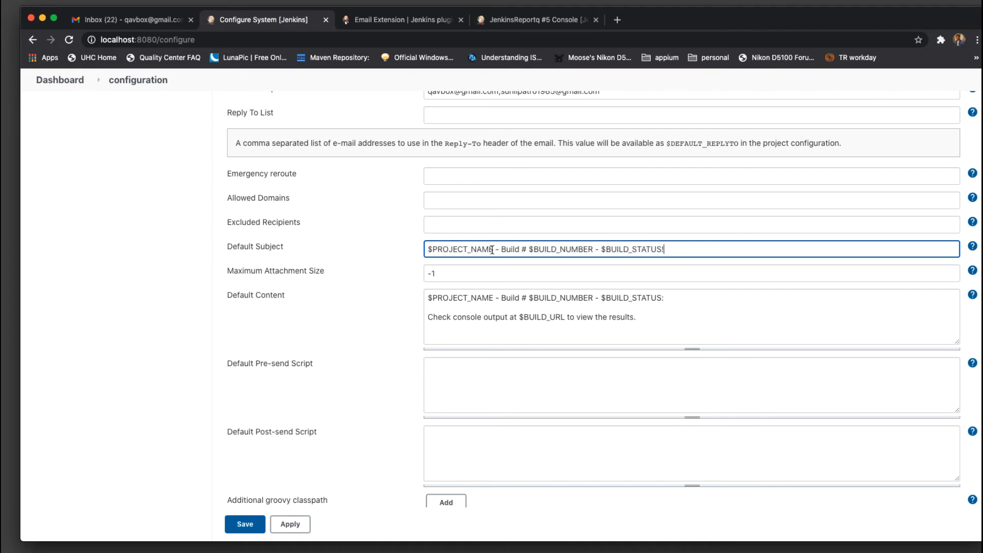
drag(492, 250, 415, 249)
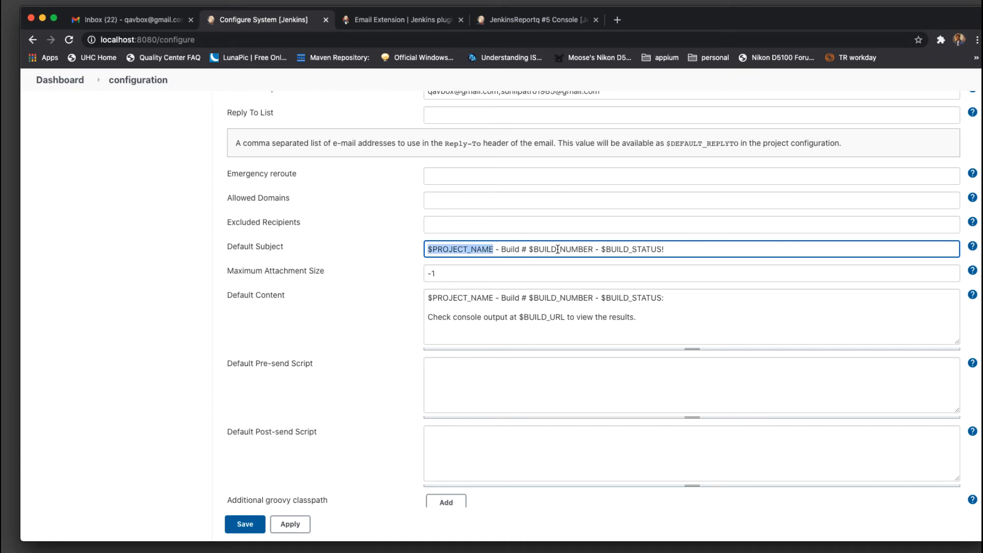
click(530, 249)
drag(531, 249, 595, 248)
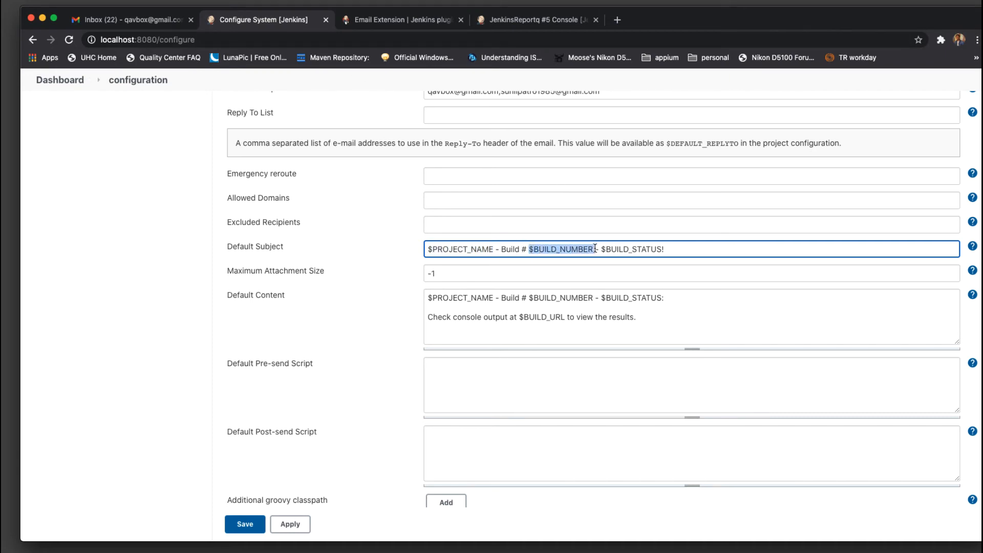
click(558, 250)
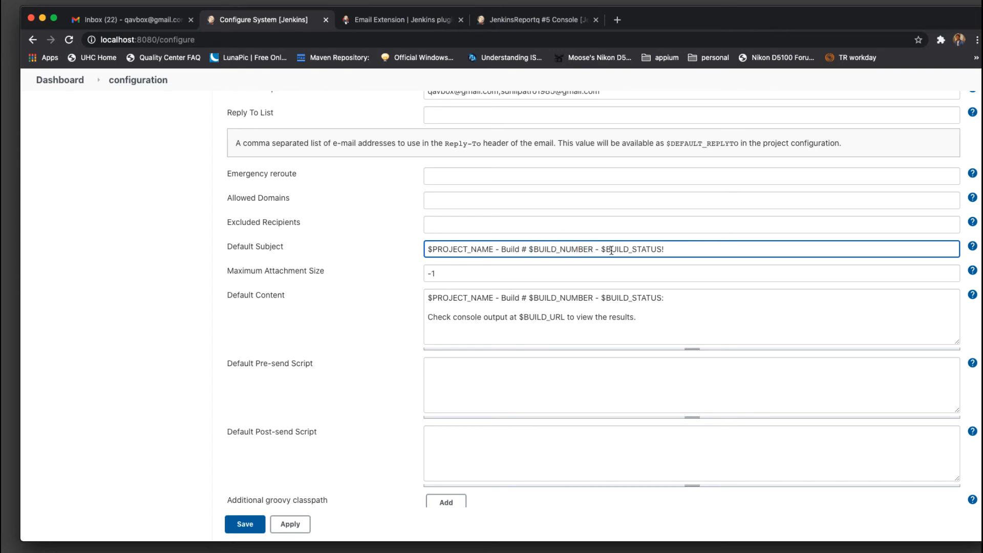
drag(601, 249, 665, 251)
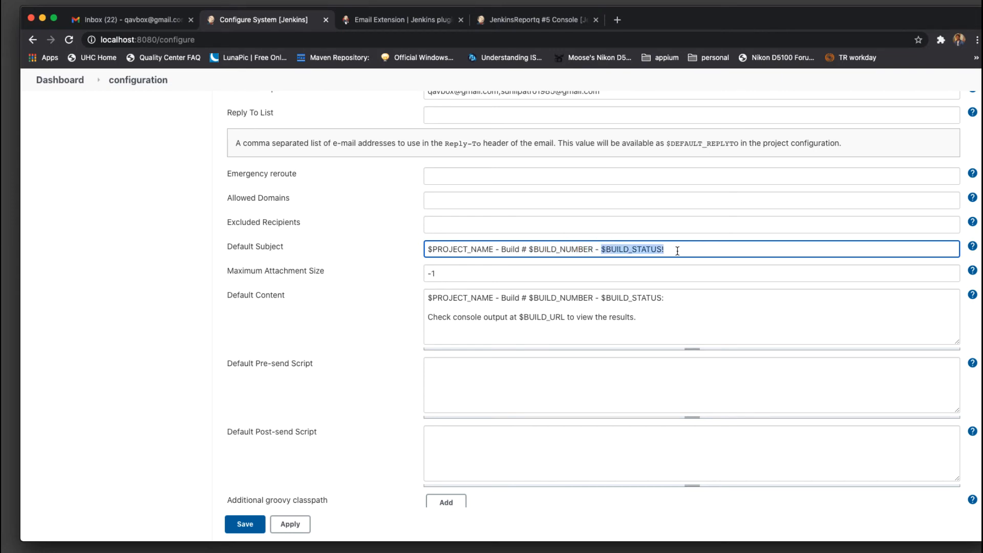
click(677, 250)
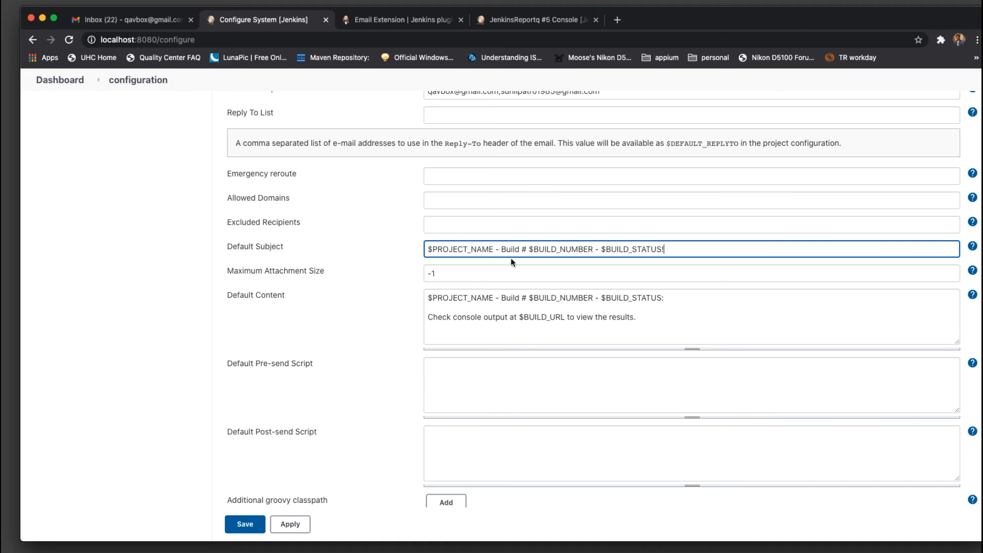
Read the Maximum Attachment Size help and review the Default Content body with its $BUILD_URL token
click(972, 270)
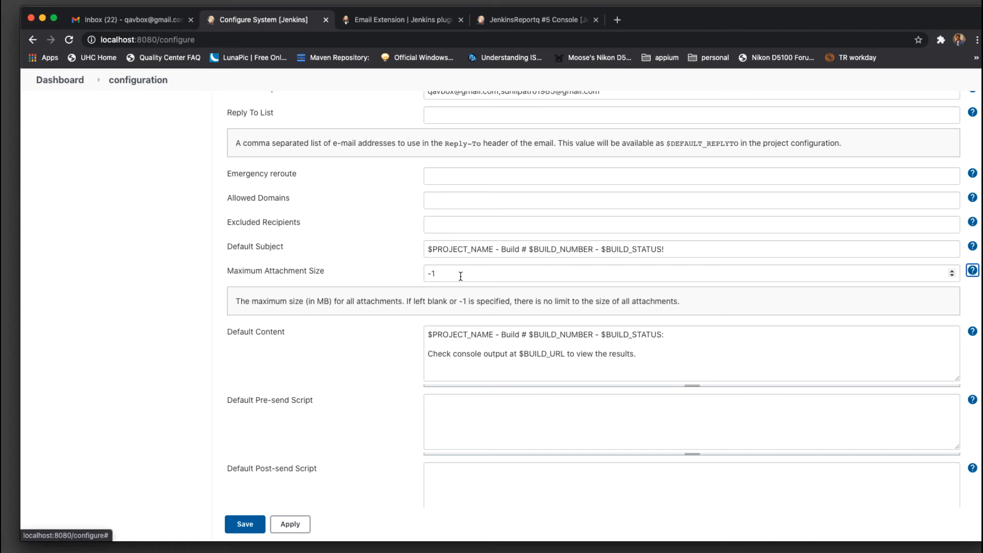
click(972, 270)
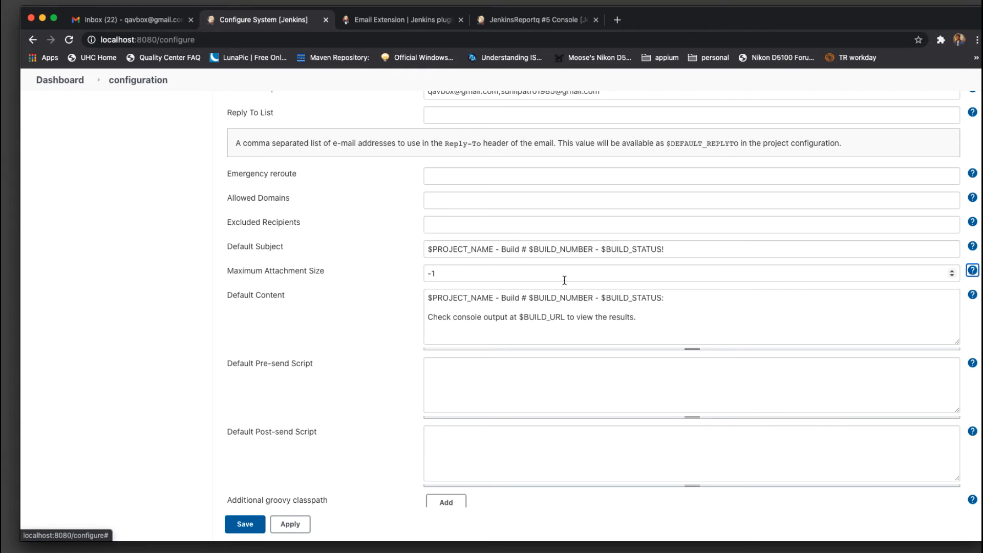
click(662, 325)
key(super+a)
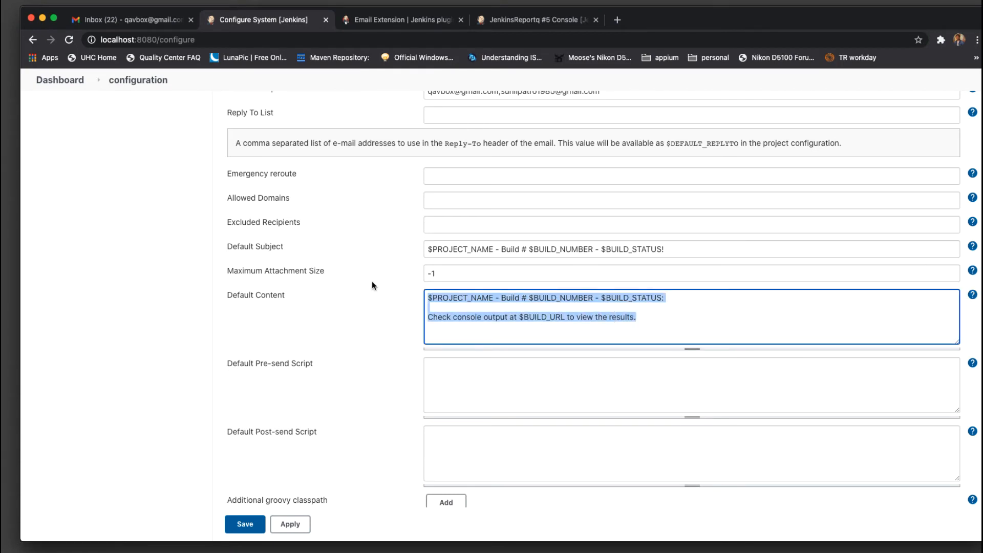
click(660, 319)
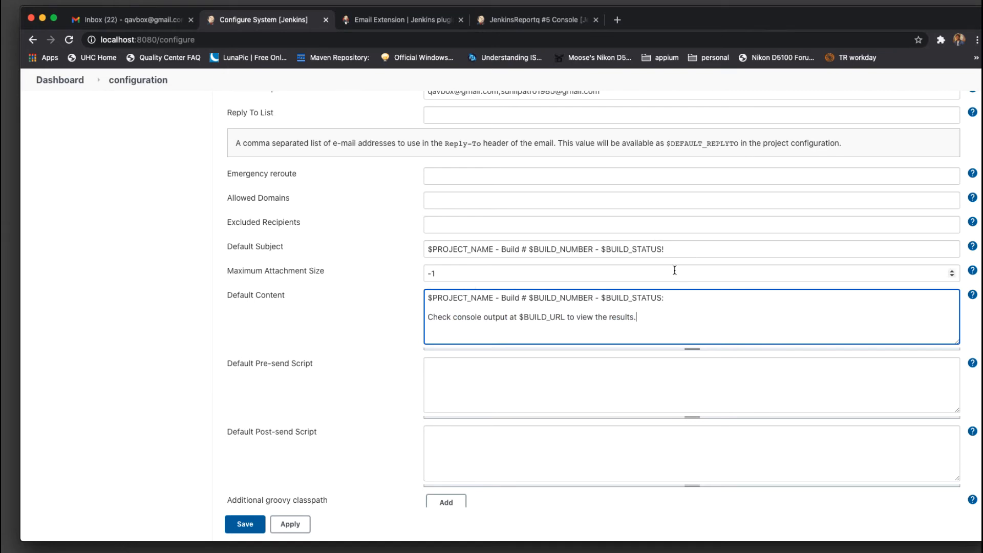
click(685, 251)
key(super+a)
click(685, 300)
drag(647, 318, 428, 320)
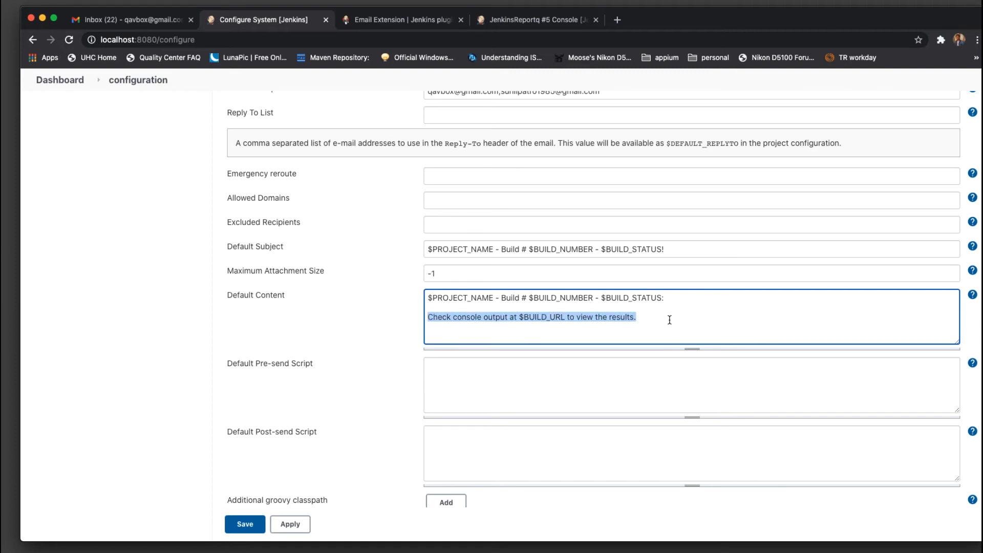
click(649, 318)
double_click(522, 317)
click(651, 321)
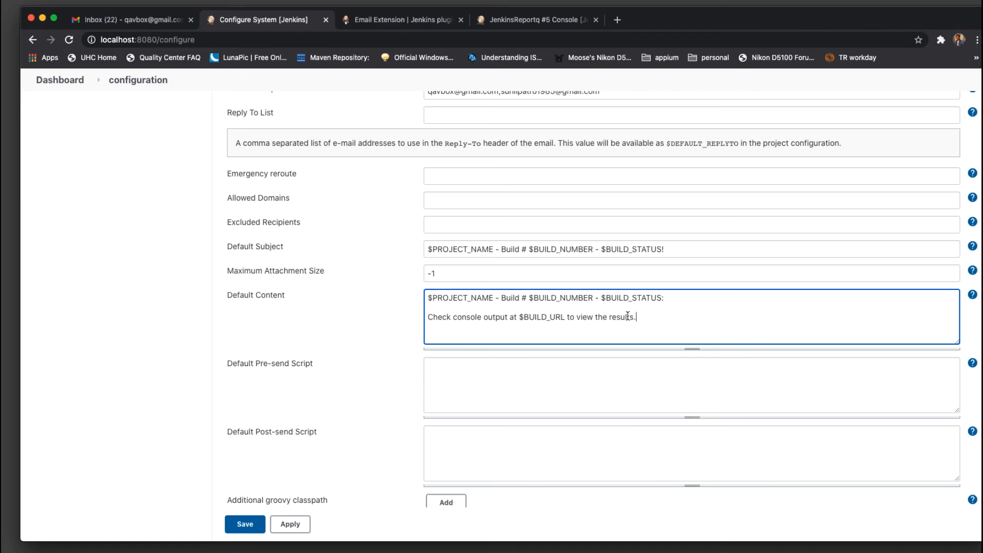
Save the system configuration with the extended e-mail defaults
scroll(628, 317, down, 9)
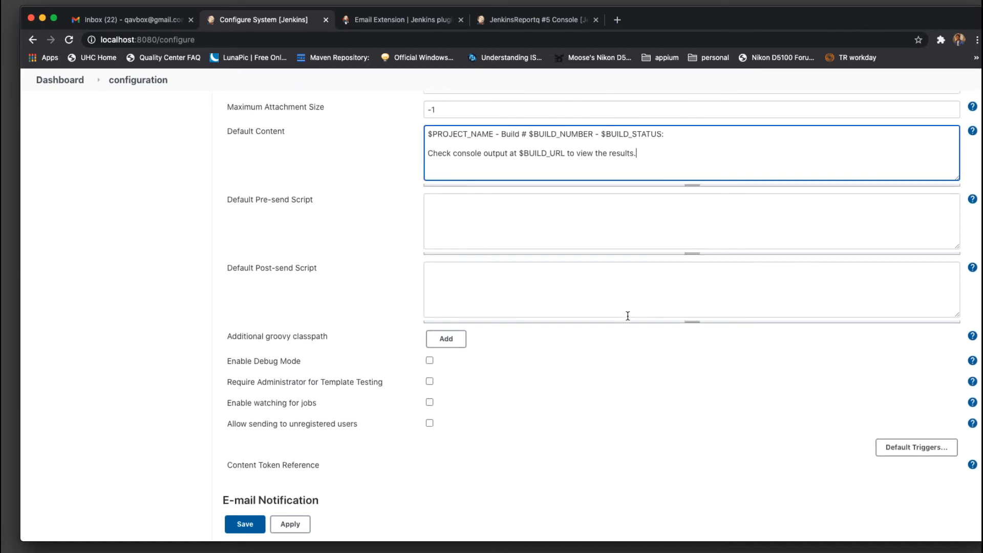
scroll(629, 319, down, 4)
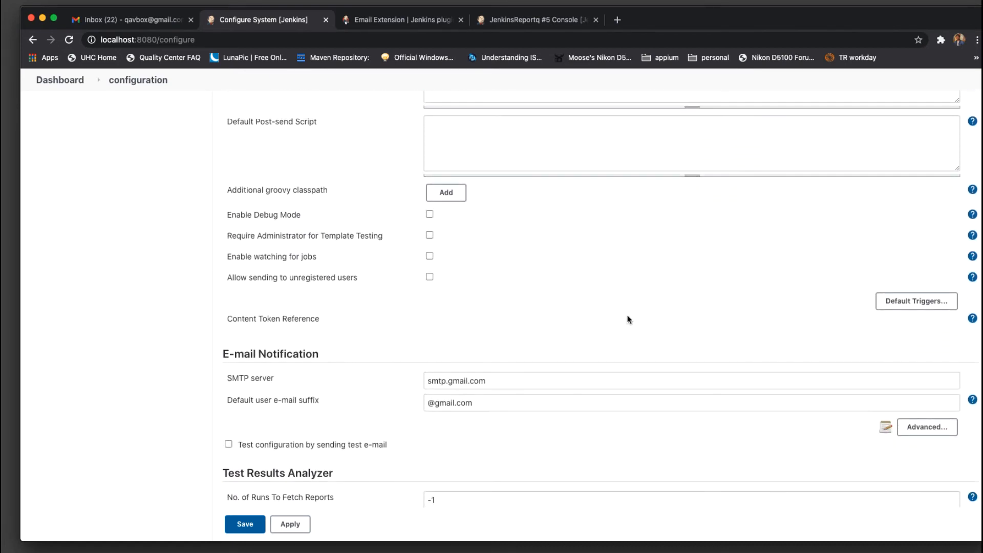
scroll(628, 319, up, 18)
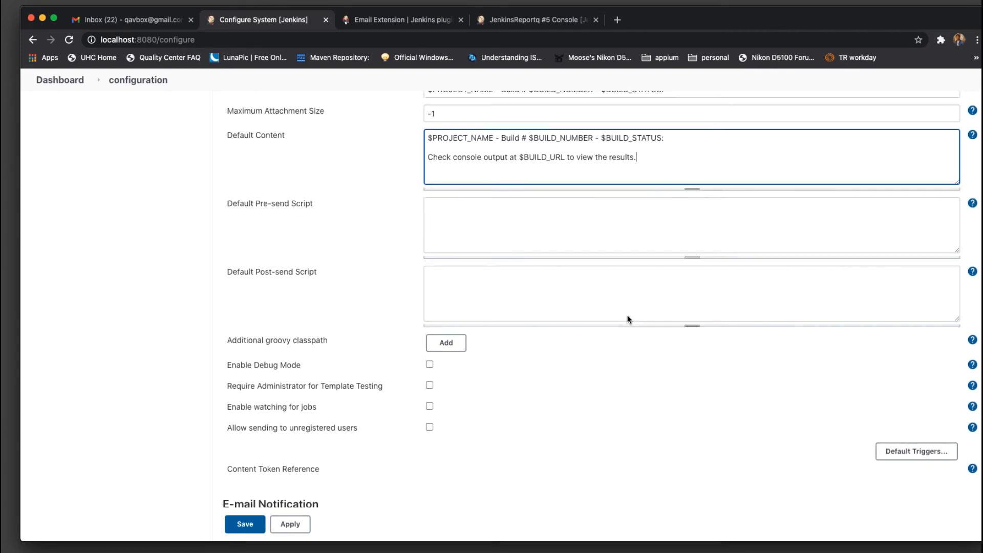
scroll(628, 316, up, 12)
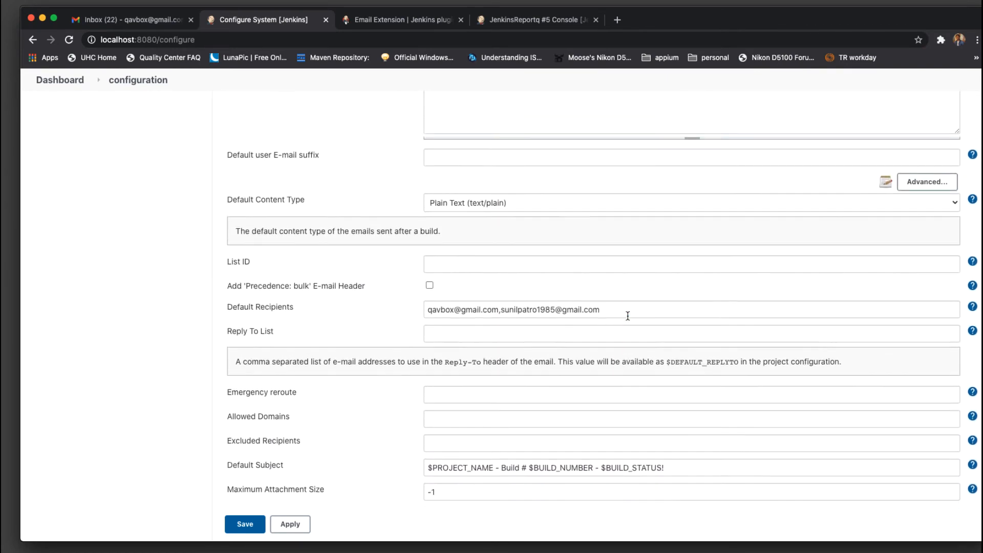
scroll(628, 319, up, 3)
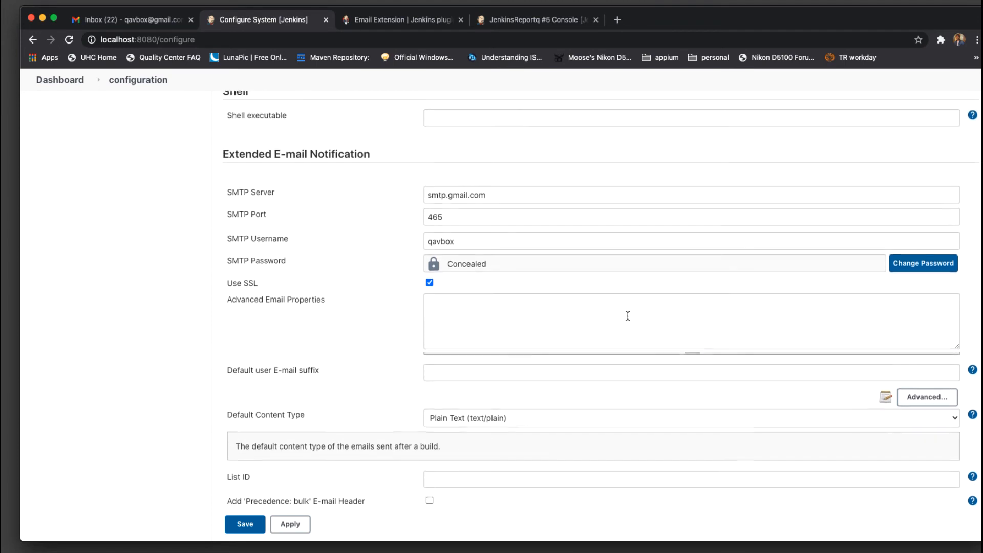
click(251, 527)
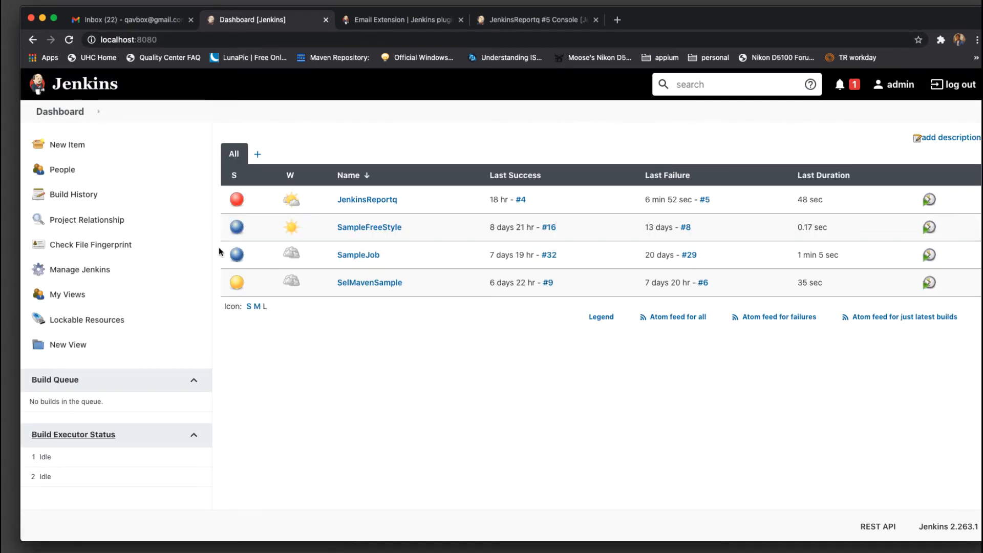
click(377, 201)
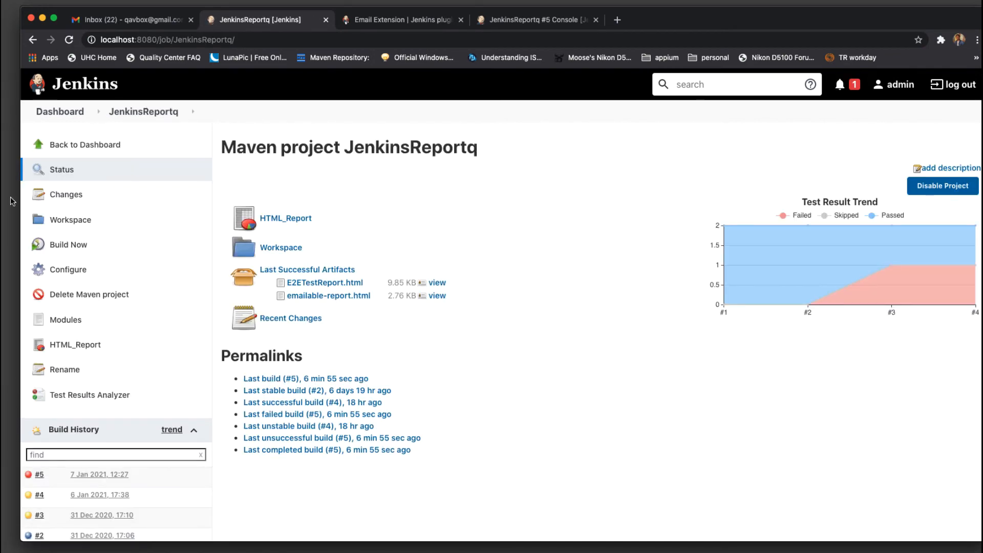
click(80, 271)
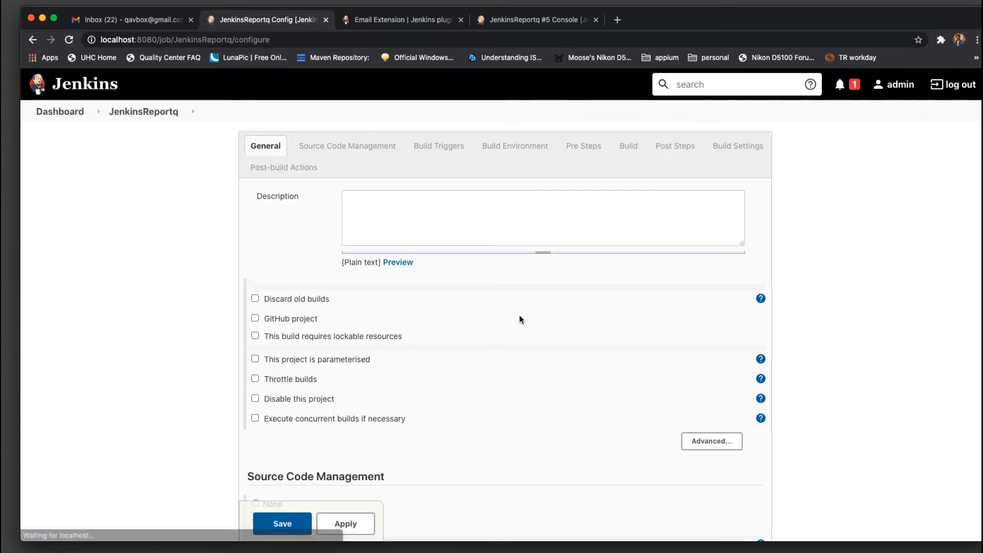
scroll(520, 315, down, 10)
scroll(519, 319, down, 10)
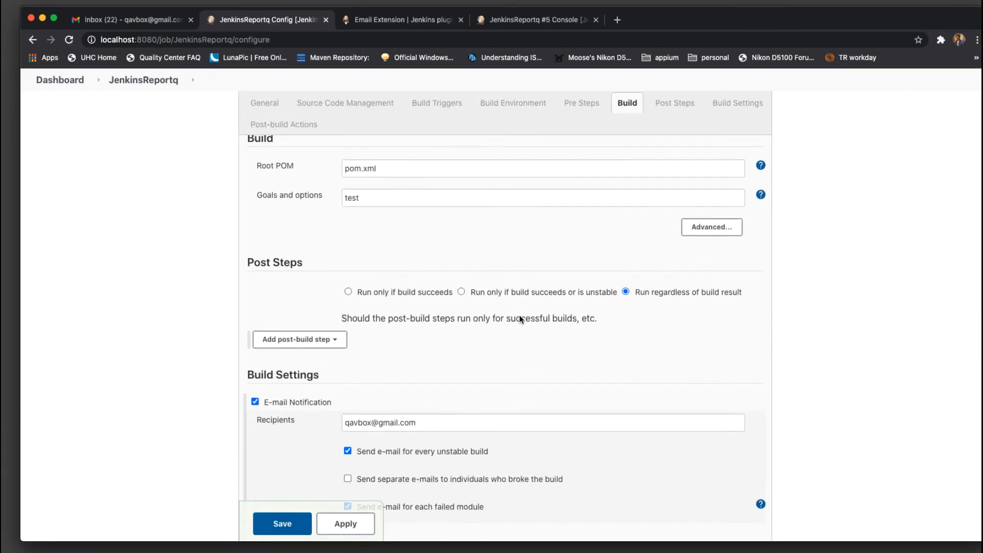
scroll(520, 319, down, 2)
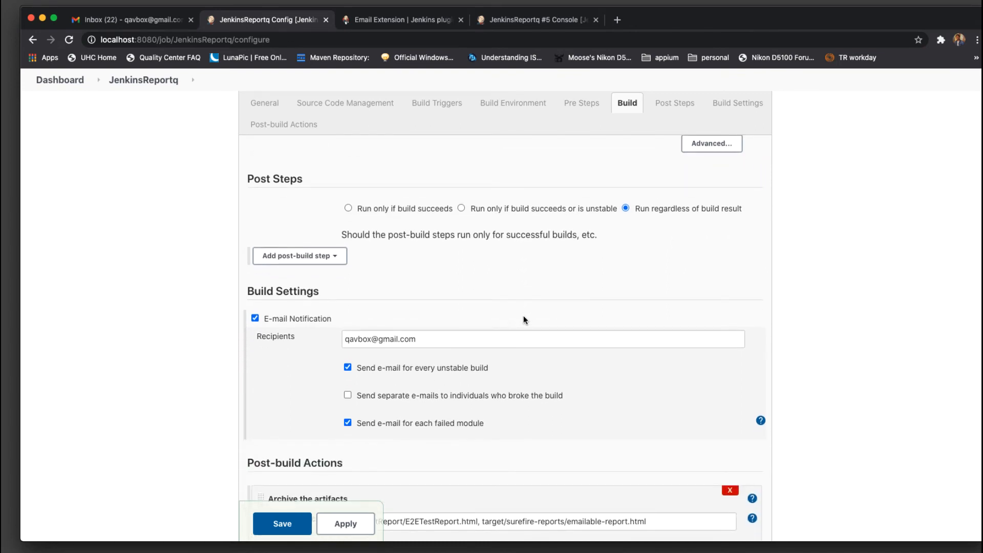
click(255, 318)
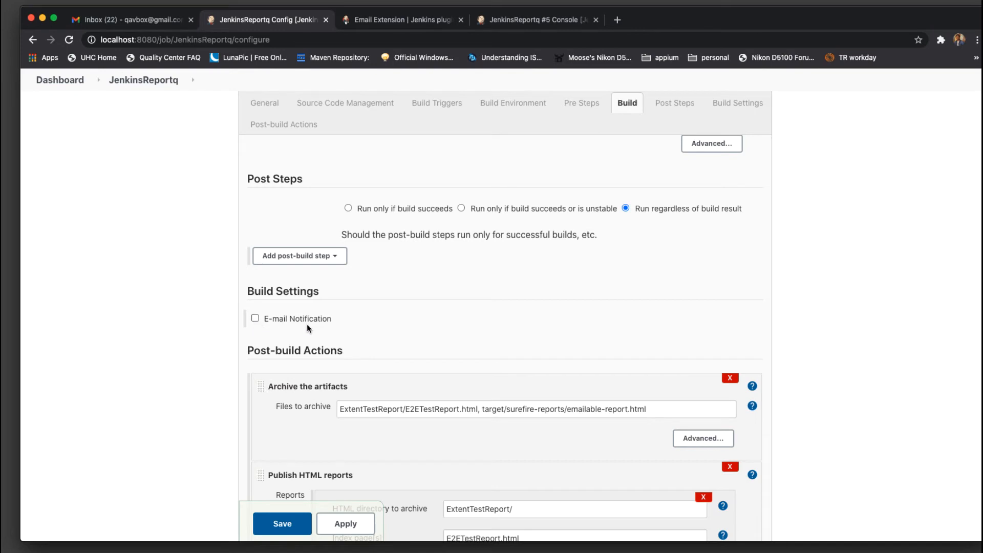
scroll(852, 336, down, 10)
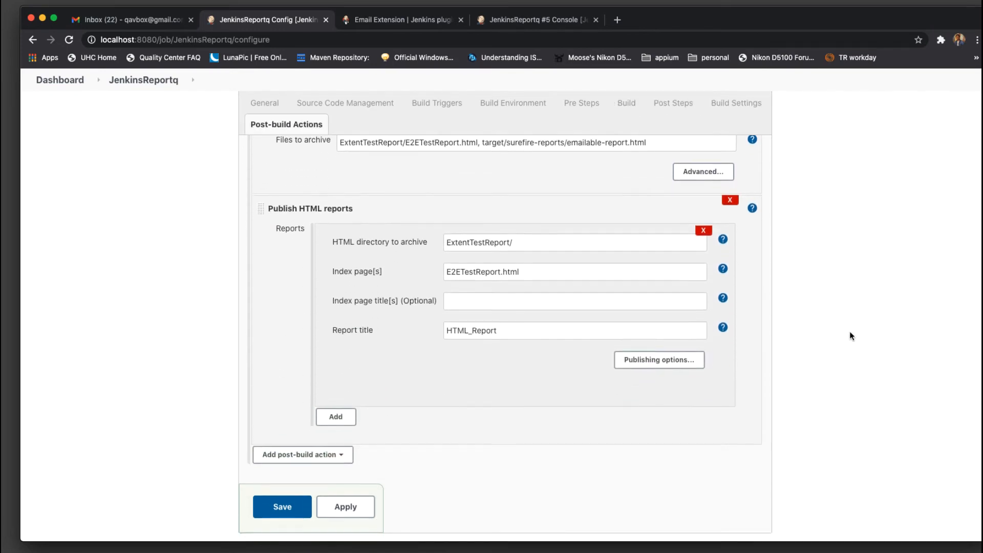
scroll(851, 336, up, 4)
scroll(852, 336, down, 5)
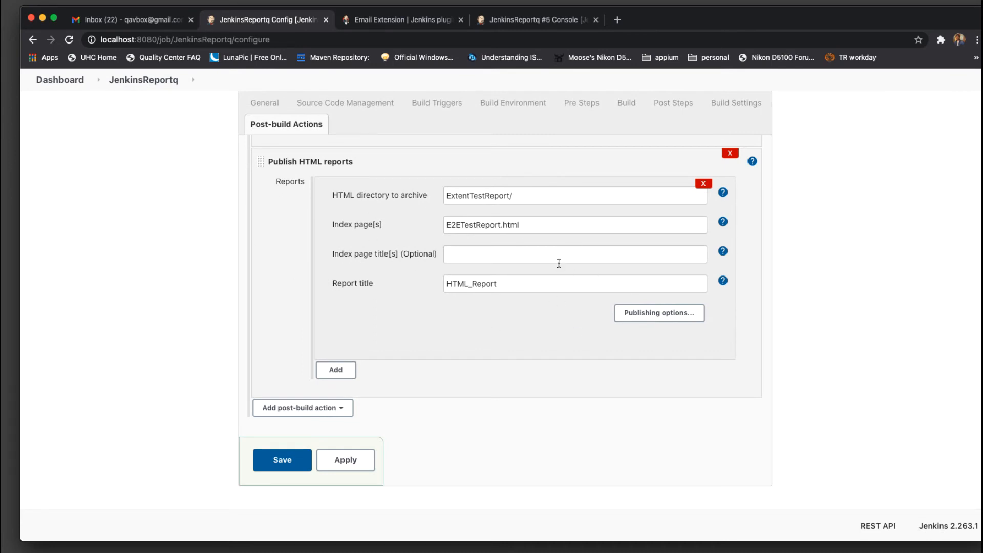
Add an Editable Email Notification post-build action with Project From set to 'Selenium Team'
click(341, 410)
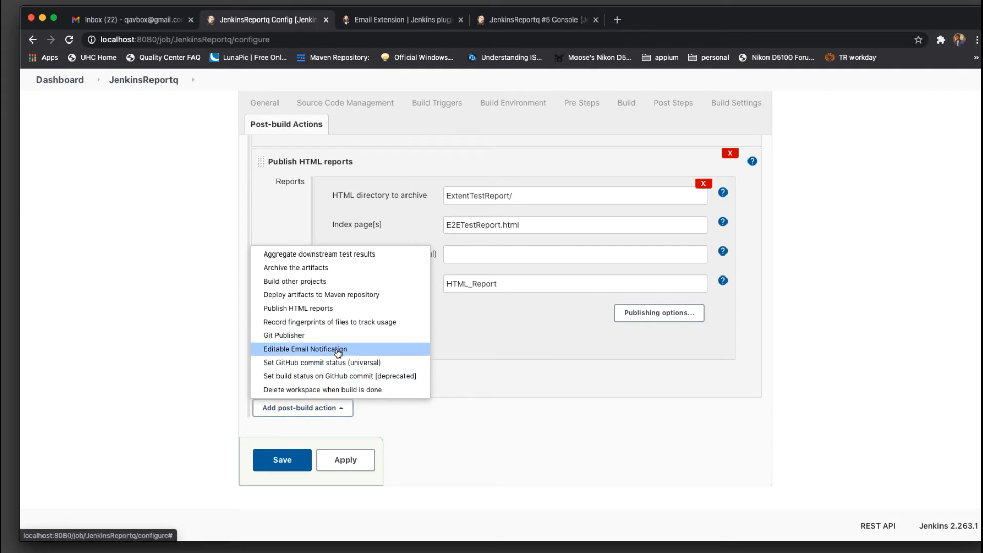
click(338, 350)
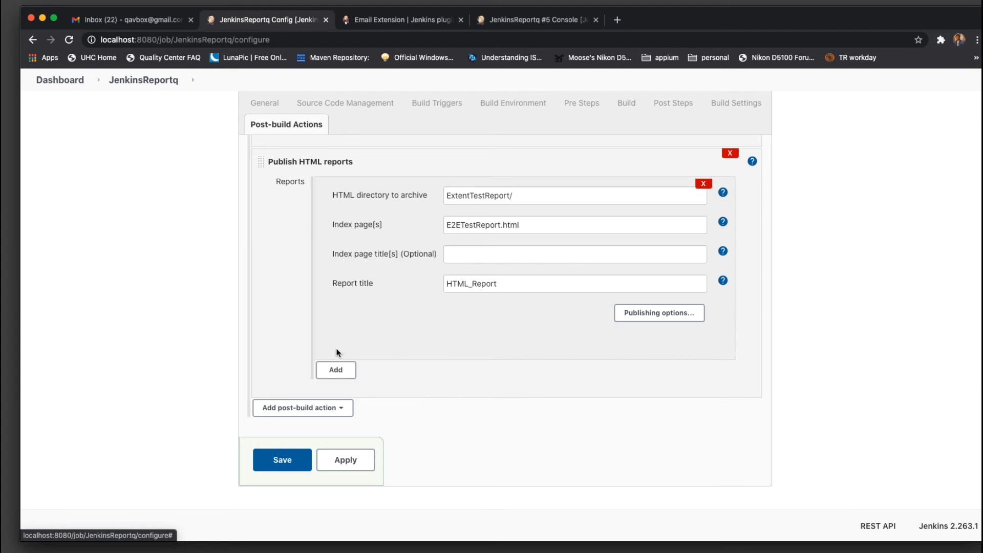
scroll(491, 347, down, 5)
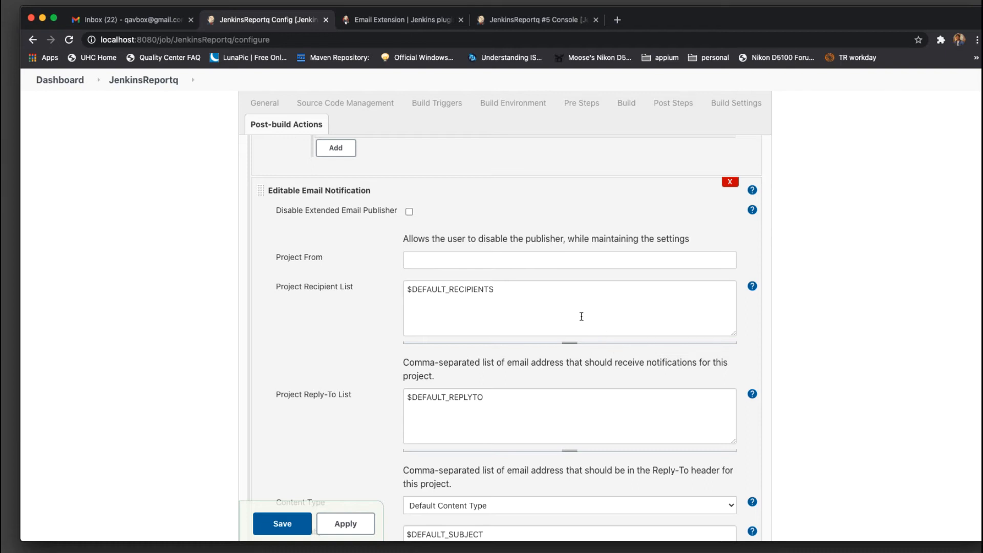
click(453, 257)
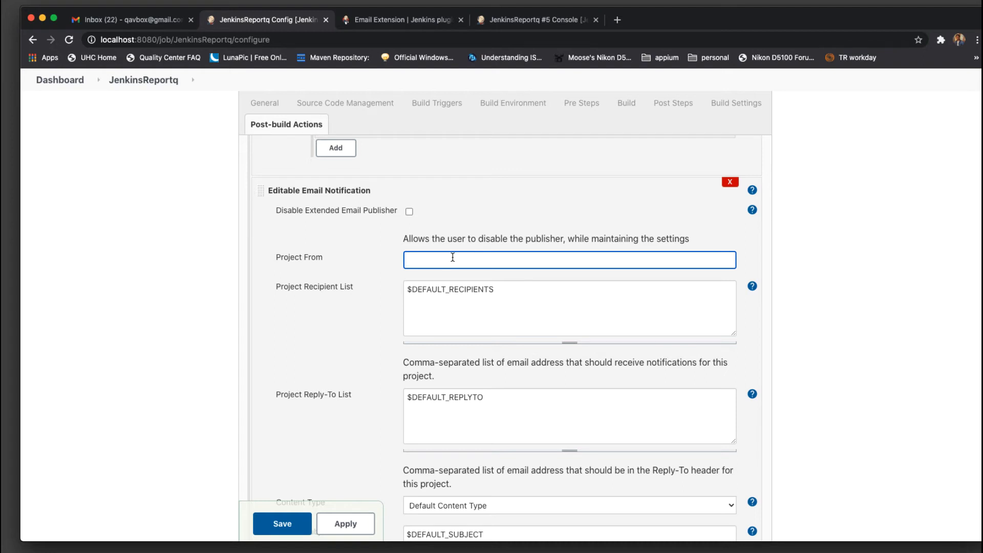
text(Selenium PrTeam)
Leave the Project Recipient List at its default recipients
click(541, 303)
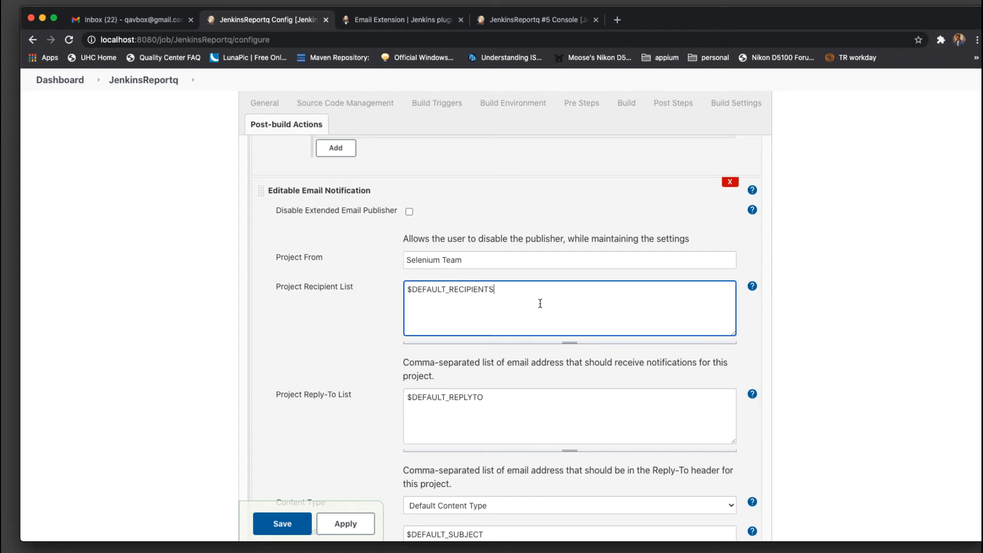
drag(605, 303, 341, 288)
click(542, 298)
scroll(519, 311, down, 1)
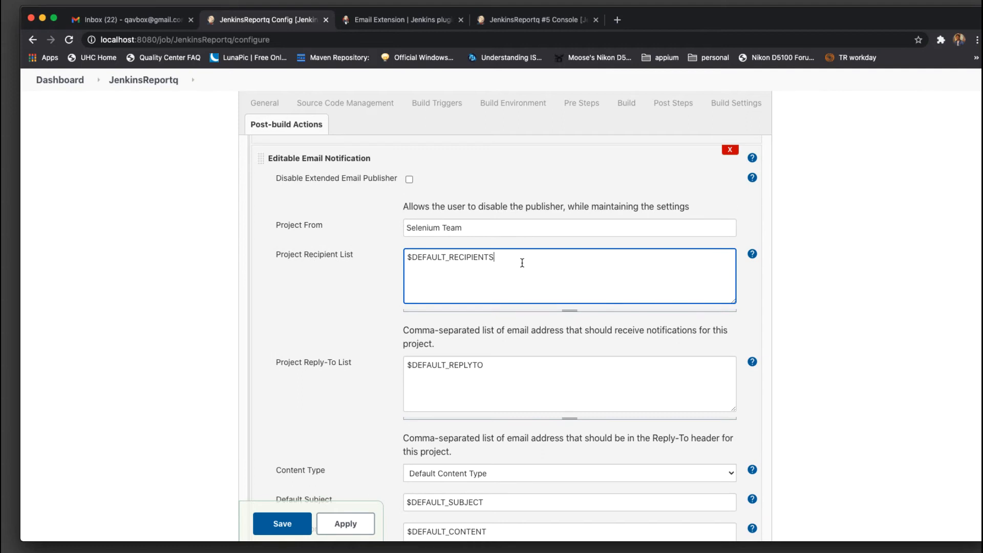
text(,)
key(BackSpace)
scroll(450, 344, down, 4)
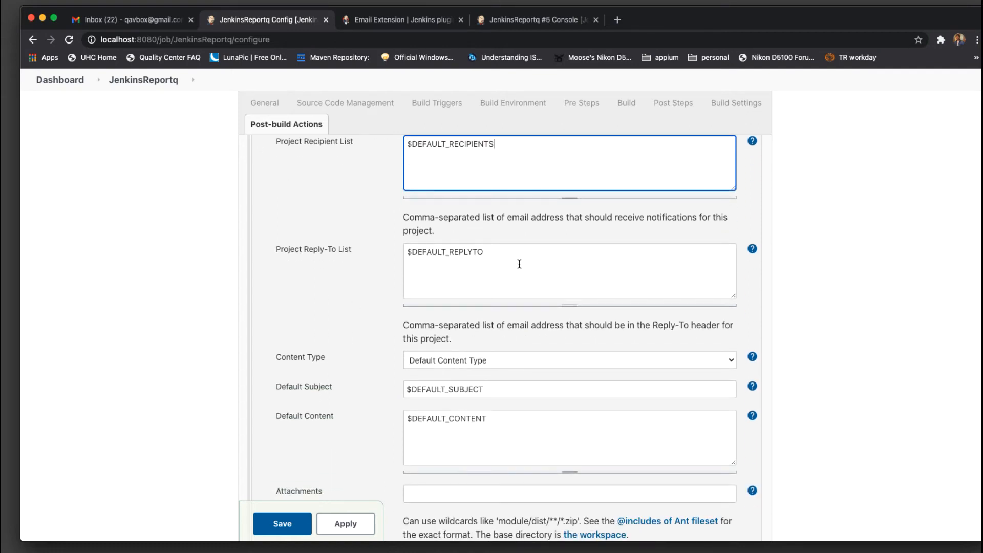
triple_click(519, 264)
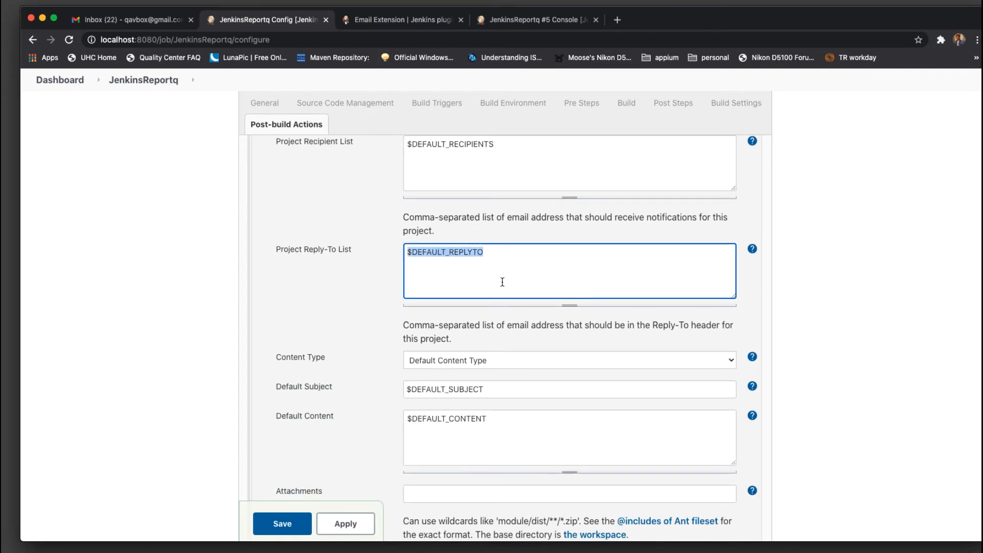
scroll(503, 282, down, 3)
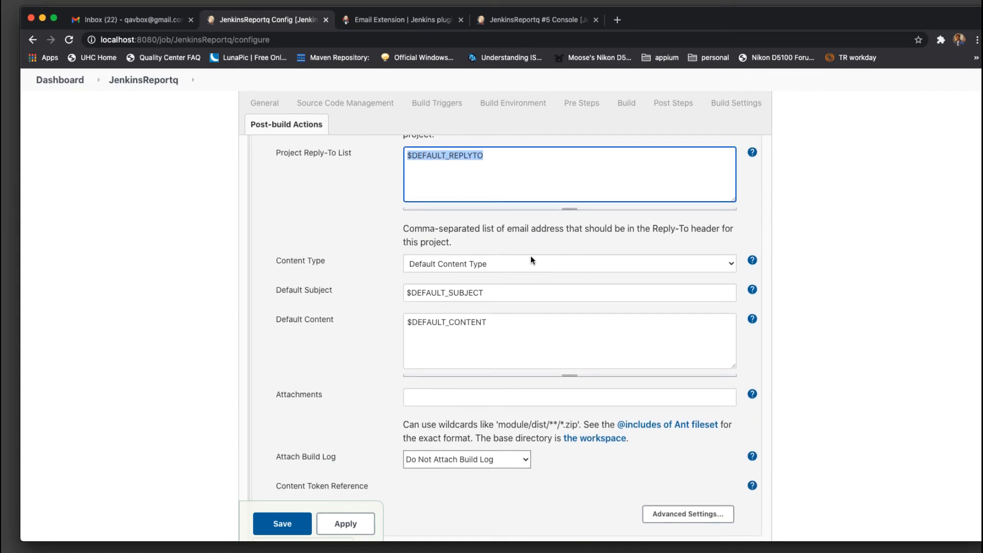
click(521, 264)
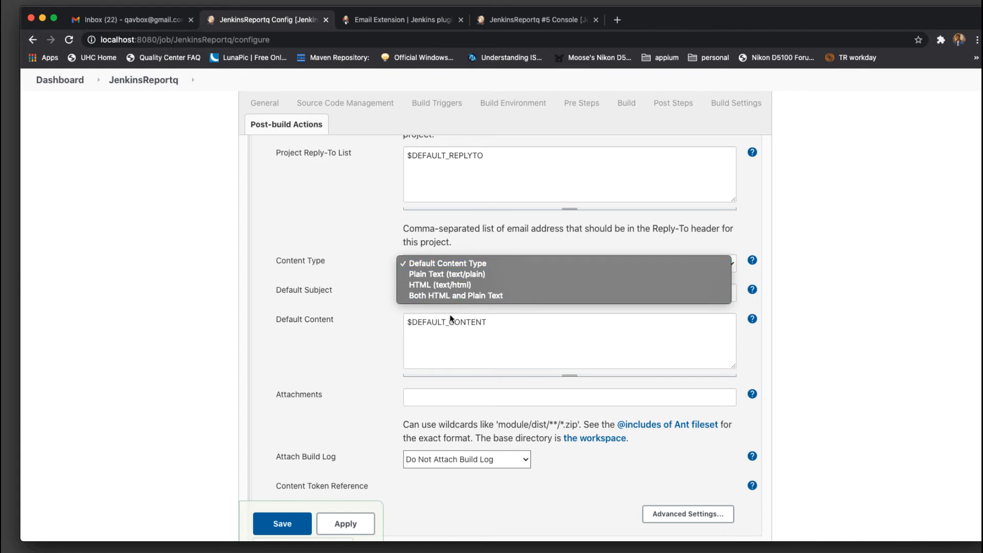
click(850, 284)
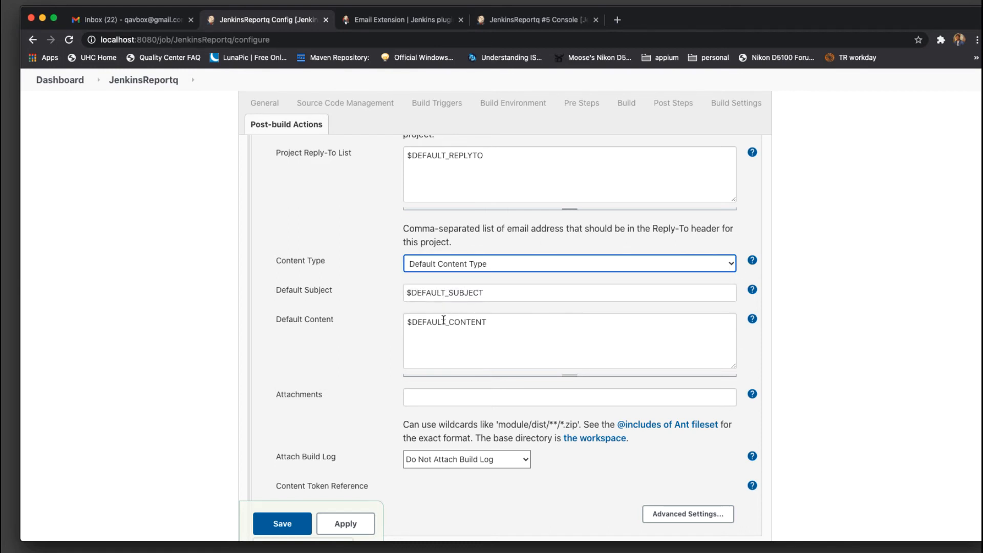
click(582, 292)
drag(581, 292, 349, 294)
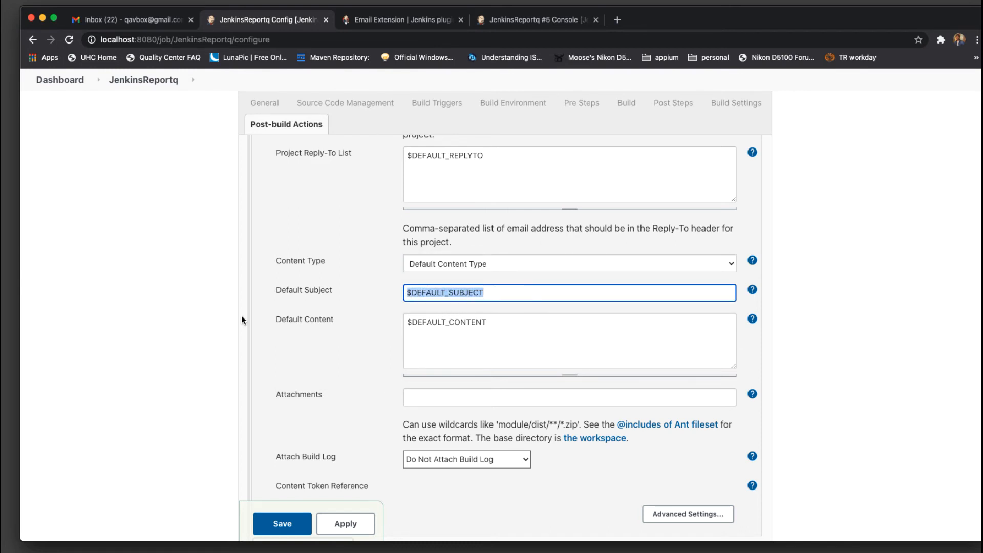
click(501, 293)
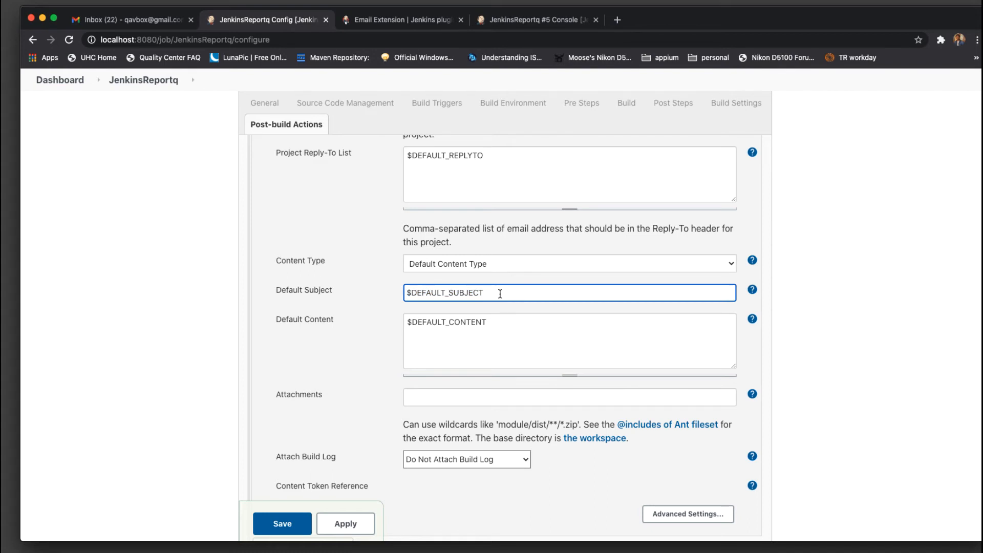
drag(527, 339, 343, 321)
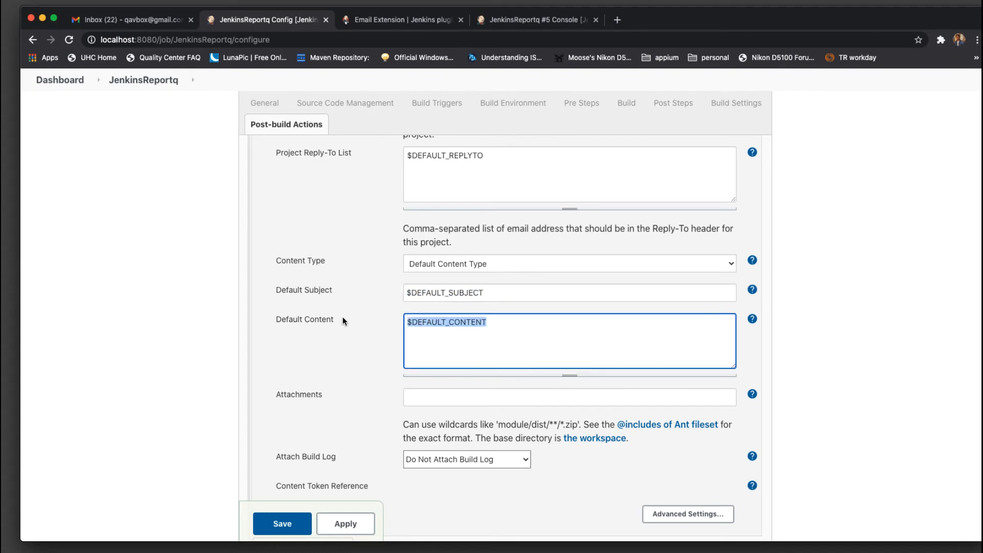
click(539, 334)
scroll(539, 334, down, 3)
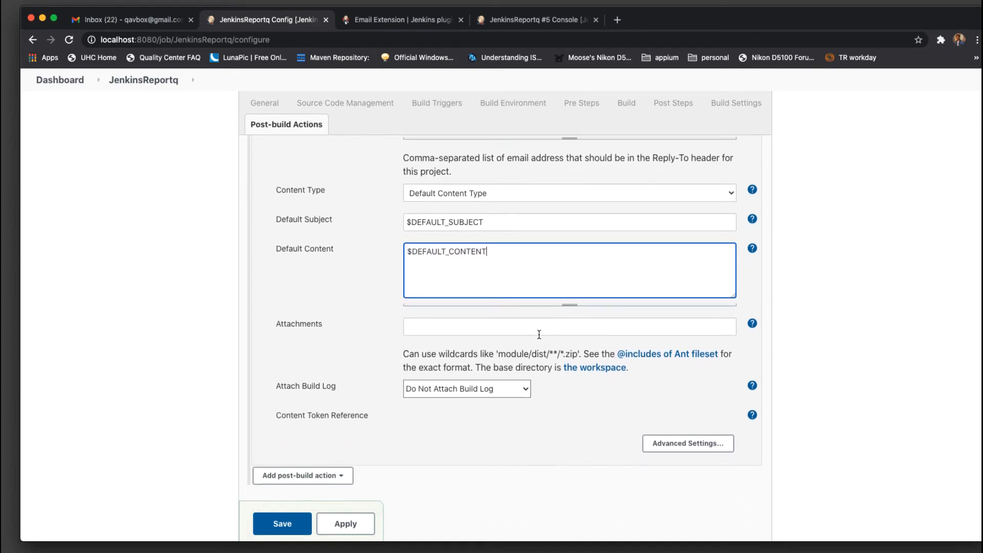
click(454, 323)
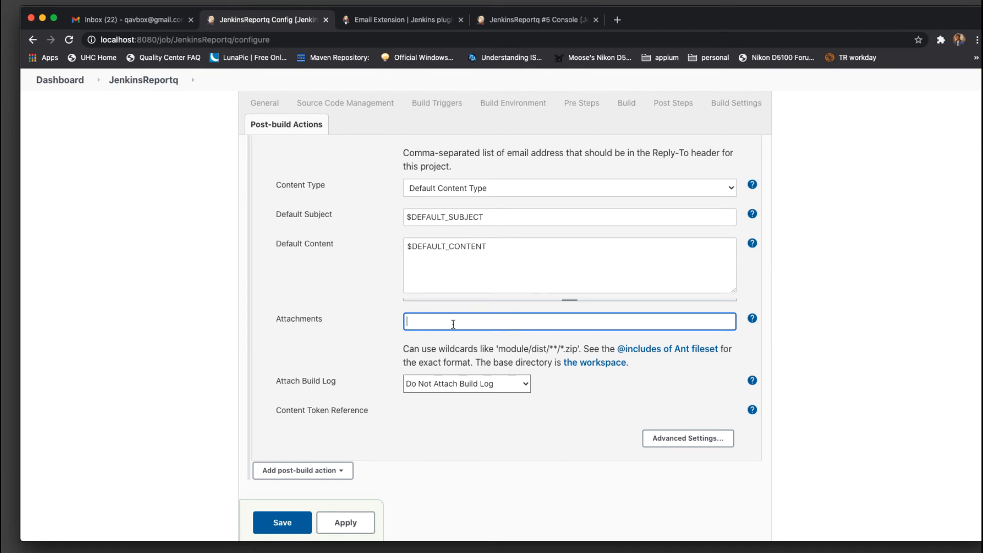
scroll(453, 323, up, 10)
scroll(453, 323, up, 3)
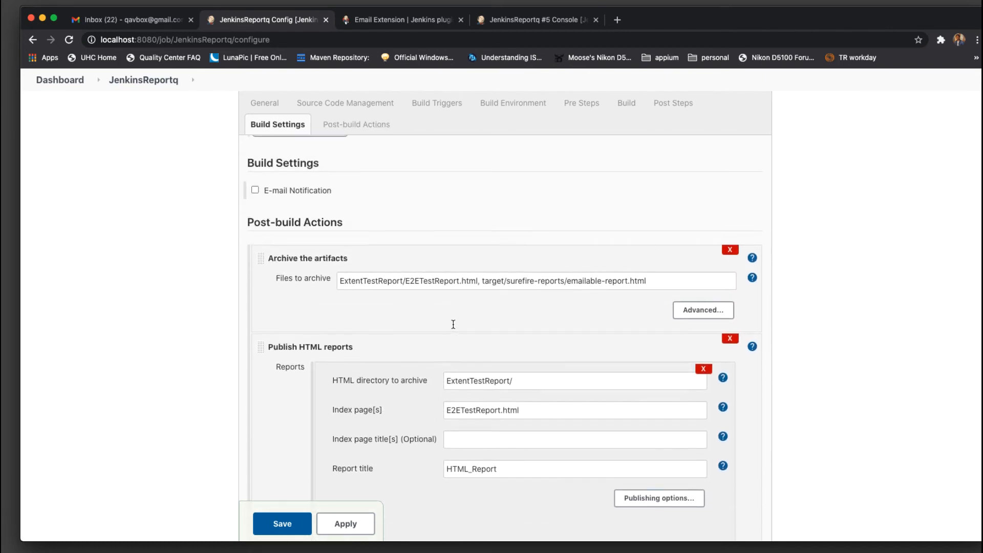
Paste ExtentTestReport/E2ETestReport.html and target/surefire-reports/emailable-report.html into Attachments
drag(668, 288, 275, 284)
key(super+c)
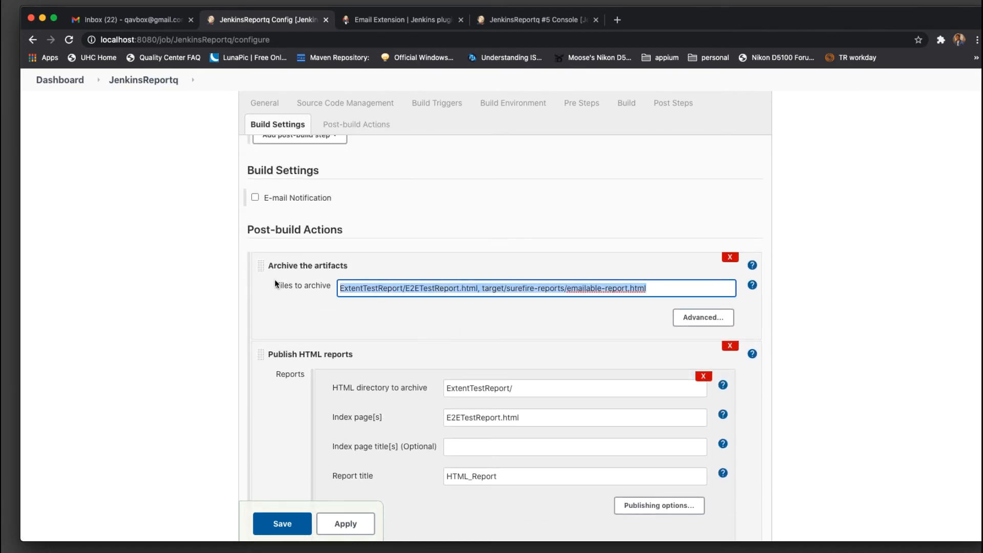
double_click(418, 289)
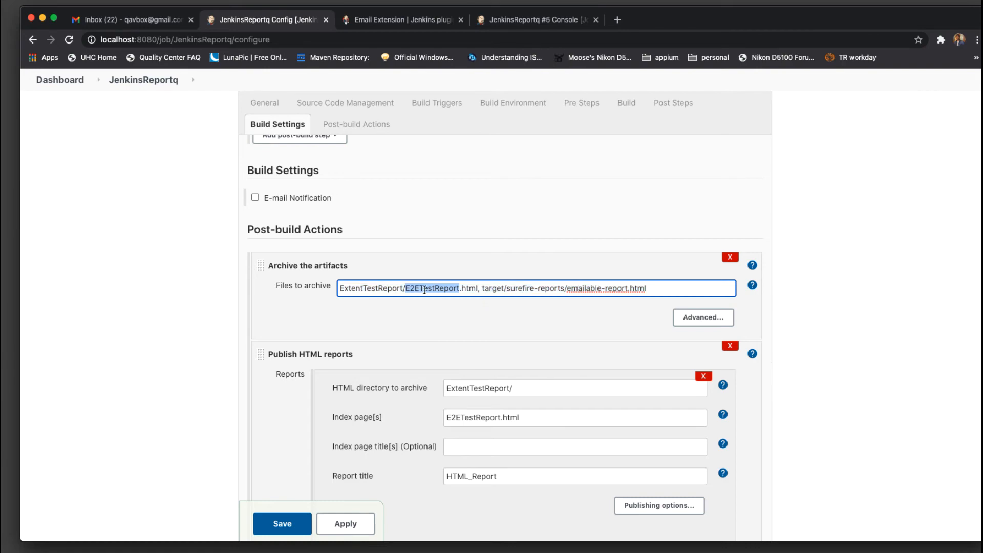
double_click(625, 287)
click(564, 328)
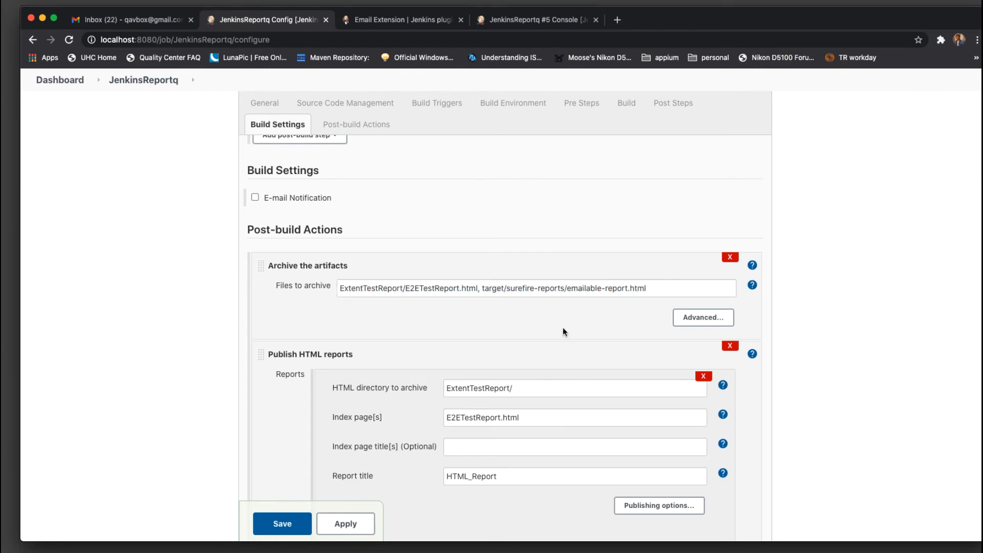
scroll(563, 327, down, 10)
scroll(564, 327, up, 2)
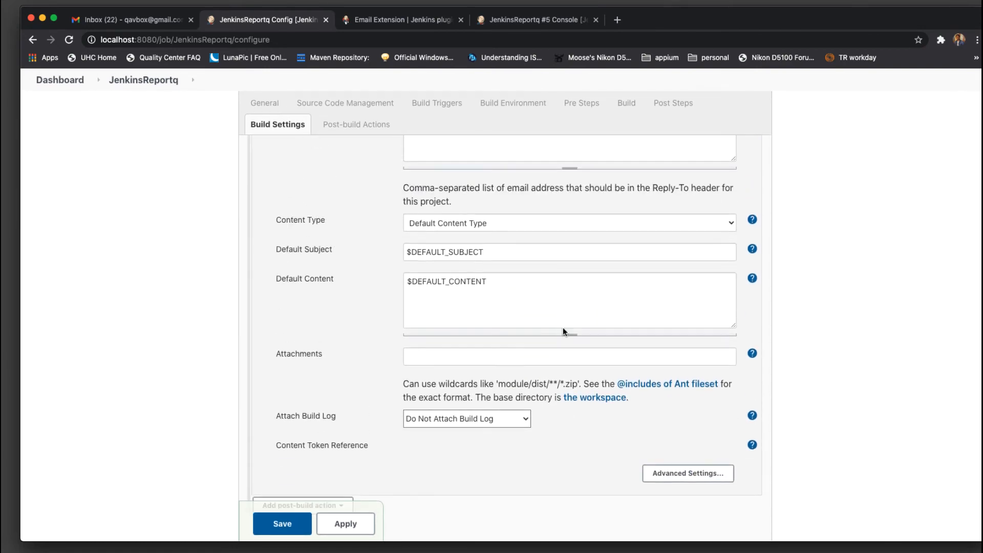
click(442, 355)
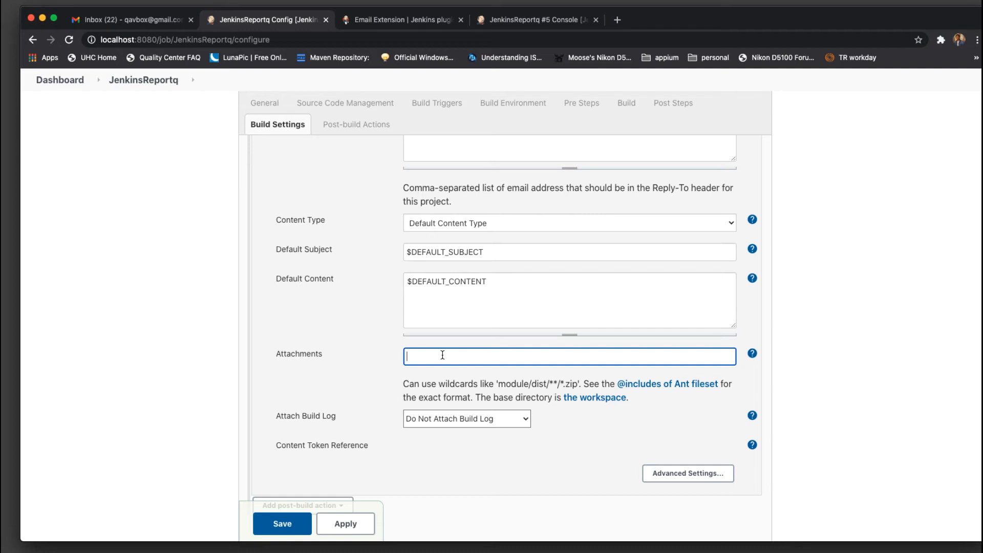
key(super+v)
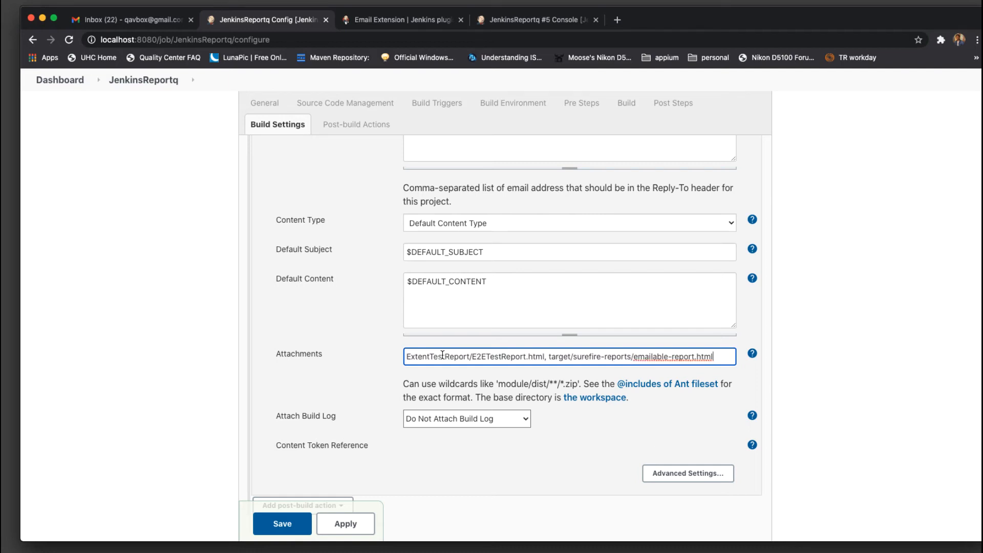
Show the Attachments help describing the file pattern format
click(752, 354)
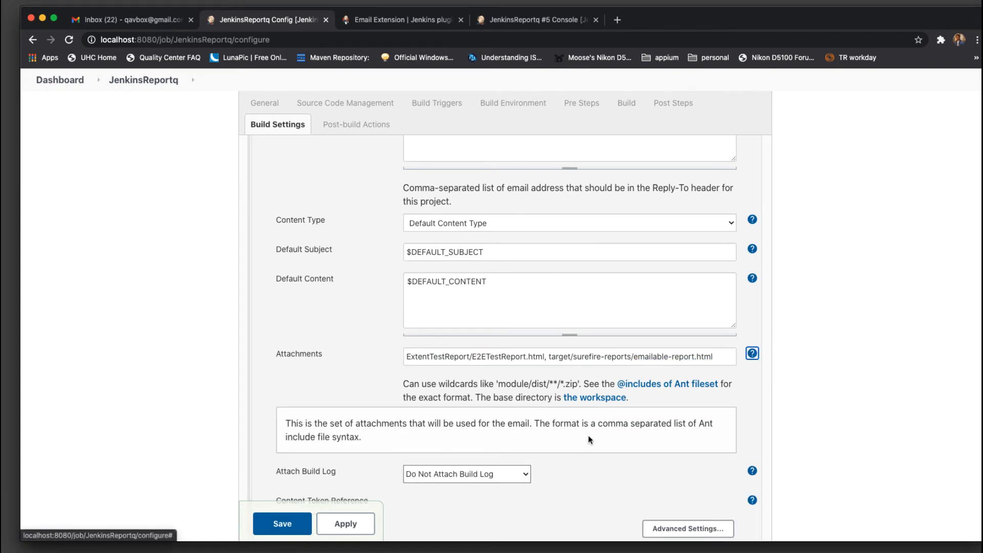
drag(535, 423, 672, 444)
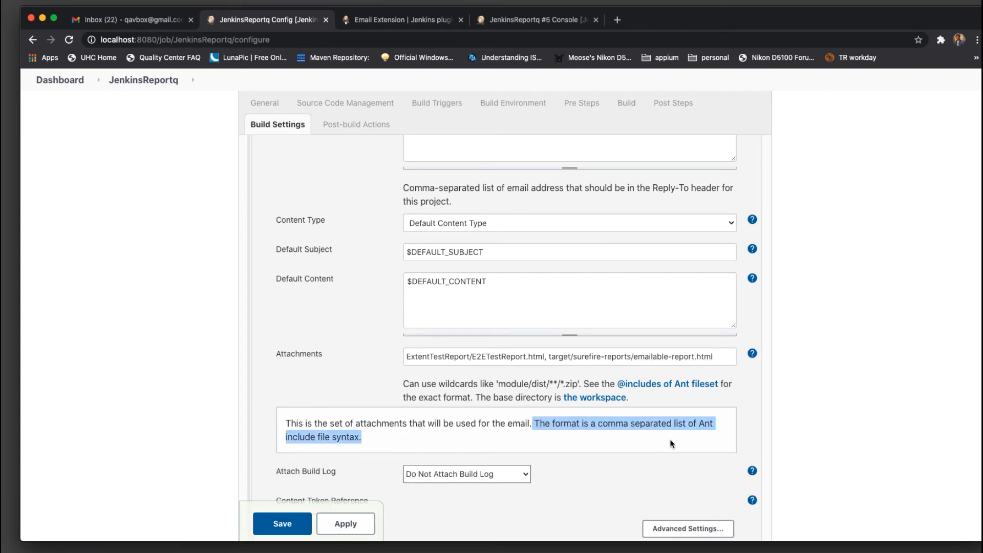
click(672, 443)
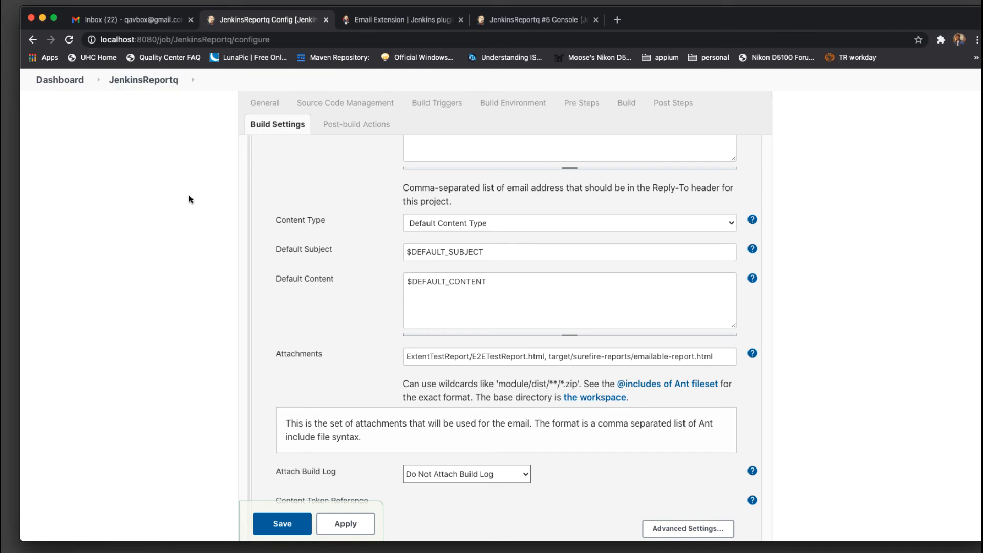
Review the two attachment paths, then expand Advanced Settings to show the Failure - Any trigger sending to Developers
drag(407, 358, 684, 362)
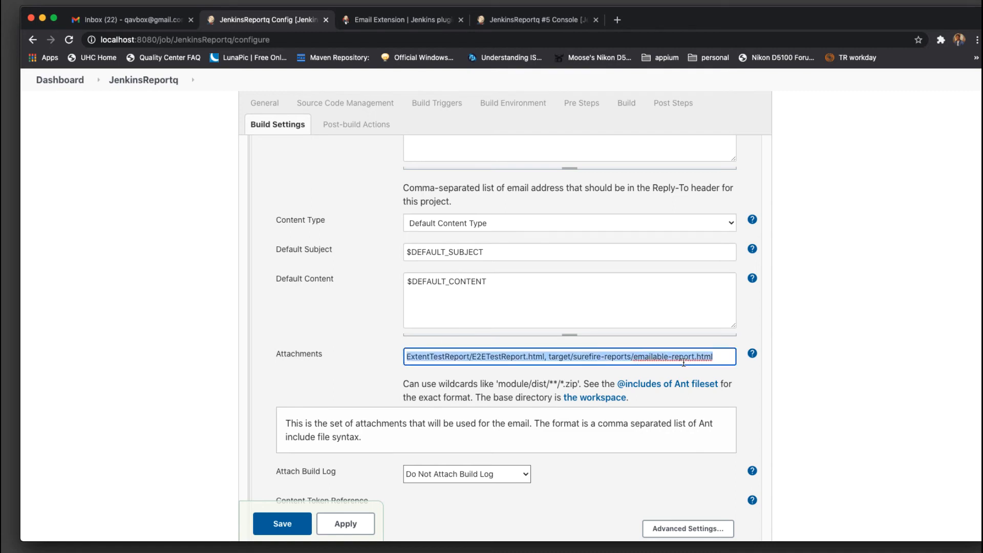
click(726, 358)
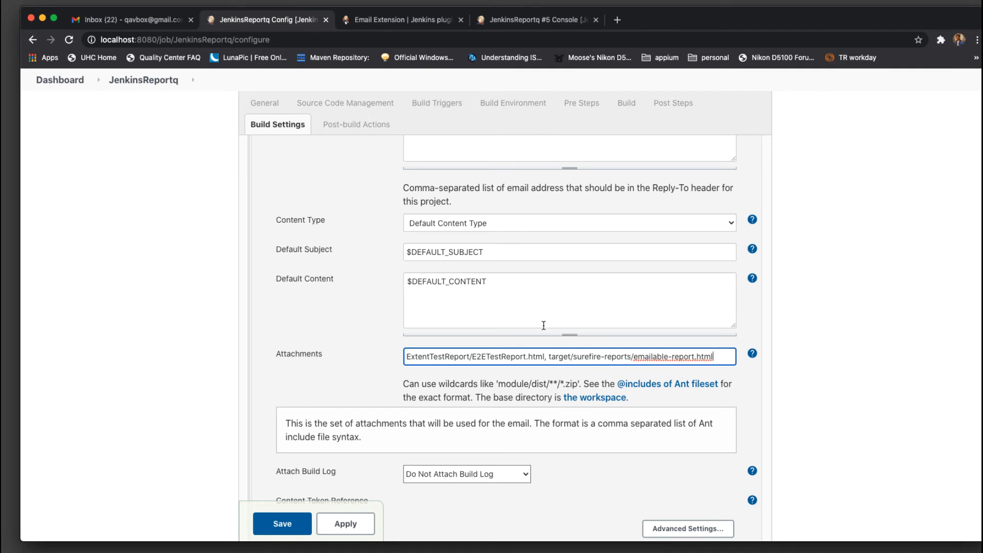
scroll(544, 326, down, 3)
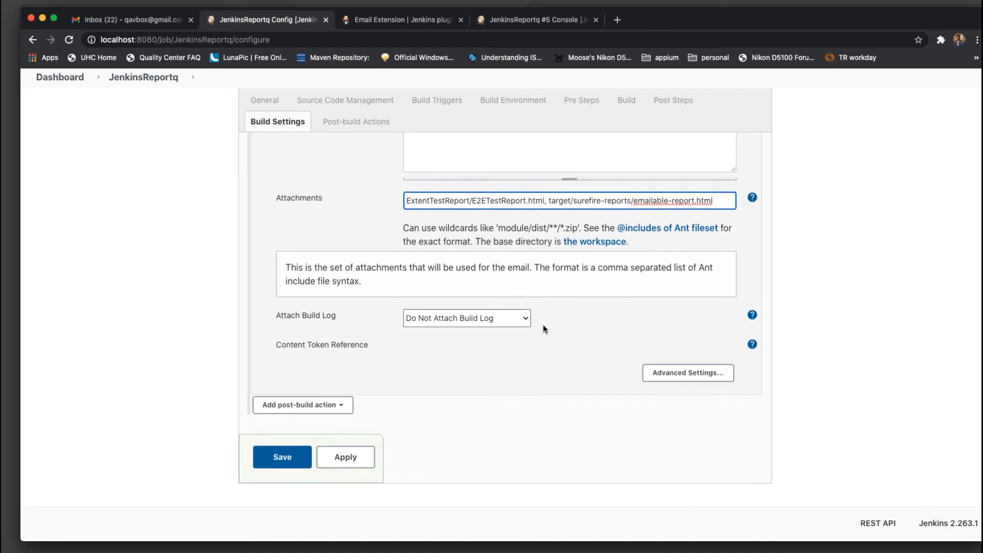
click(698, 378)
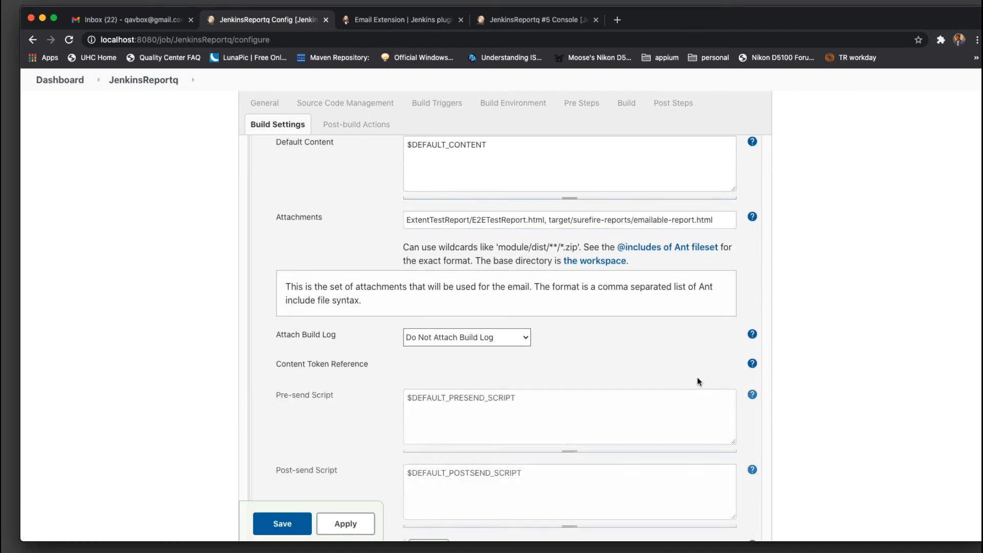
scroll(640, 359, down, 3)
scroll(641, 359, down, 4)
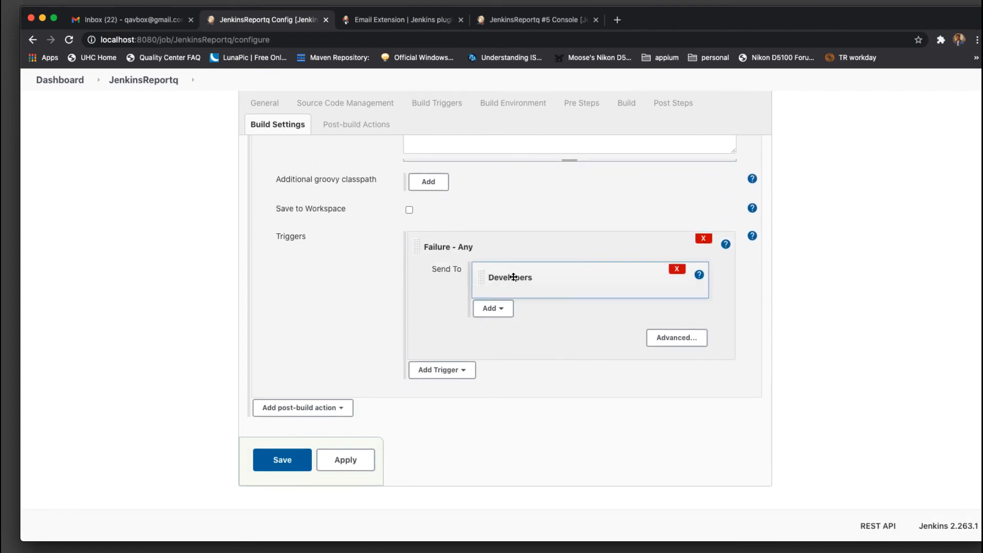
Read the Email Extension docs' Triggers section on how Developers get first.last email addresses
click(404, 19)
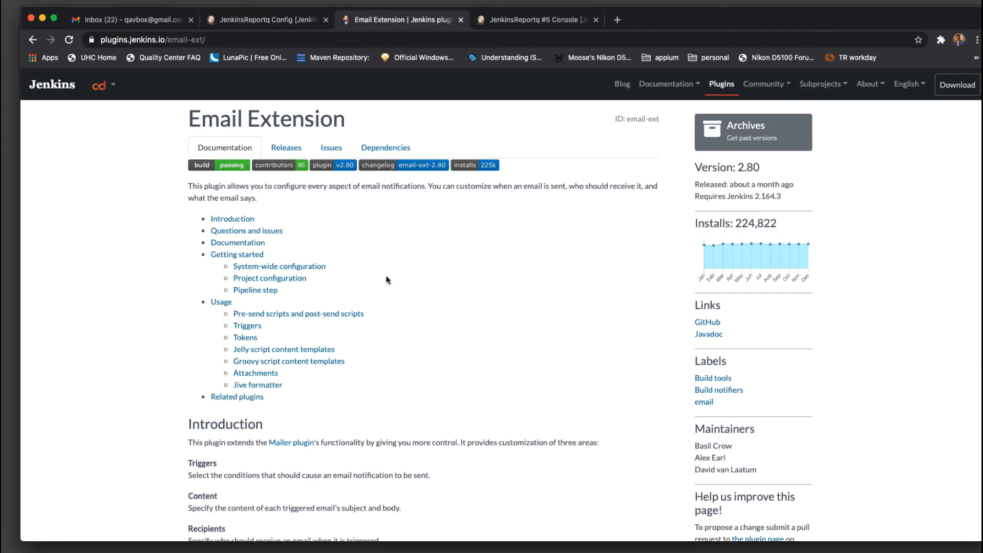
scroll(459, 229, down, 10)
scroll(459, 229, down, 7)
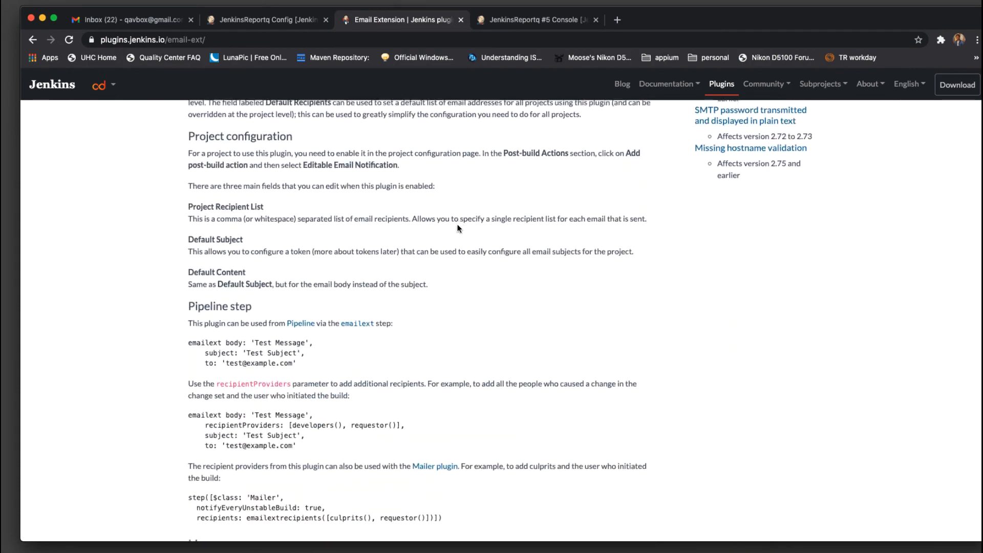
scroll(459, 229, up, 10)
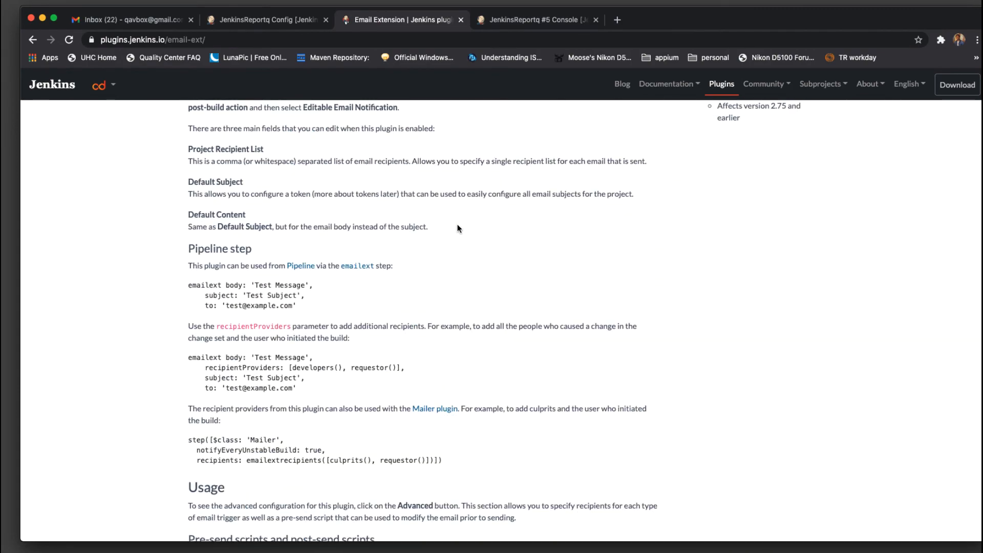
scroll(458, 225, up, 10)
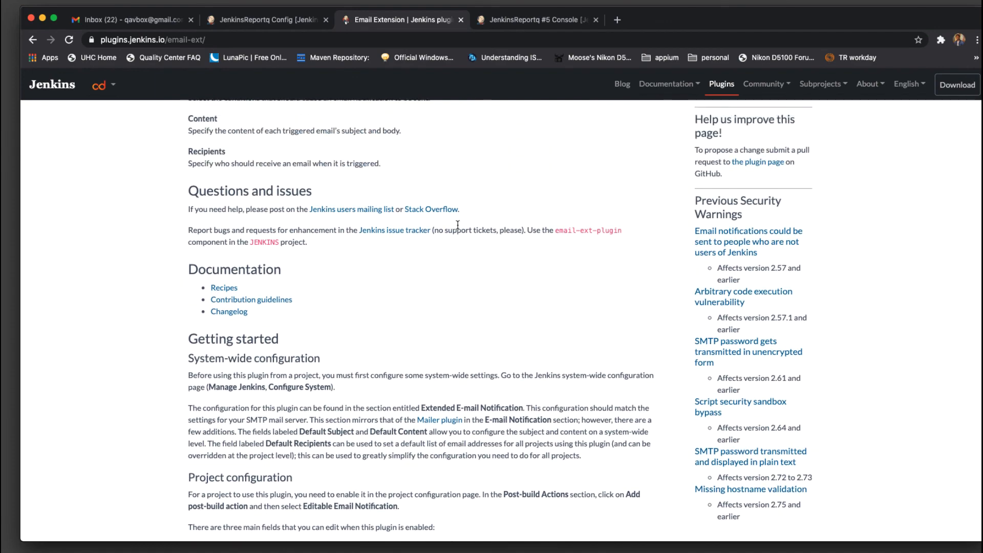
scroll(459, 229, down, 12)
scroll(457, 227, down, 12)
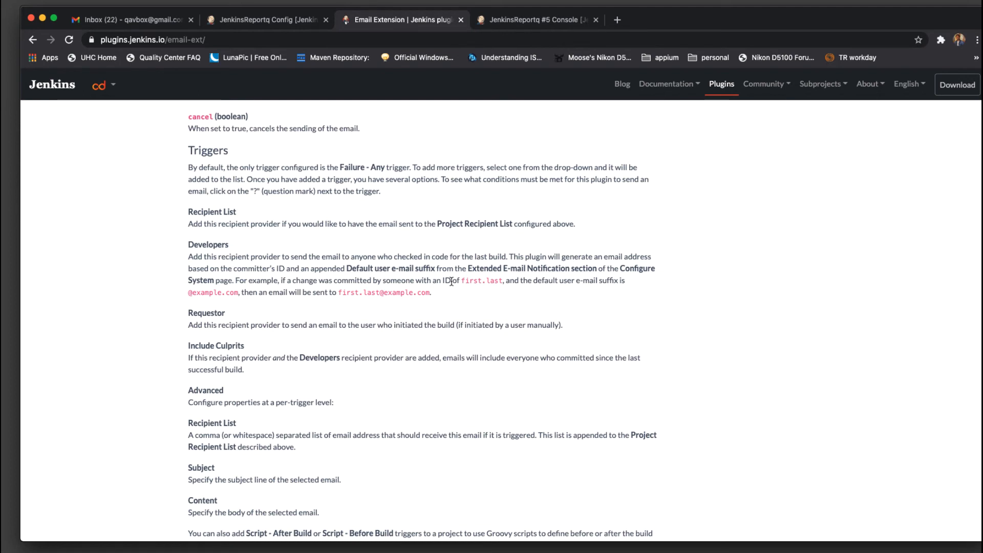
drag(460, 281, 504, 281)
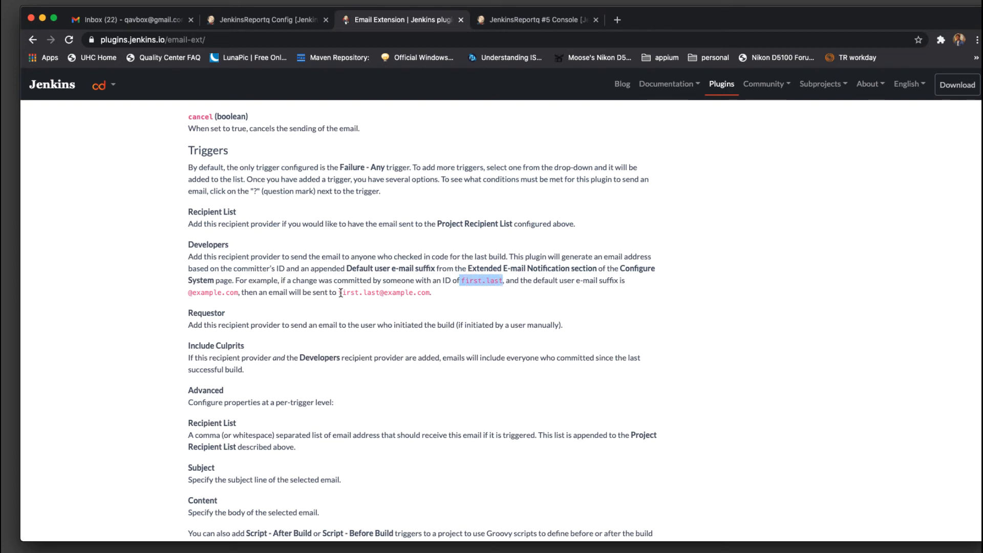
drag(432, 292, 312, 292)
click(471, 293)
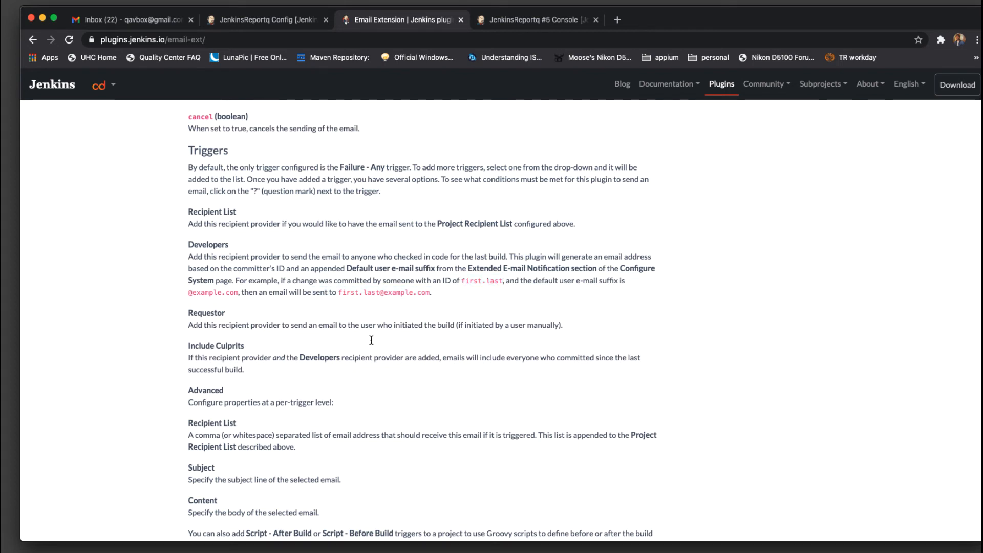
Add Recipient List to the Failure - Any trigger's Send To recipients and read its help
click(271, 21)
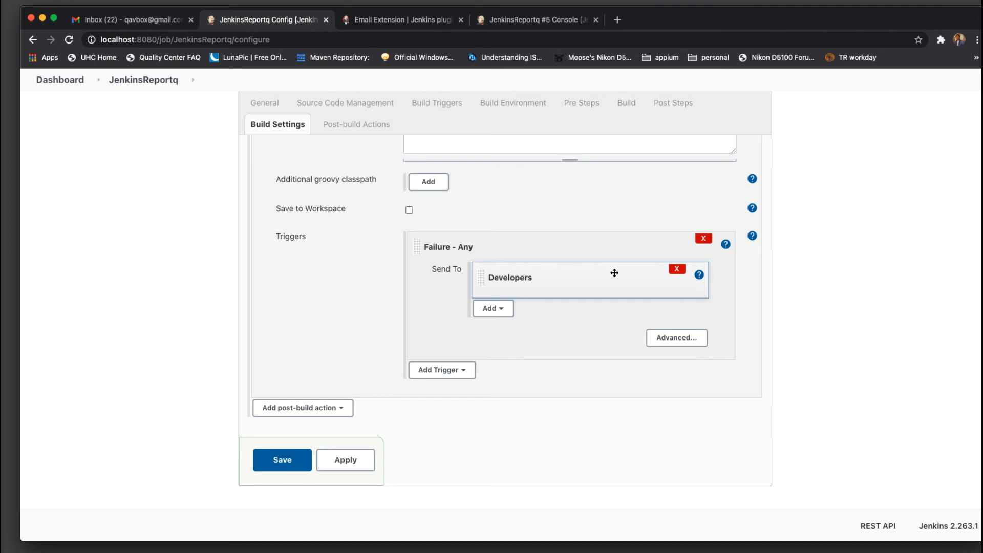
click(494, 309)
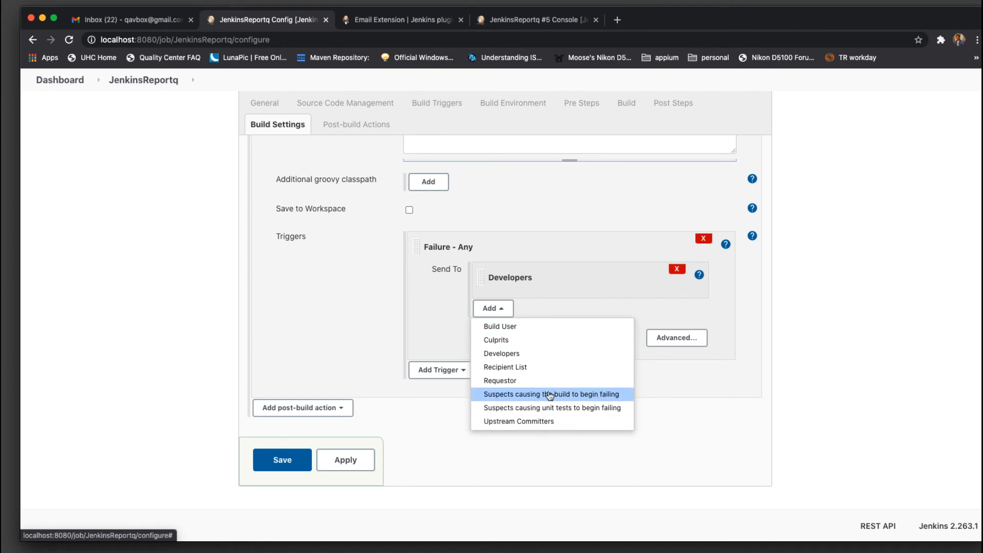
click(551, 369)
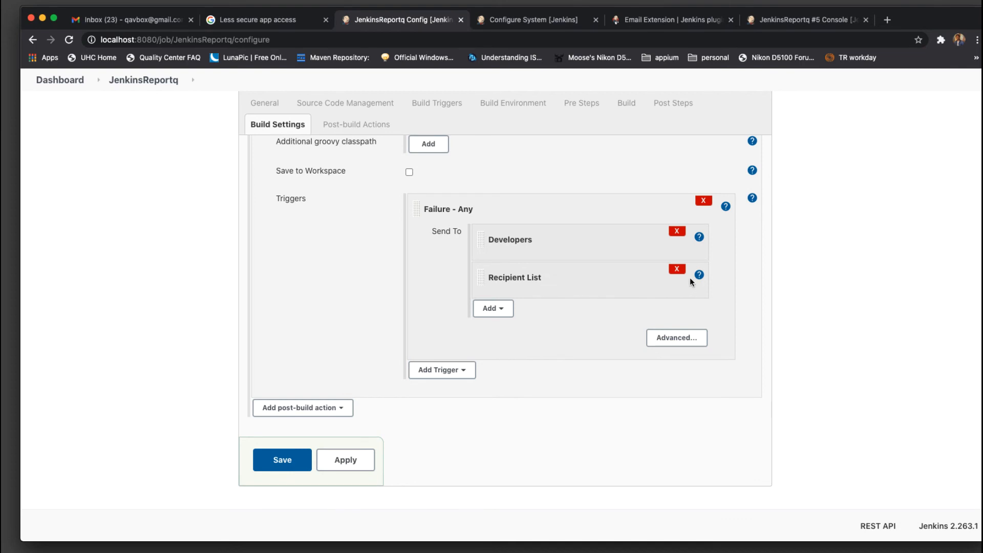
click(699, 275)
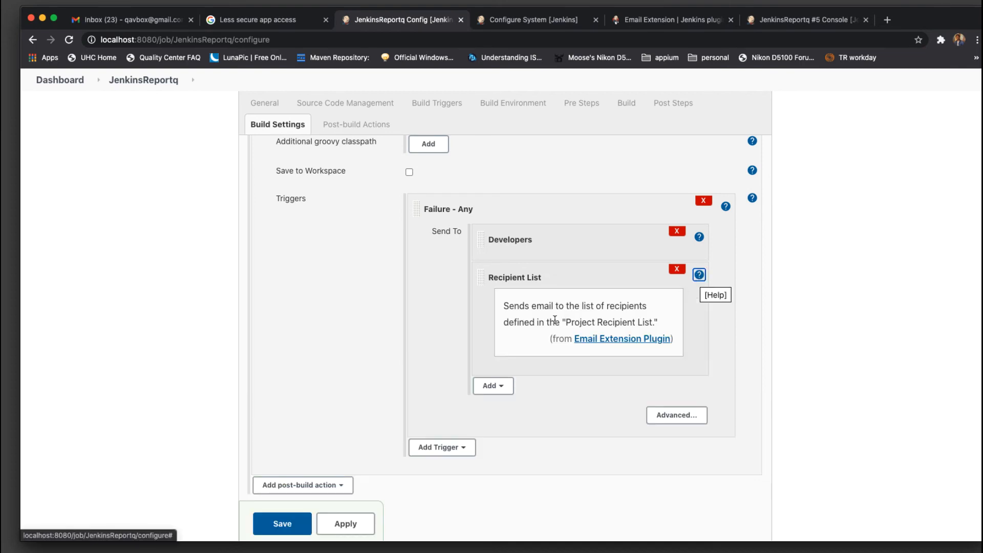
drag(566, 323, 650, 323)
click(659, 326)
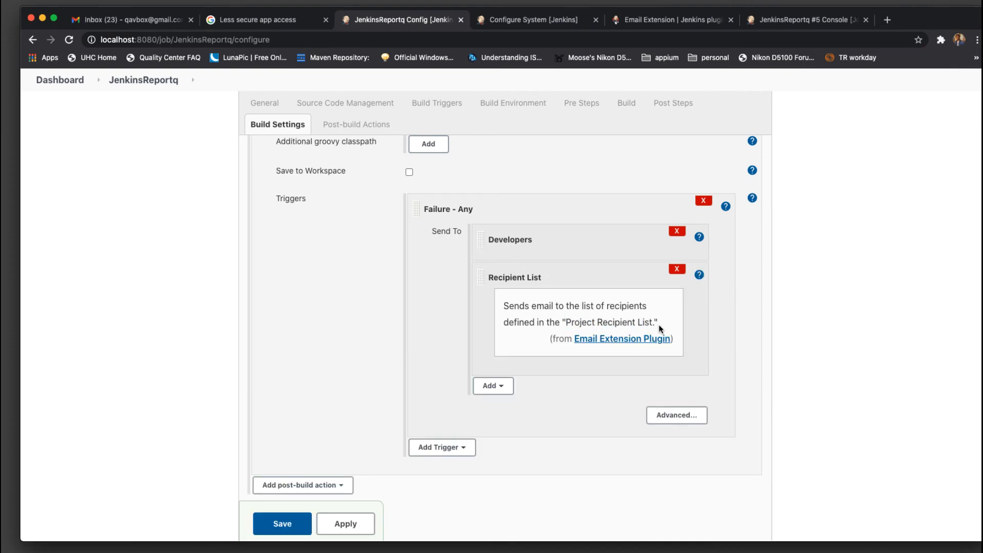
Review the two Default Recipients addresses and the $DEFAULT_RECIPIENTS help in system configuration
click(533, 20)
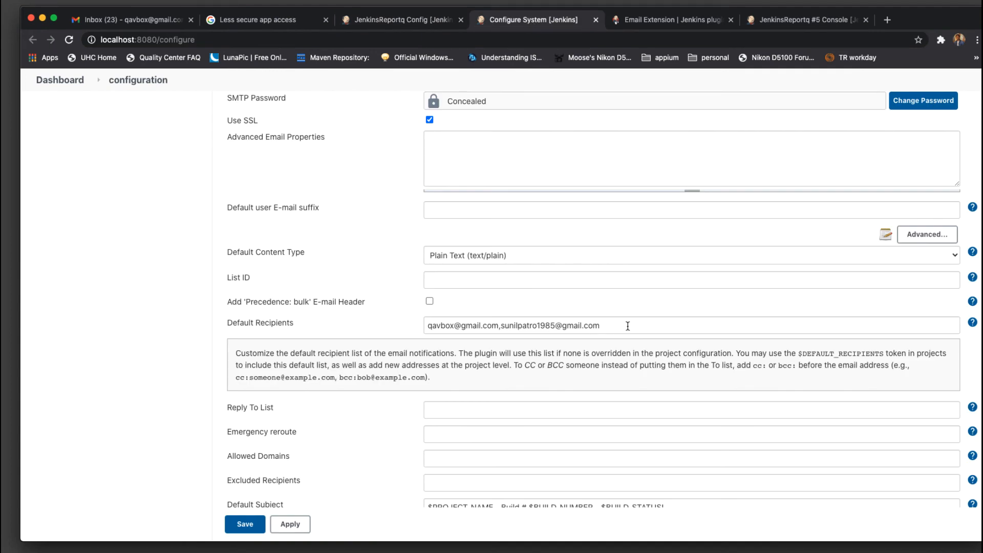
drag(628, 326, 496, 330)
click(390, 323)
drag(863, 352, 883, 352)
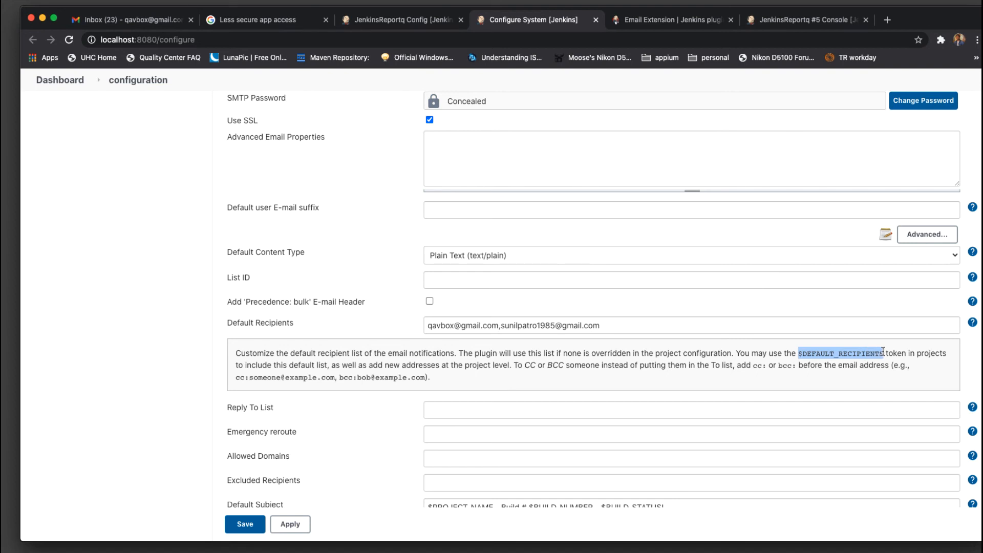
click(881, 358)
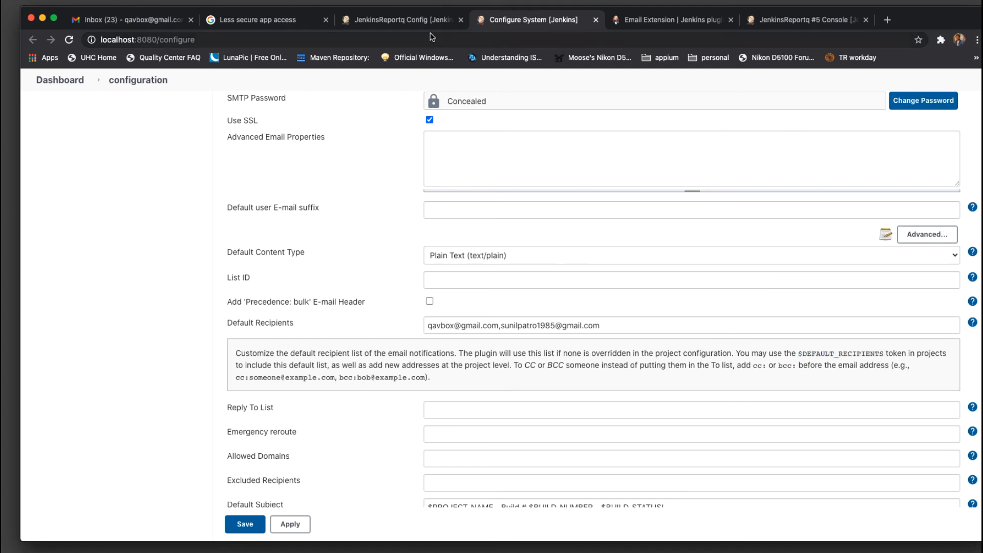
Confirm the signed-in Google account and that Allow less secure apps is switched ON
click(254, 23)
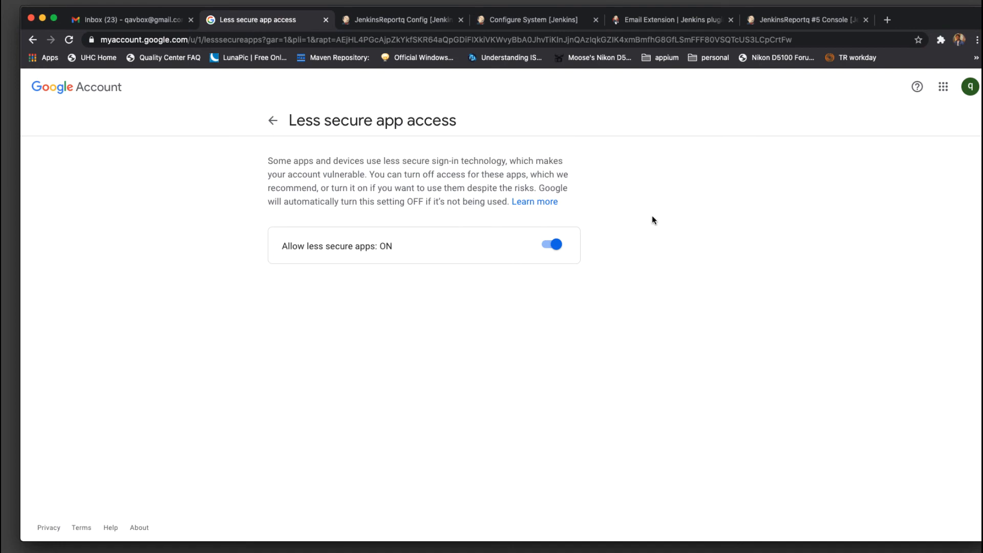
click(962, 88)
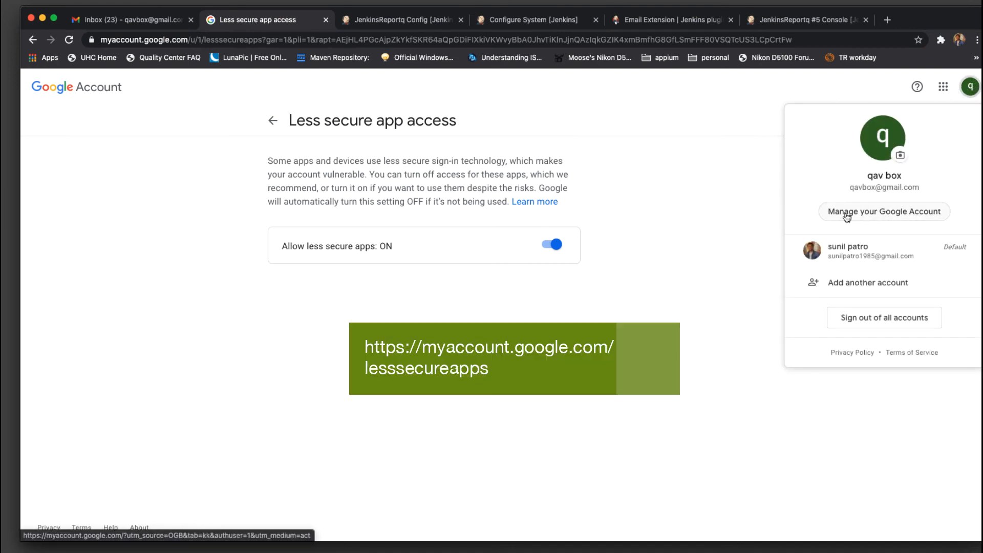
click(762, 192)
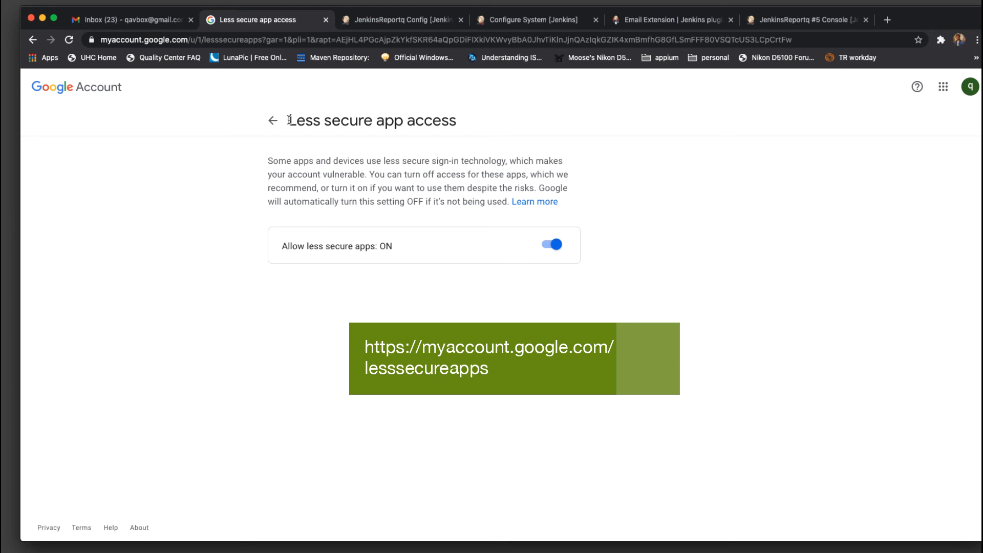
drag(289, 120, 458, 121)
click(399, 277)
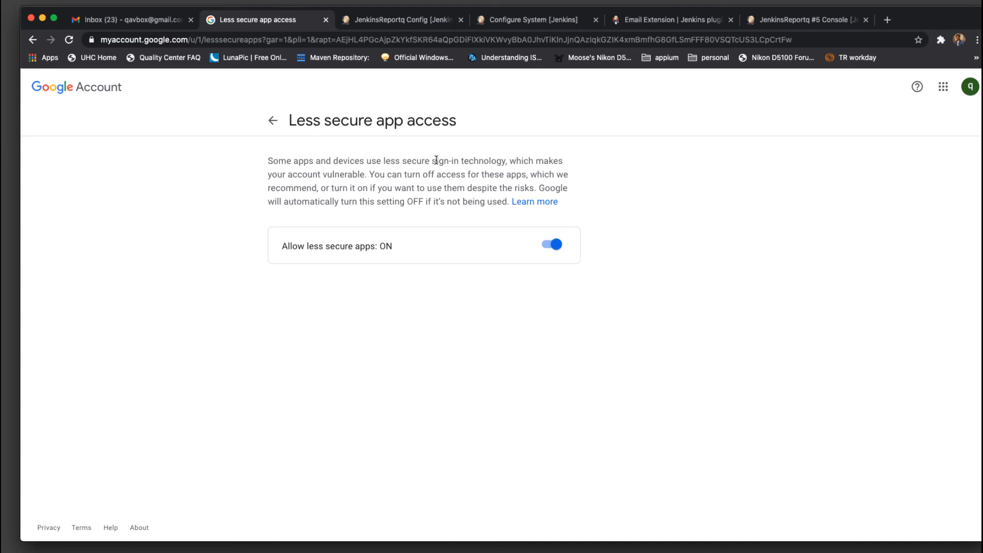
Add an Always email trigger and save the JenkinsReportq configuration
click(371, 23)
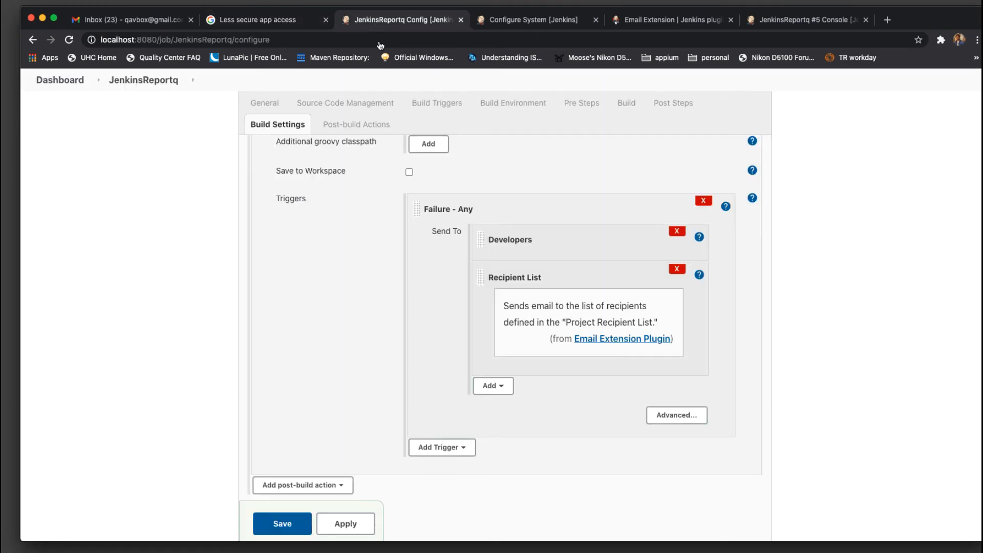
scroll(805, 248, down, 3)
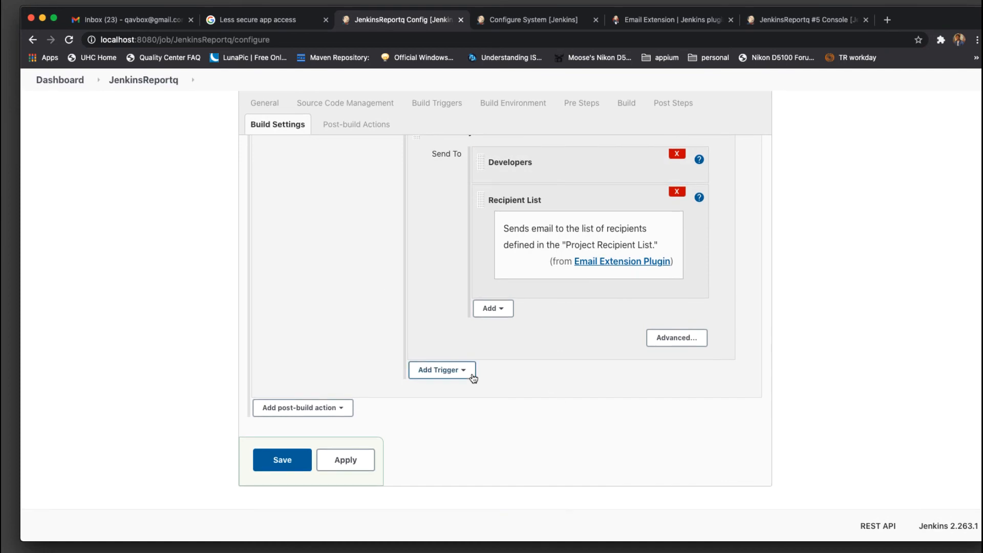
click(461, 370)
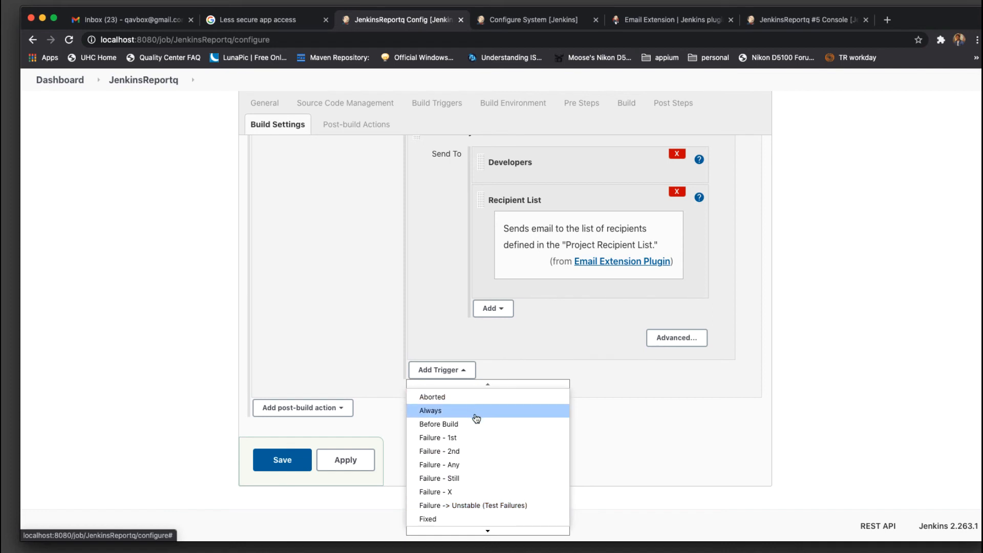
click(475, 415)
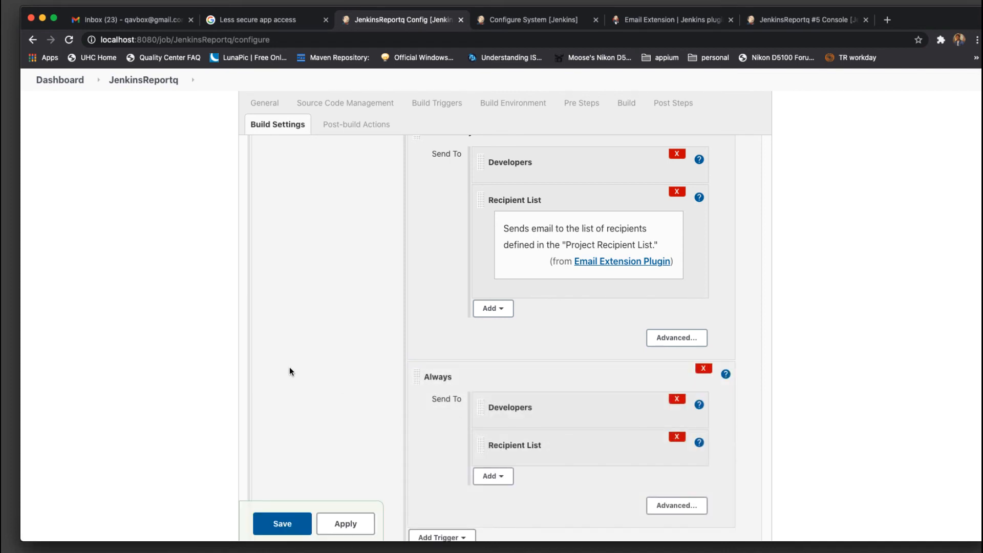
scroll(331, 358, down, 5)
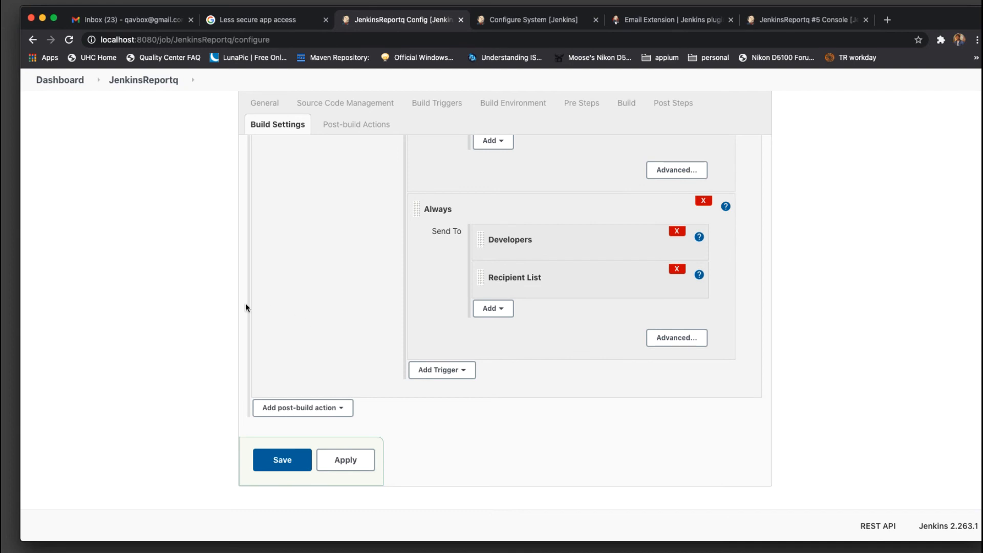
click(278, 461)
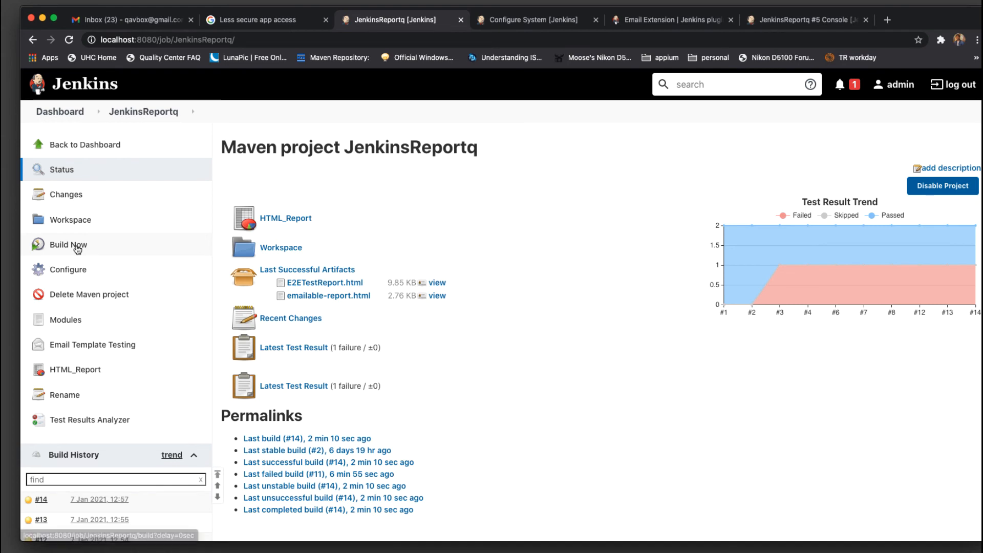
Run a new build of JenkinsReportq and open build #15's console output
click(78, 249)
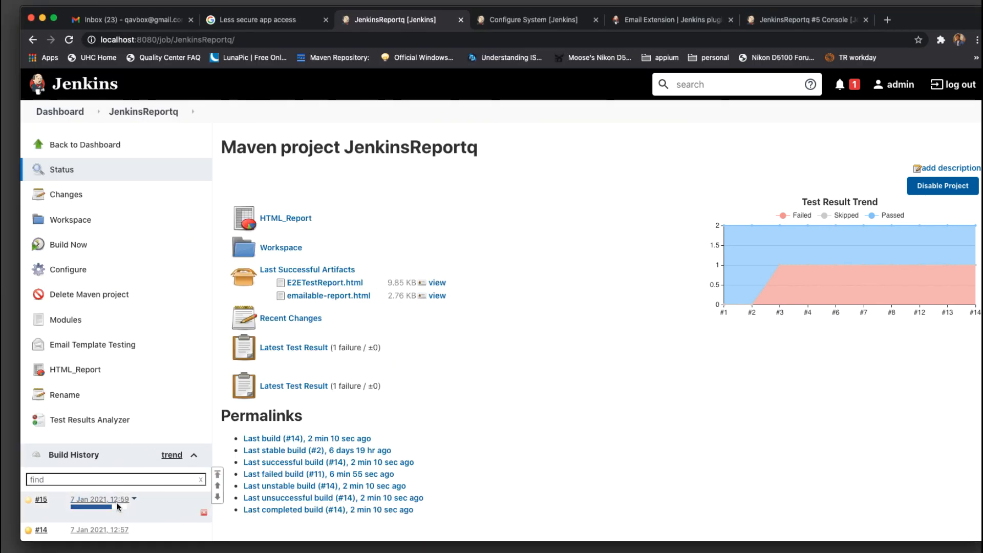
click(101, 499)
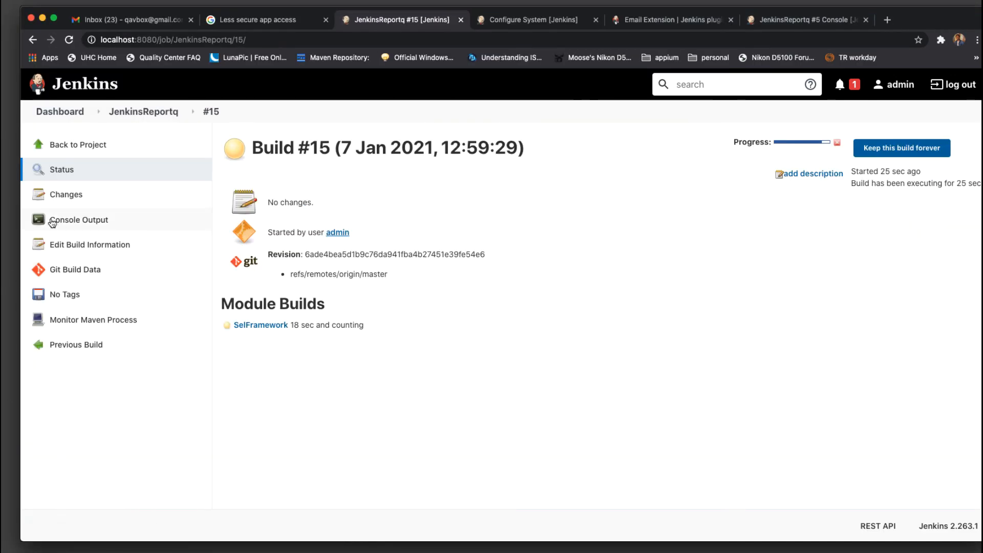
click(70, 220)
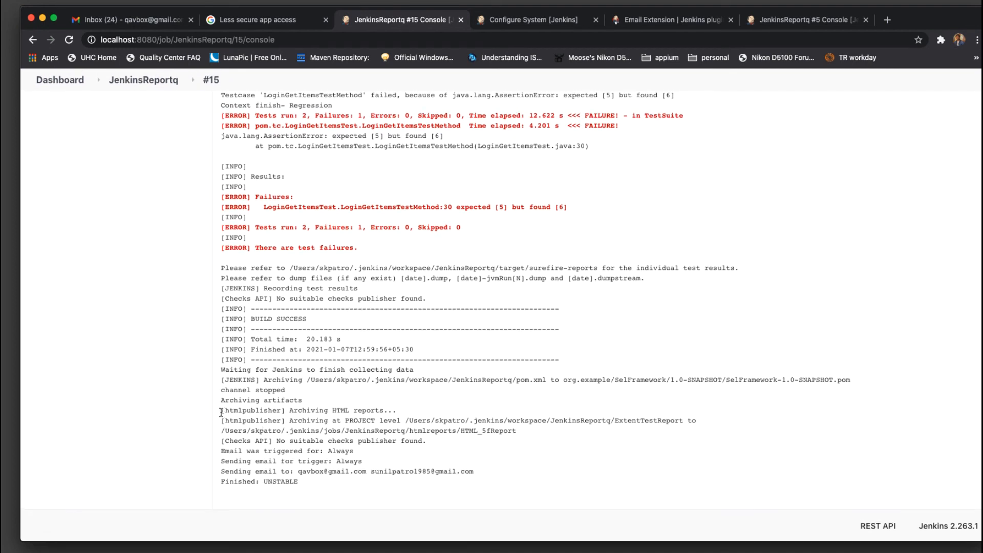
Check the log lines for HTML report archiving, the Always email trigger and its two recipients
drag(221, 412, 530, 444)
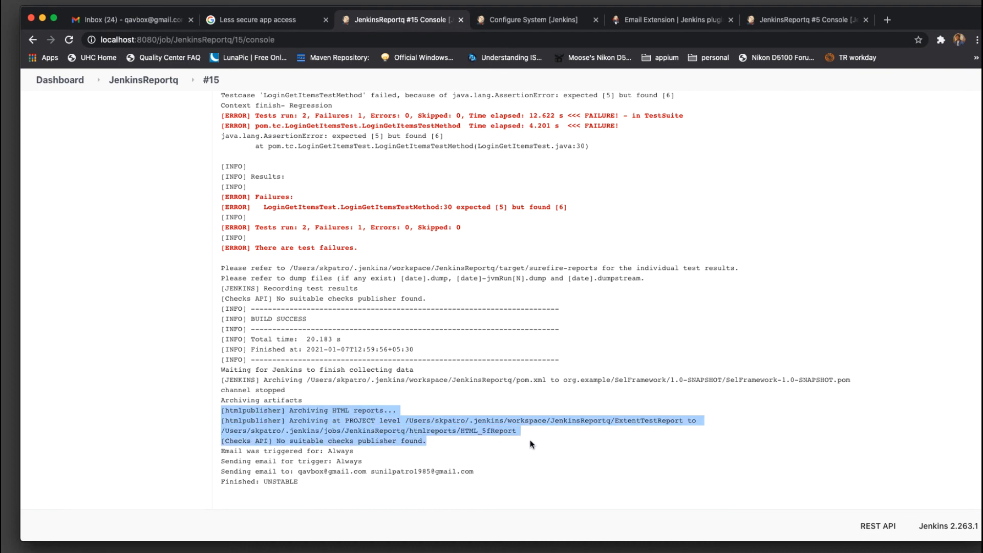
click(534, 444)
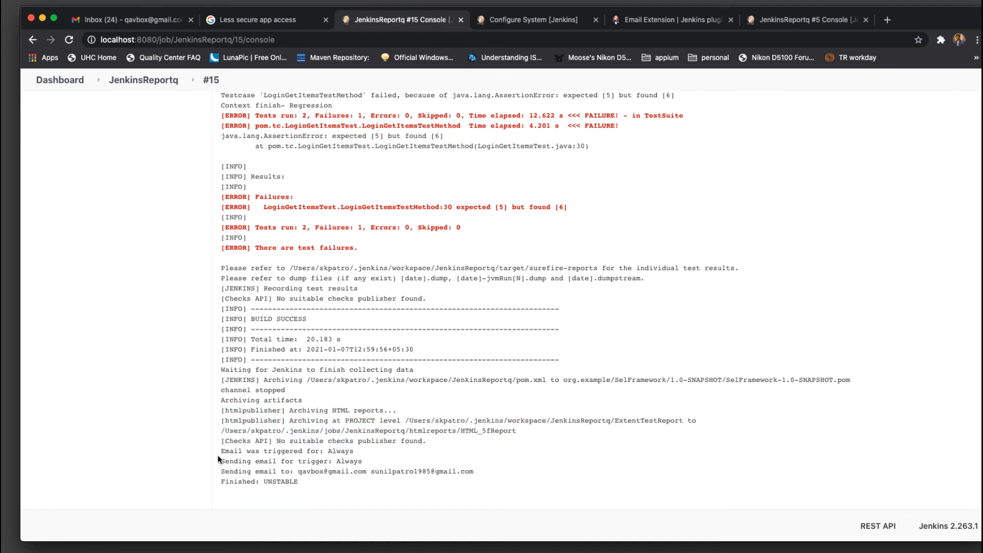
mouse_move(218, 451)
mouse_down()
mouse_move(356, 457)
mouse_move(221, 450)
mouse_up()
click(392, 463)
drag(499, 476, 215, 475)
click(591, 464)
Confirm the Attachments field lists both HTML report paths, then go to the Gmail inbox
click(144, 79)
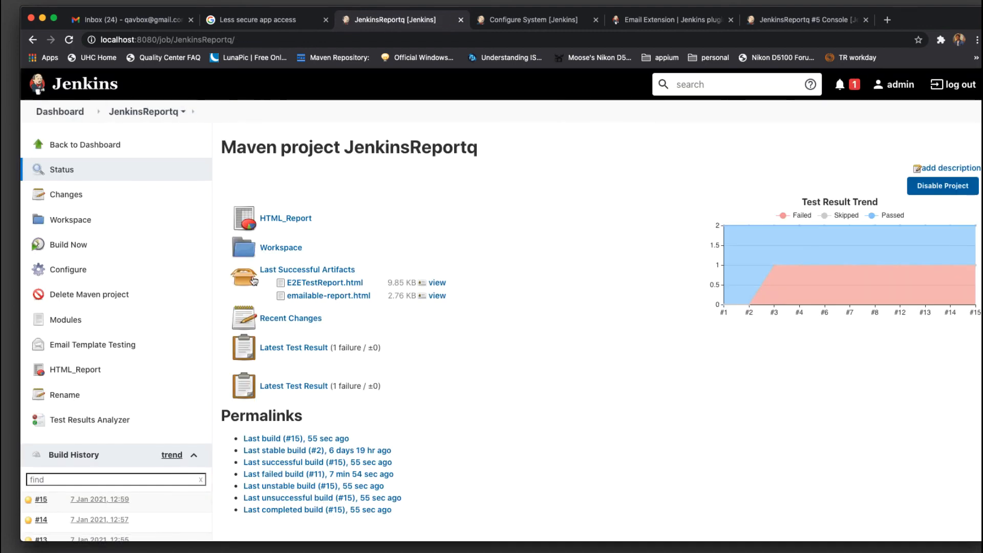
click(72, 269)
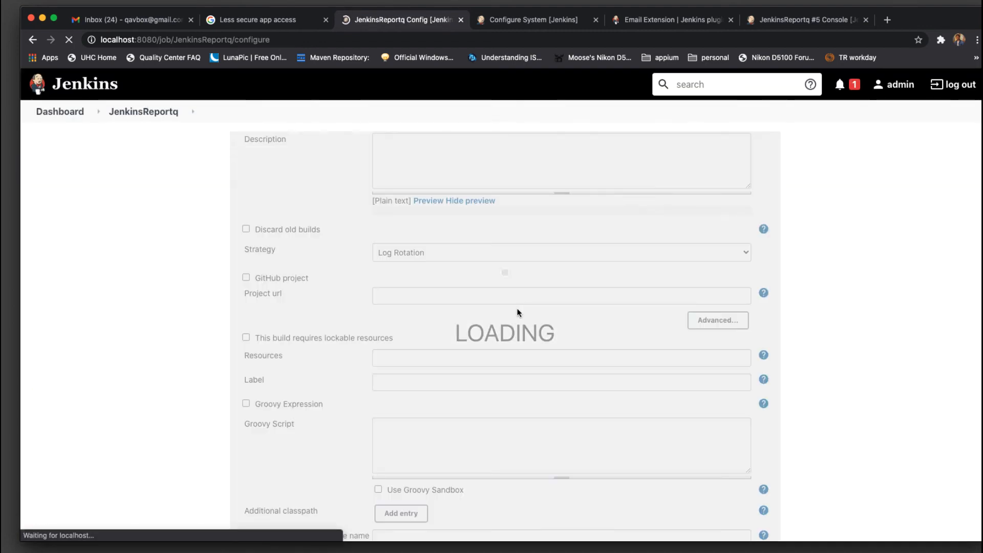
scroll(518, 313, down, 20)
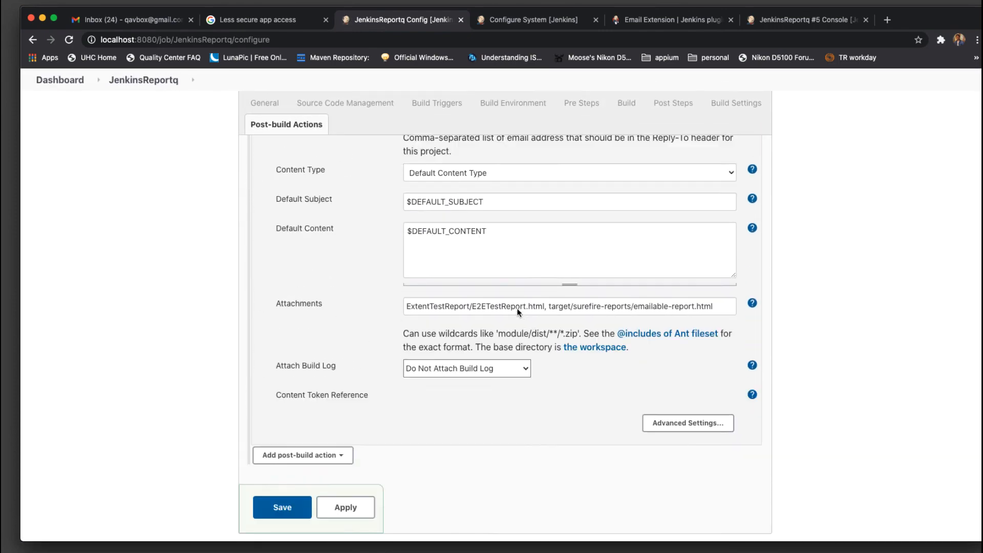
scroll(517, 311, down, 2)
drag(508, 259, 421, 258)
drag(572, 258, 728, 262)
click(727, 262)
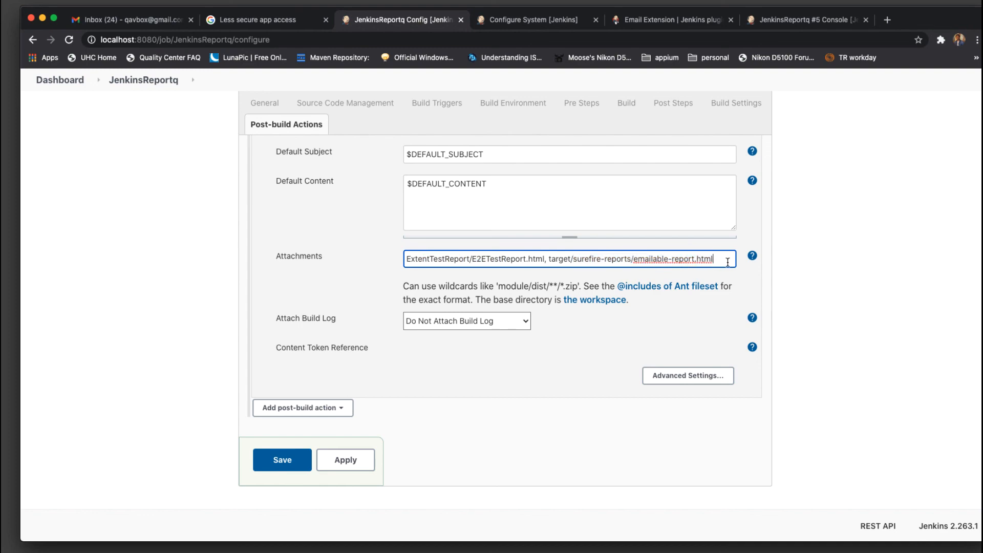
click(124, 20)
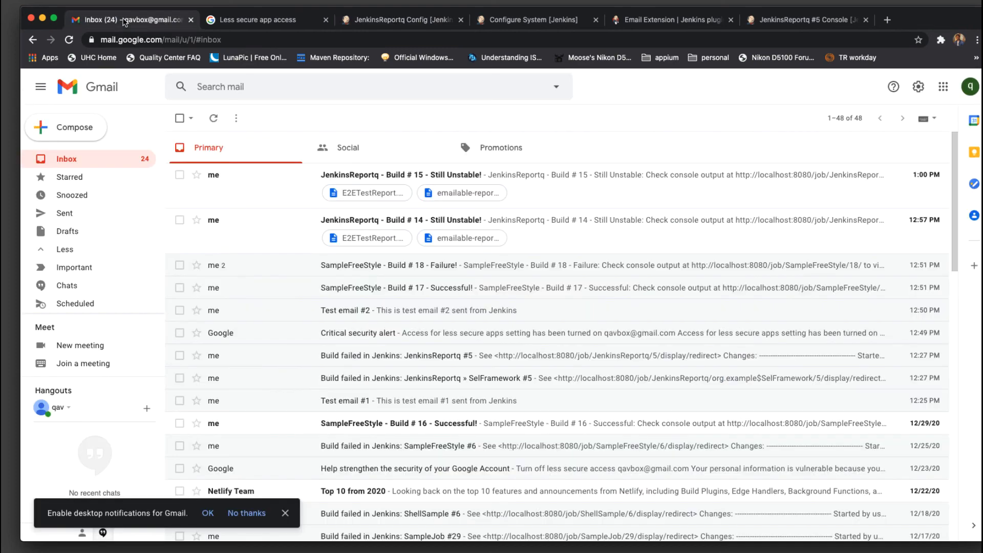
Open the Build # 15 - Still Unstable! email, then glance back at the JenkinsReportq project page
click(454, 177)
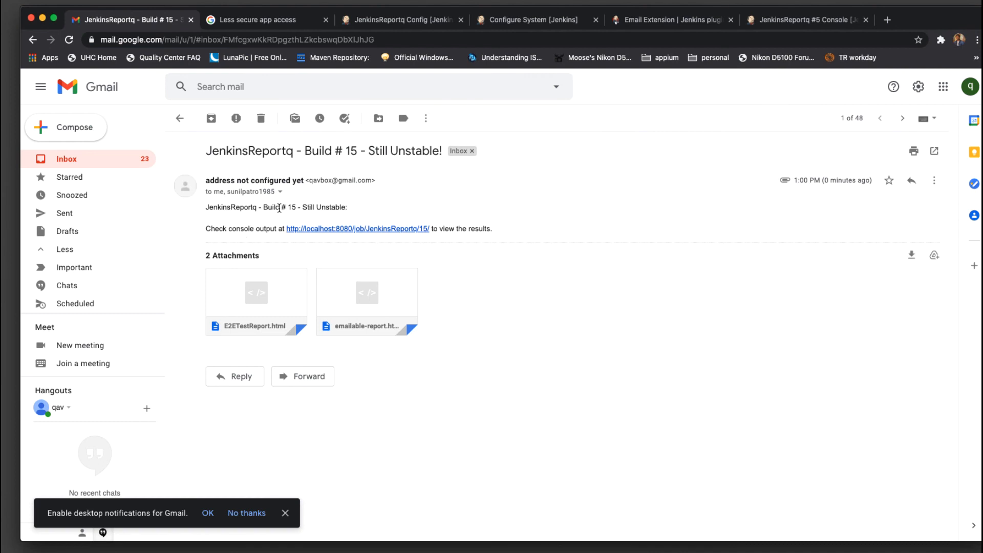
click(405, 23)
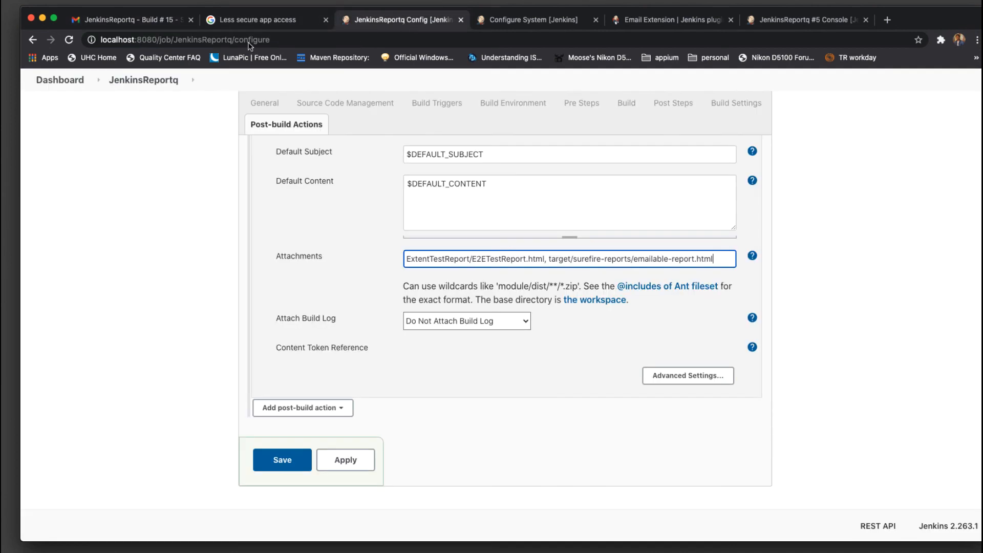
scroll(143, 207, up, 15)
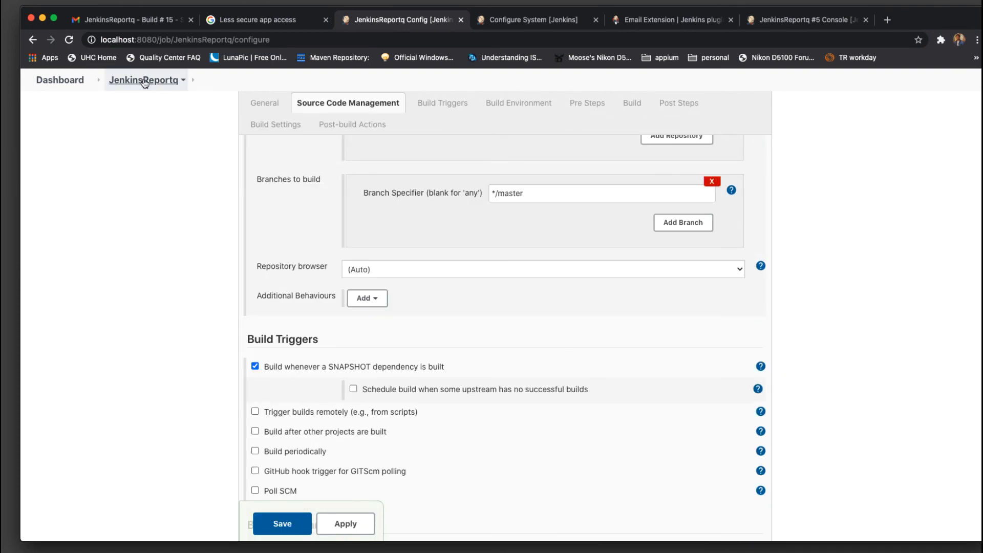
click(143, 80)
scroll(153, 367, down, 4)
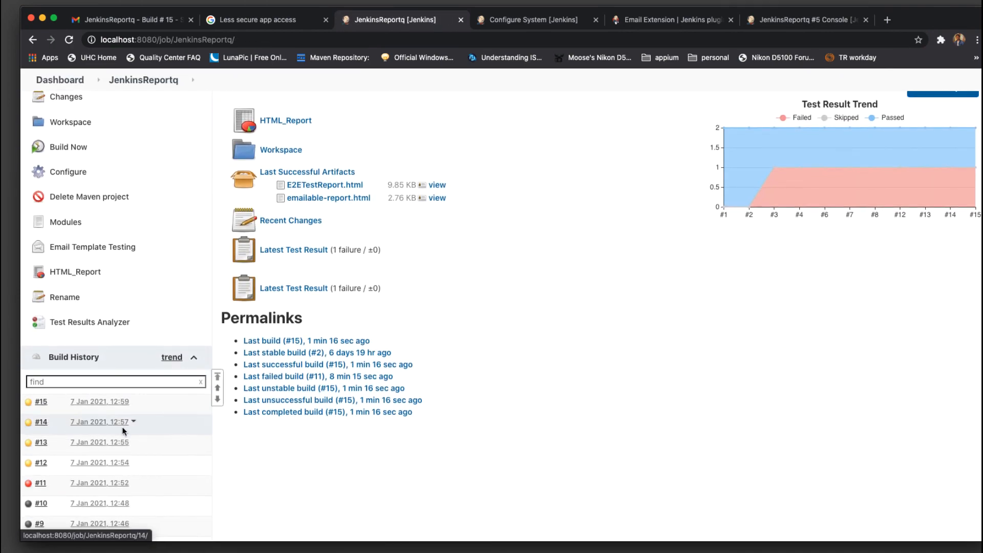
Review the email body and its E2ETestReport.html and emailable-report.html attachments
click(149, 21)
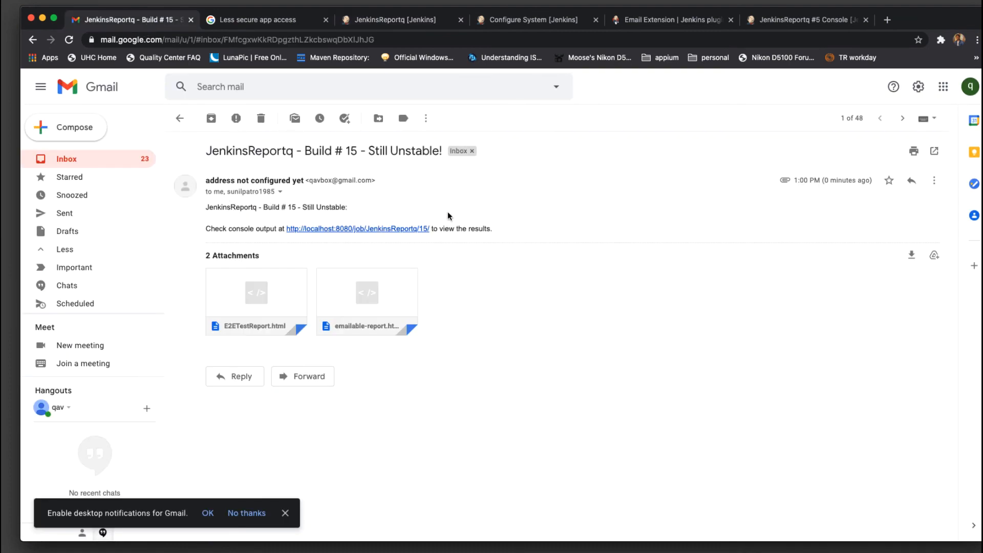
drag(523, 233, 205, 206)
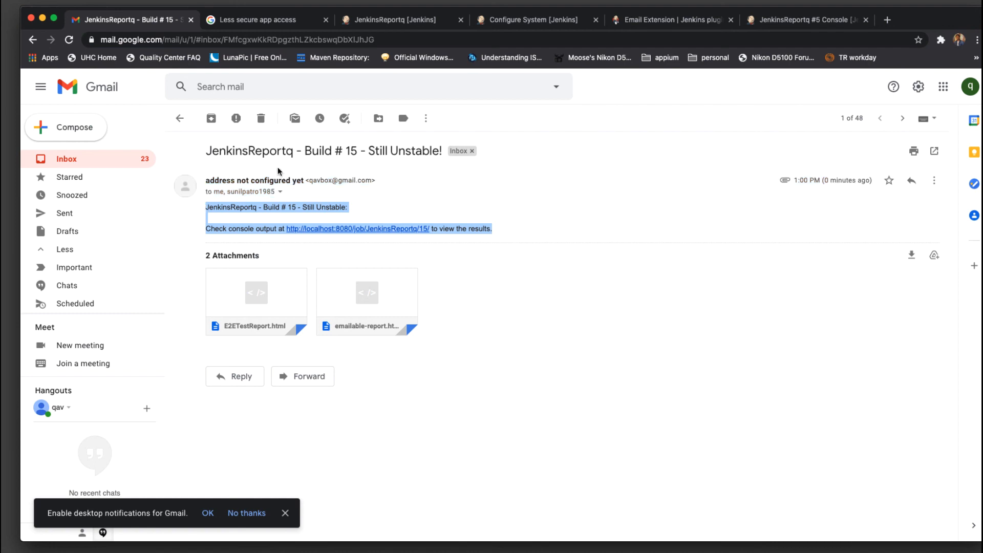
click(550, 220)
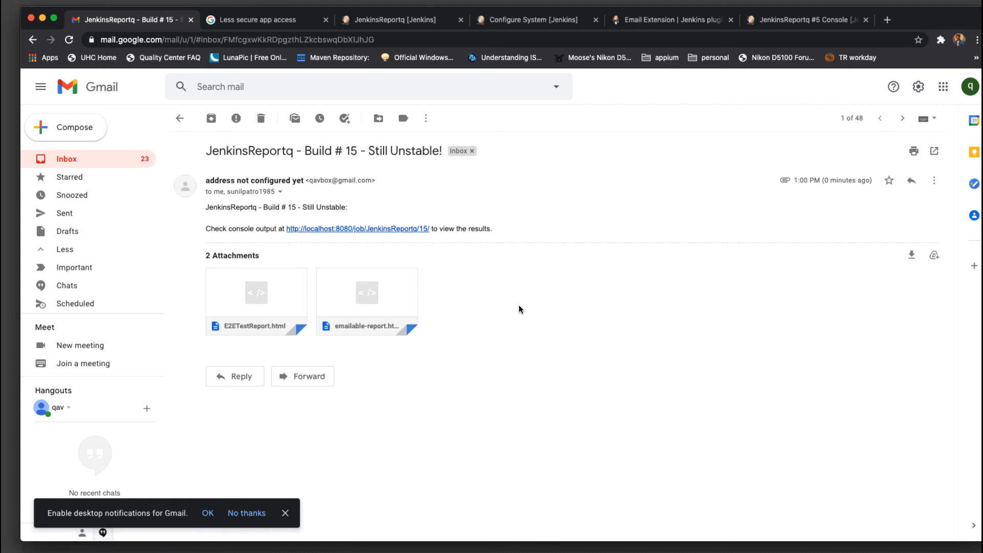
mouse_move(275, 311)
click(710, 316)
Open Build #15 in a new tab from the email's localhost link, then return to the email
click(374, 231)
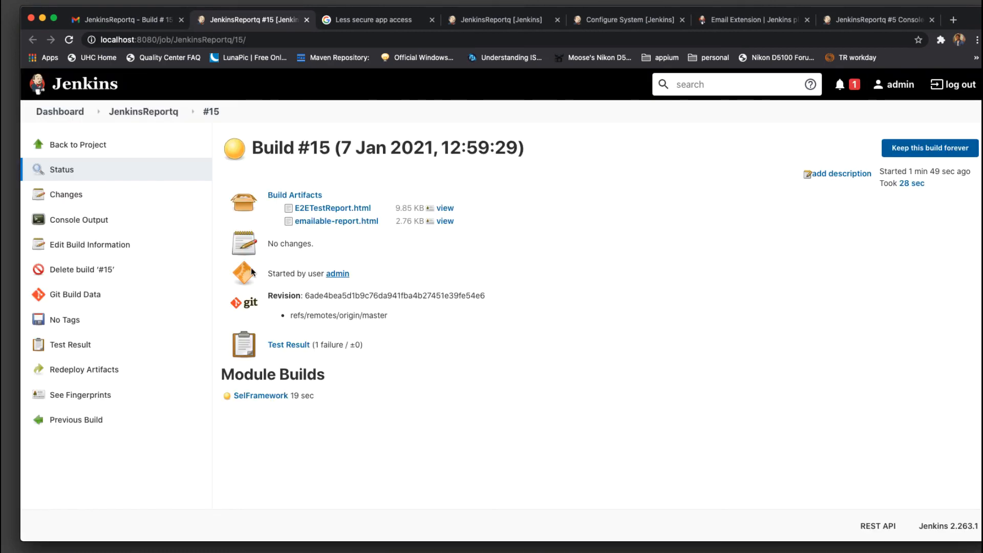
key(ctrl+shift+Tab)
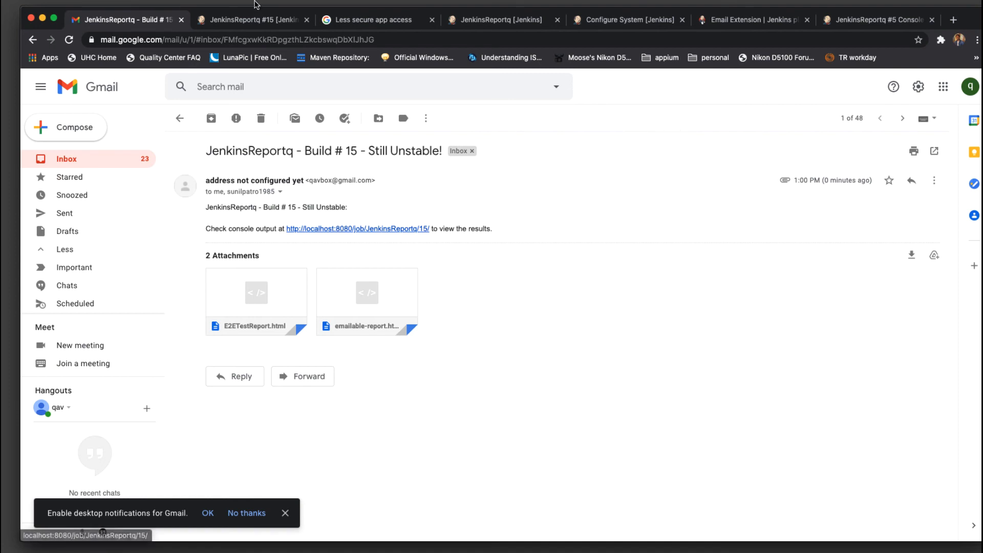
key(ctrl+Tab)
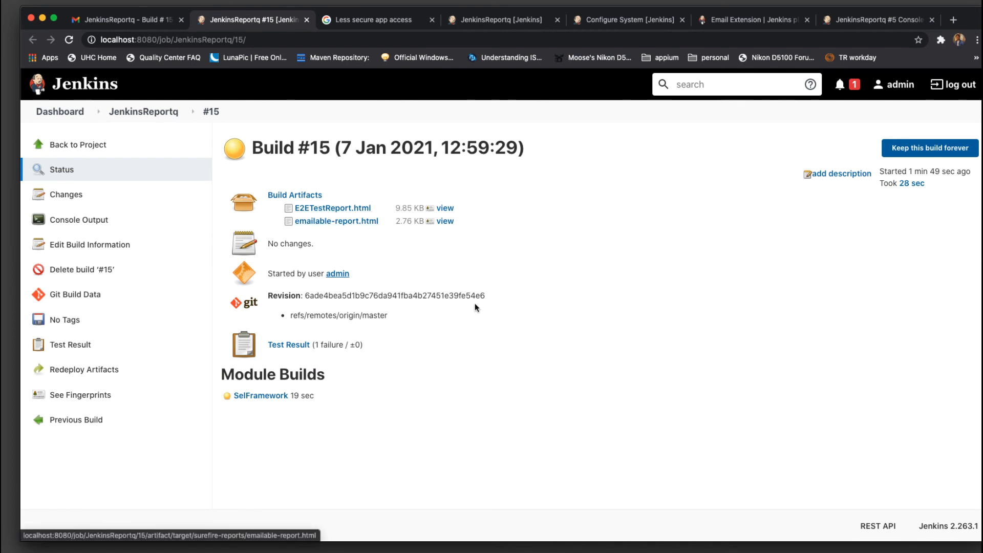
click(136, 23)
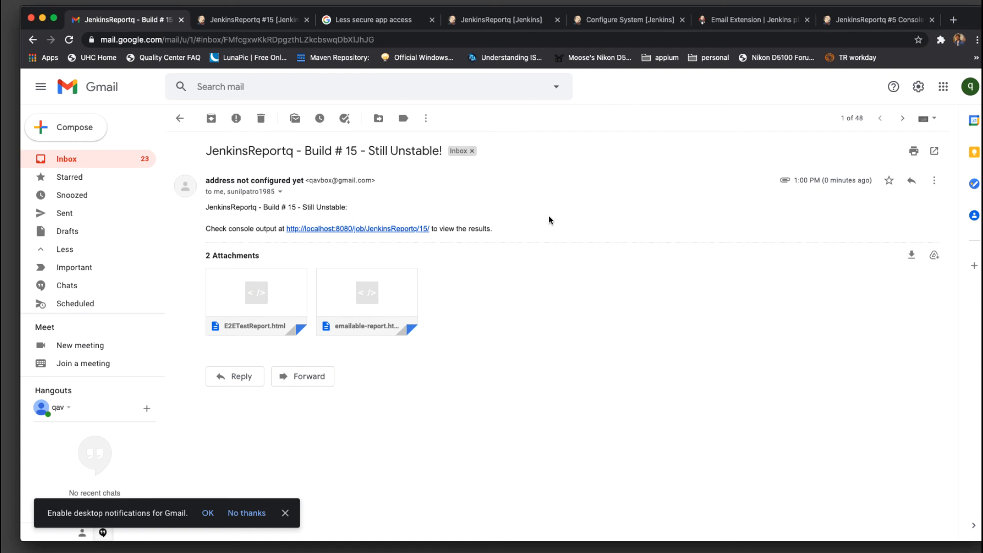
Highlight the email's 'Check console output' line, then return to the JenkinsReportq Build #15 page
drag(536, 232, 208, 229)
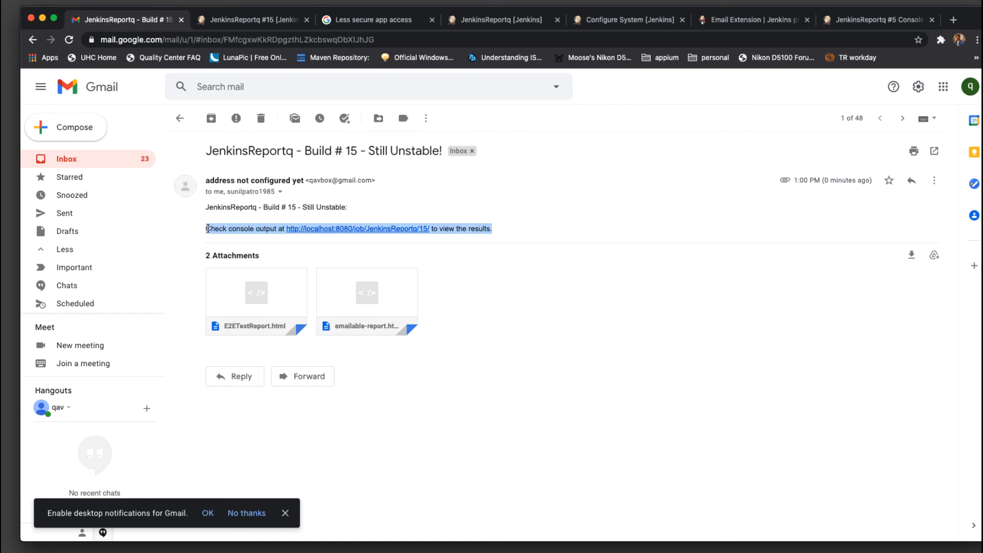
click(651, 325)
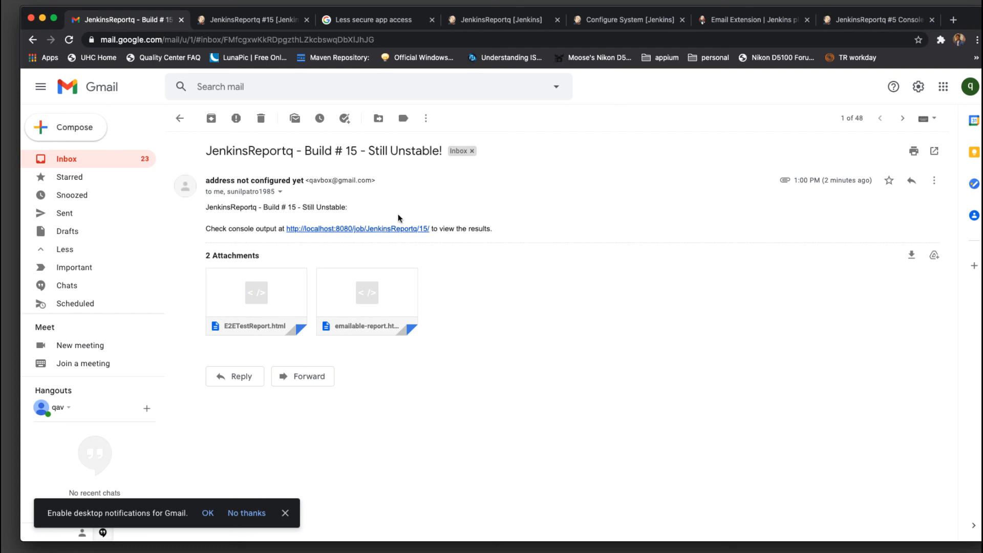
click(240, 19)
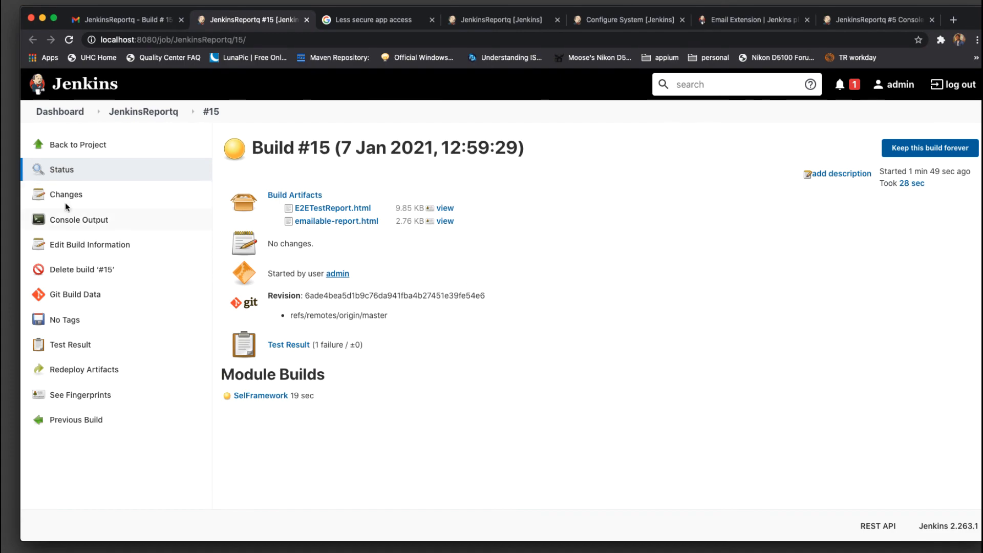
View build #15's console log showing the LoginGetItemsTestMethod assertion failure (expected 5, found 6)
click(79, 220)
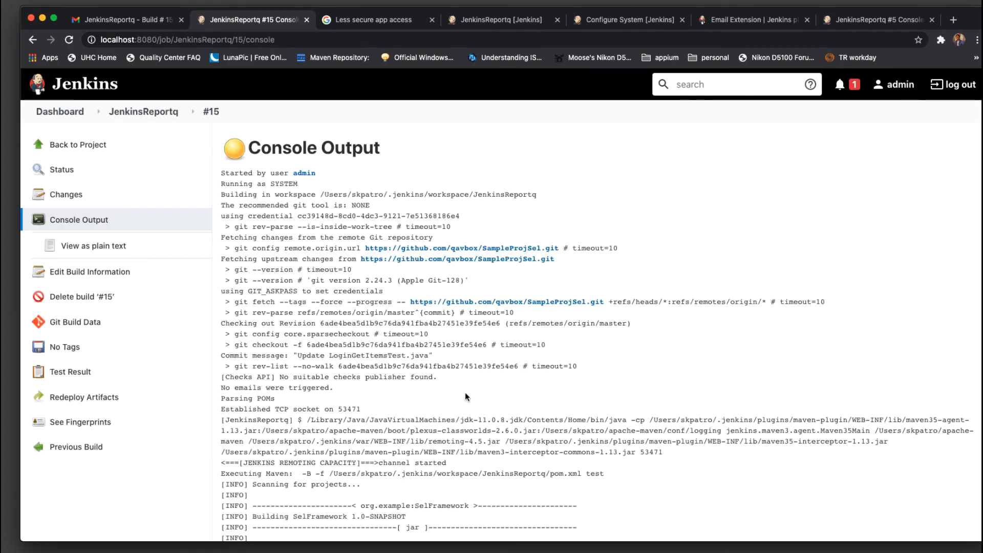
scroll(465, 397, down, 20)
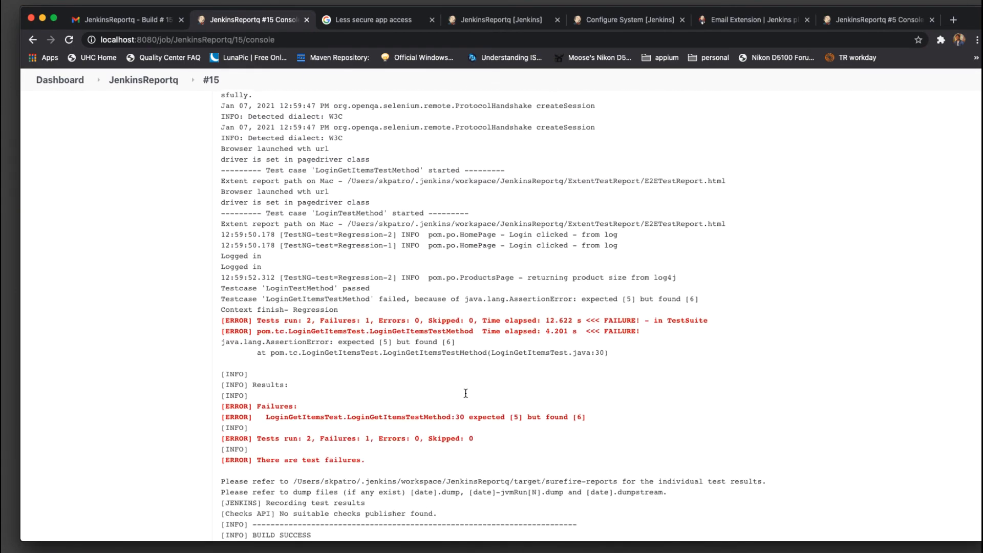
scroll(466, 394, up, 20)
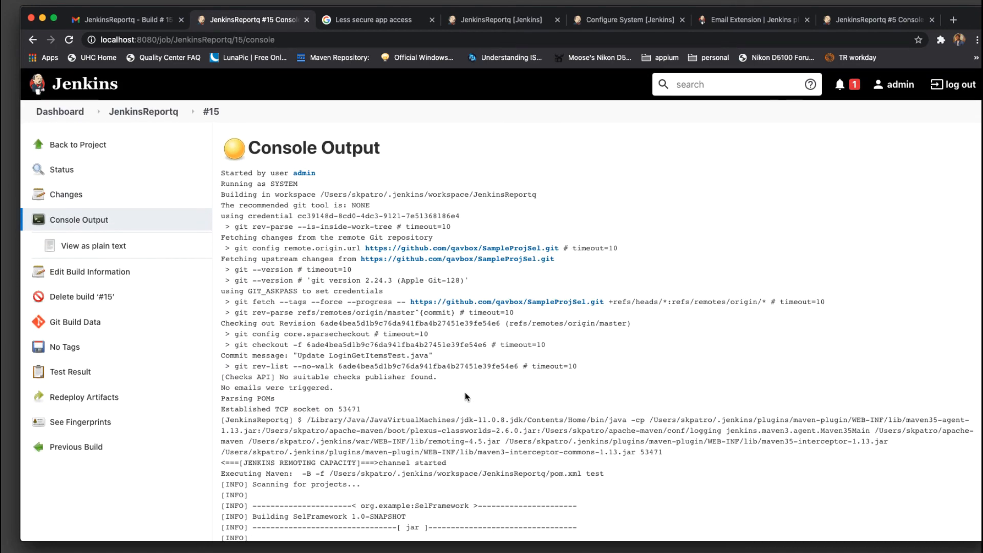